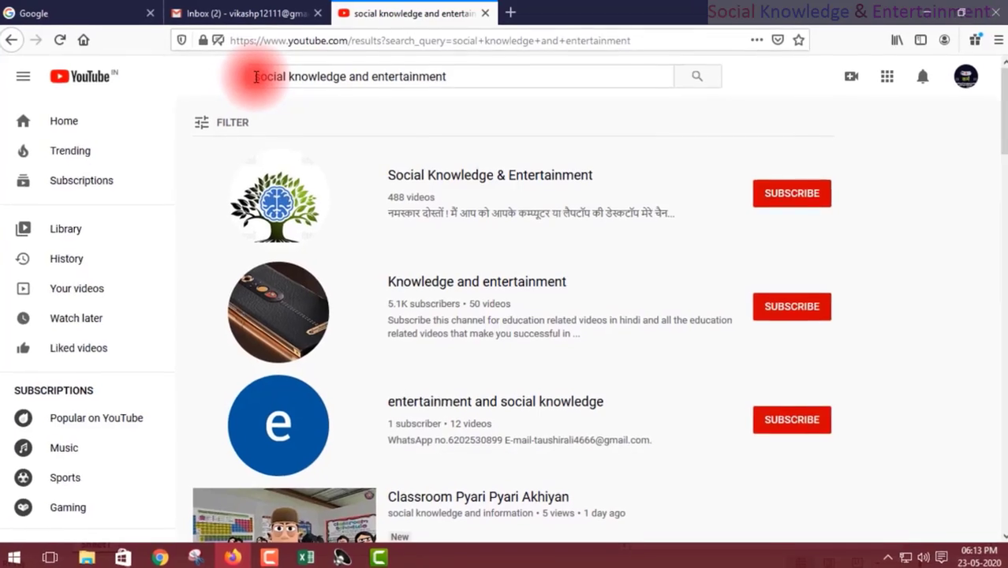
Open the Social Knowledge & Entertainment channel from the results for "social knowledge and entertainment".
drag(250, 79, 459, 78)
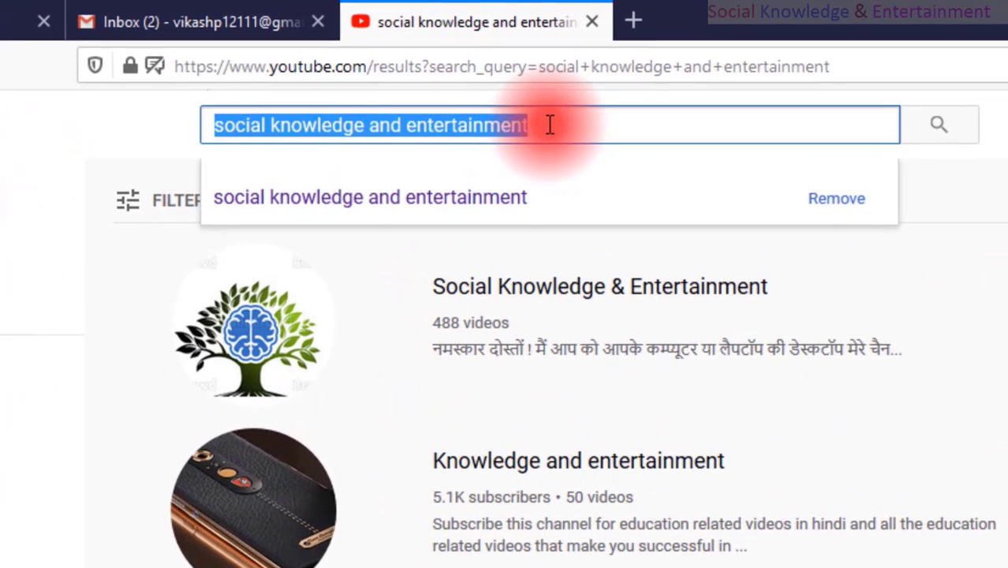
click(459, 78)
drag(551, 124, 180, 123)
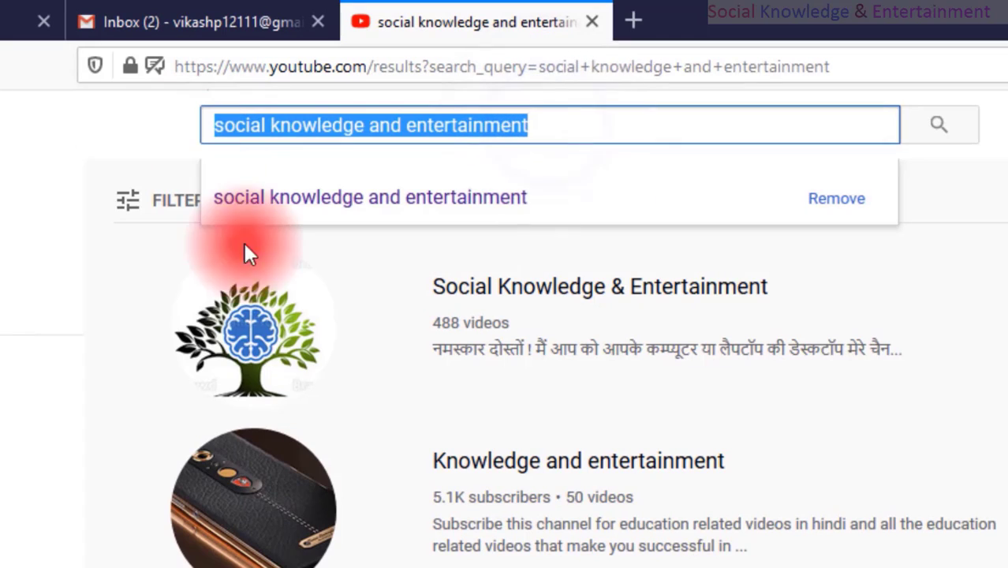
click(327, 298)
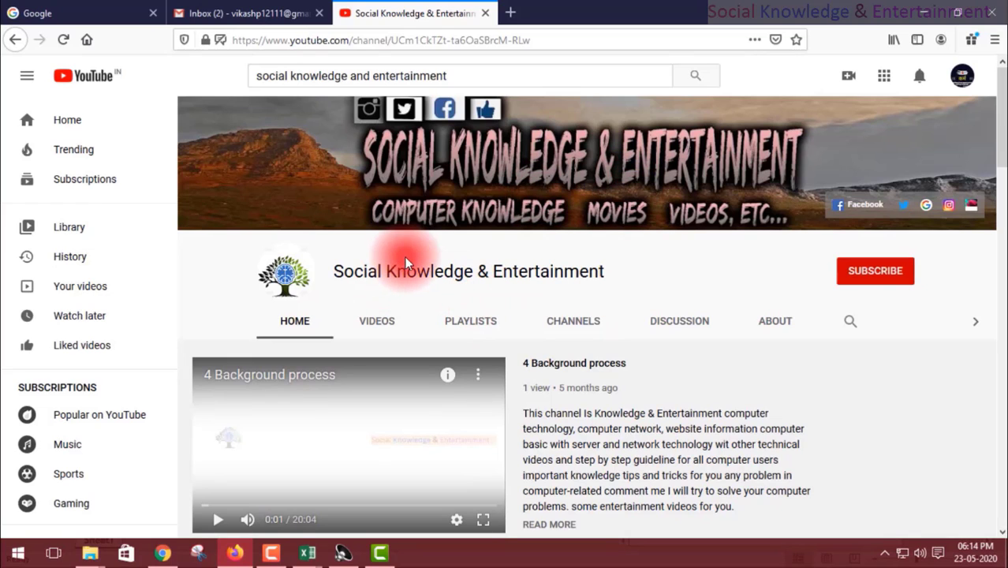
scroll(417, 254, down, 1)
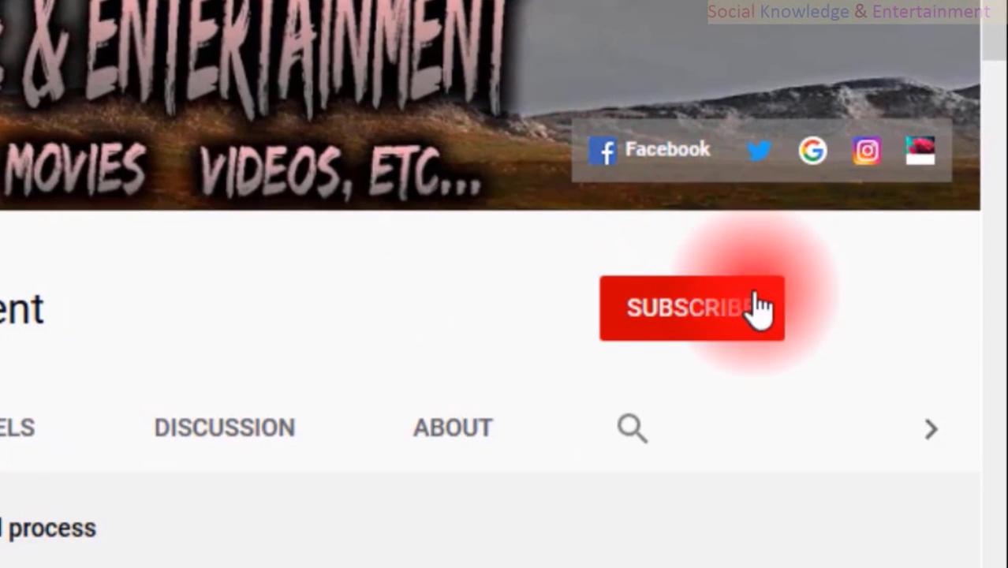
Subscribe to the Social Knowledge & Entertainment channel and set its notification preference.
click(722, 325)
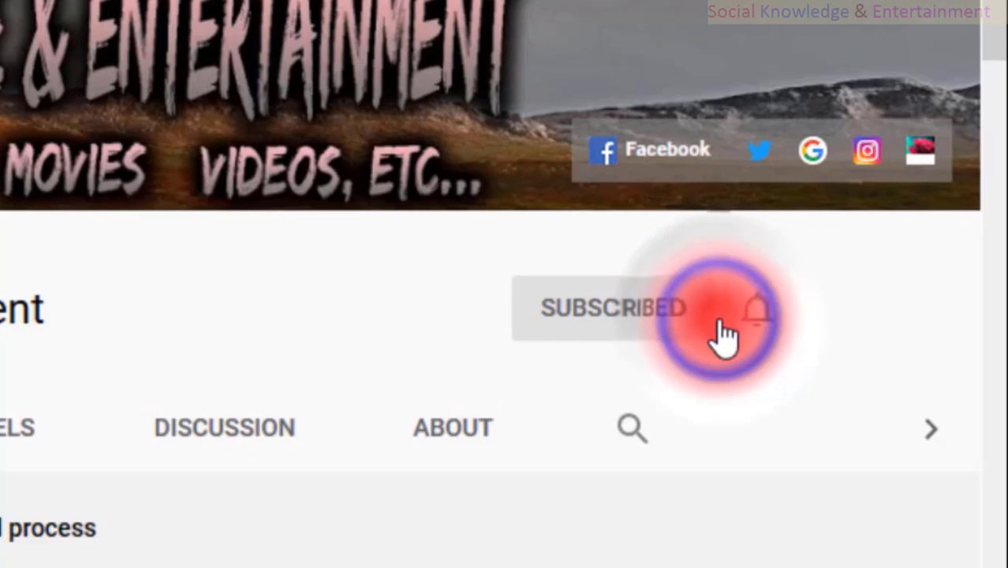
click(755, 314)
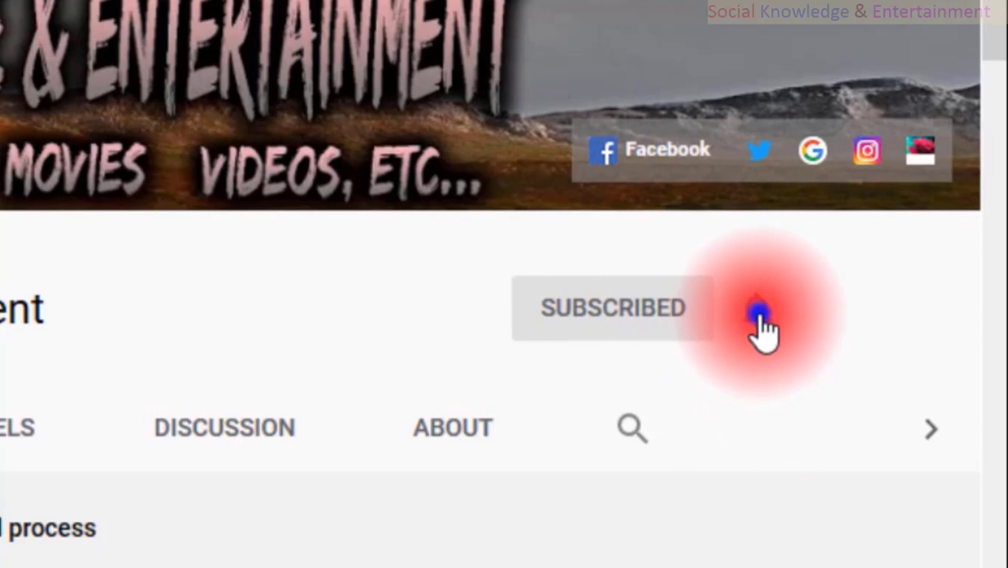
click(688, 389)
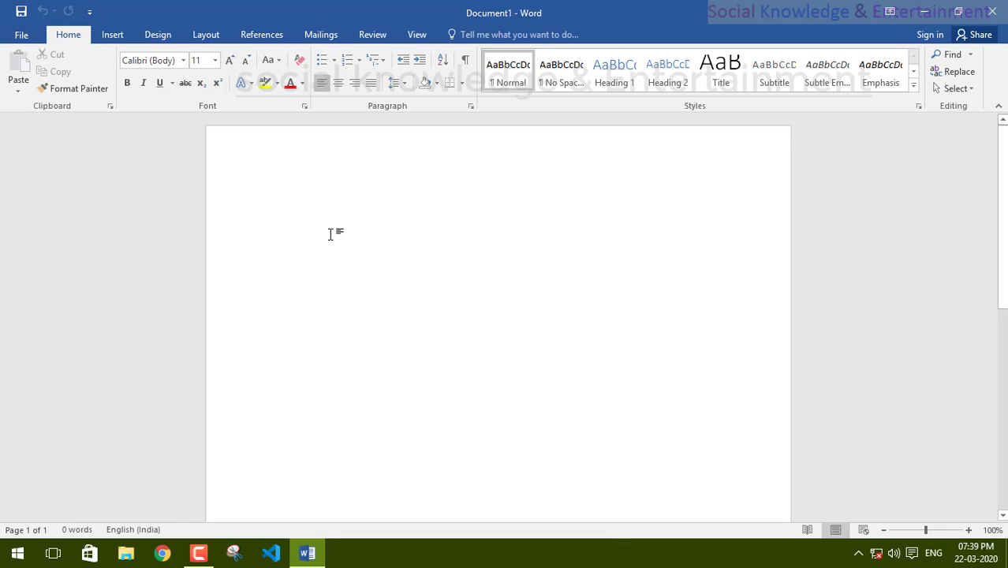
In Word, create a new blank document and insert the bumble bee paragraphs beginning "The bumble bee is the most common" and "Despite the fact".
key(ctrl+n)
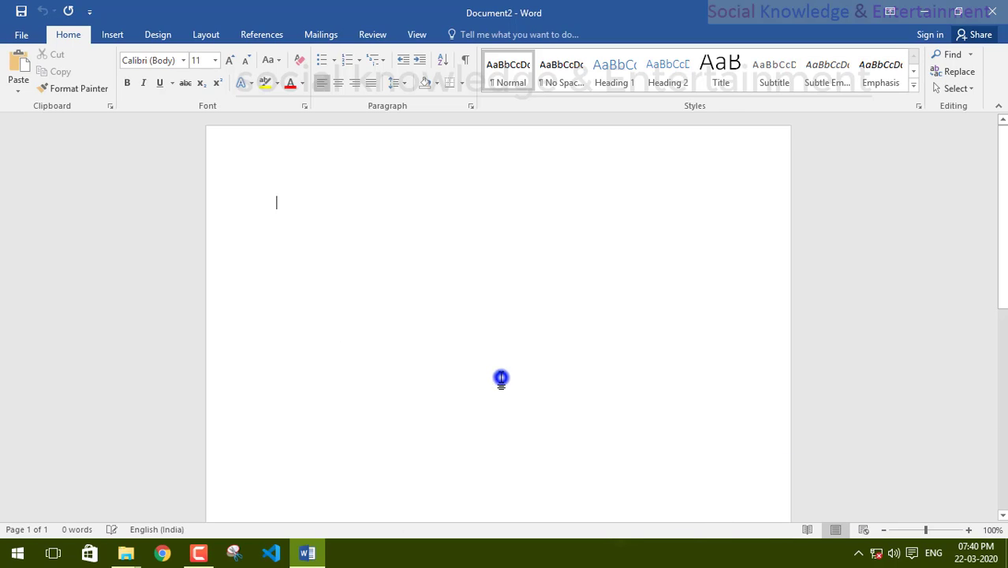
click(339, 237)
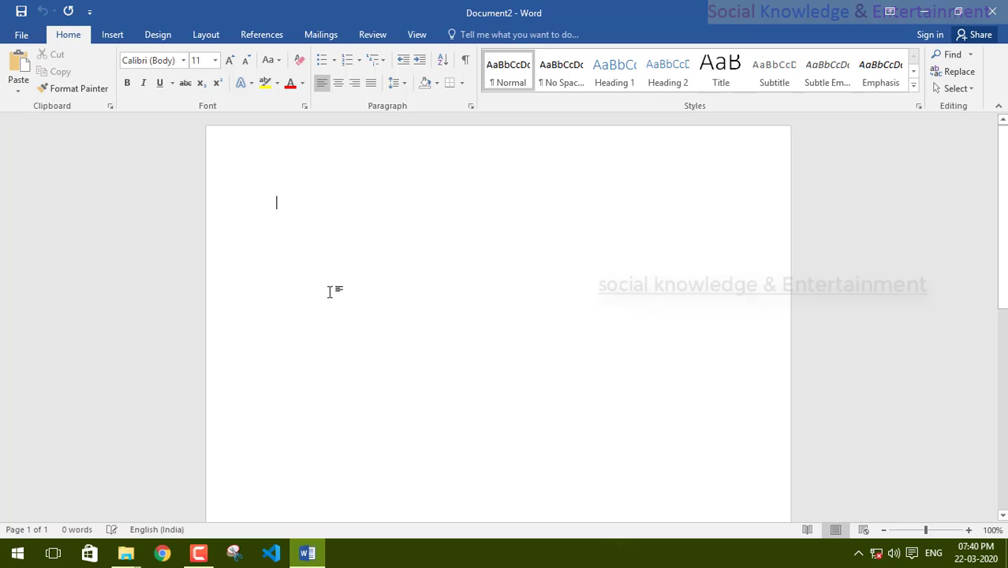
text(The bumble bee is the most common type of bee with around 250 different species of the bumble bee found around the world.  Despite the fact that the bumble bee can be found in many countries, it is indigenous to the Northern Hemisphere, breeding)
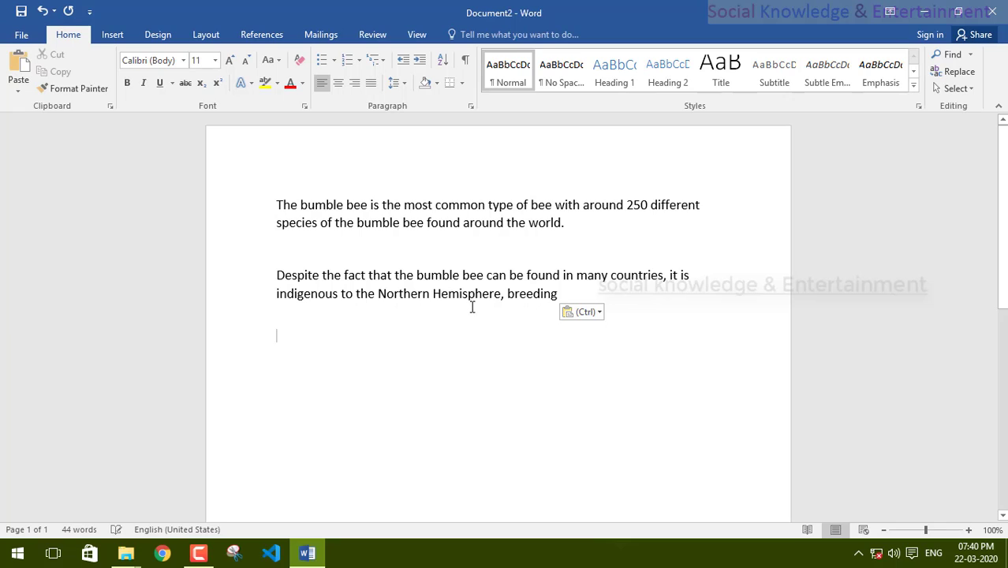
double_click(277, 249)
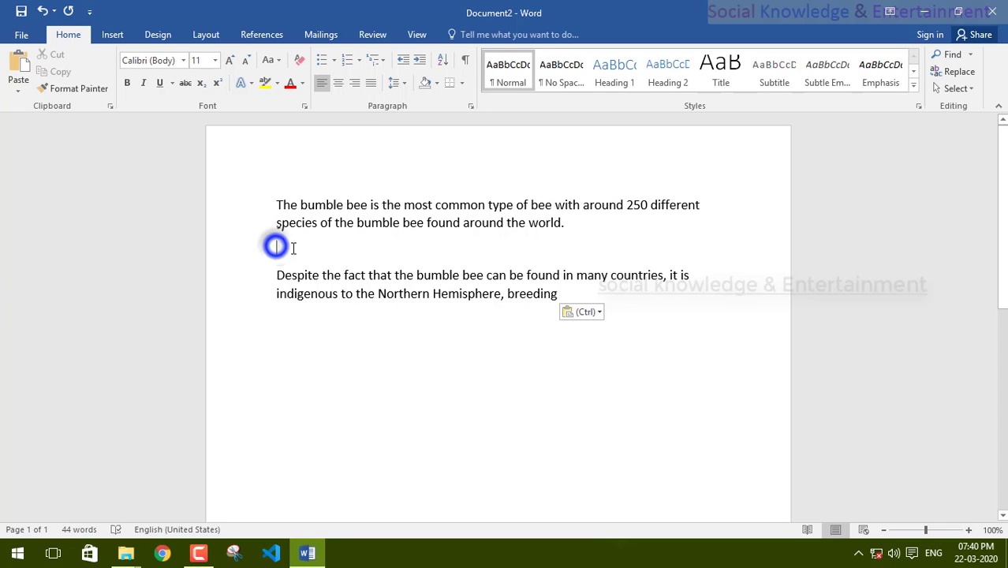
click(319, 335)
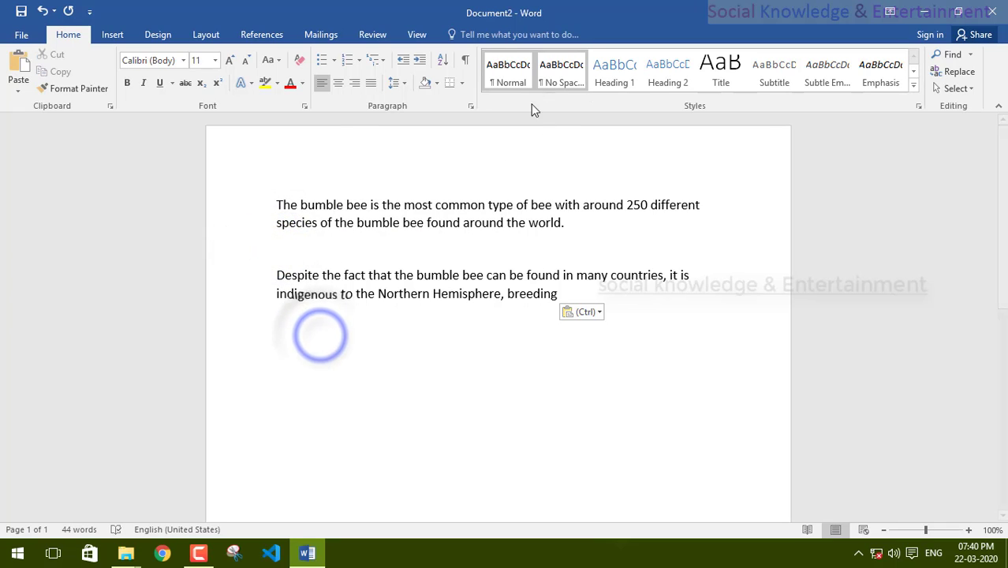
Select all the text and preview gallery styles and fonts such as Algerian on it.
key(ctrl+a)
key(ctrl+c)
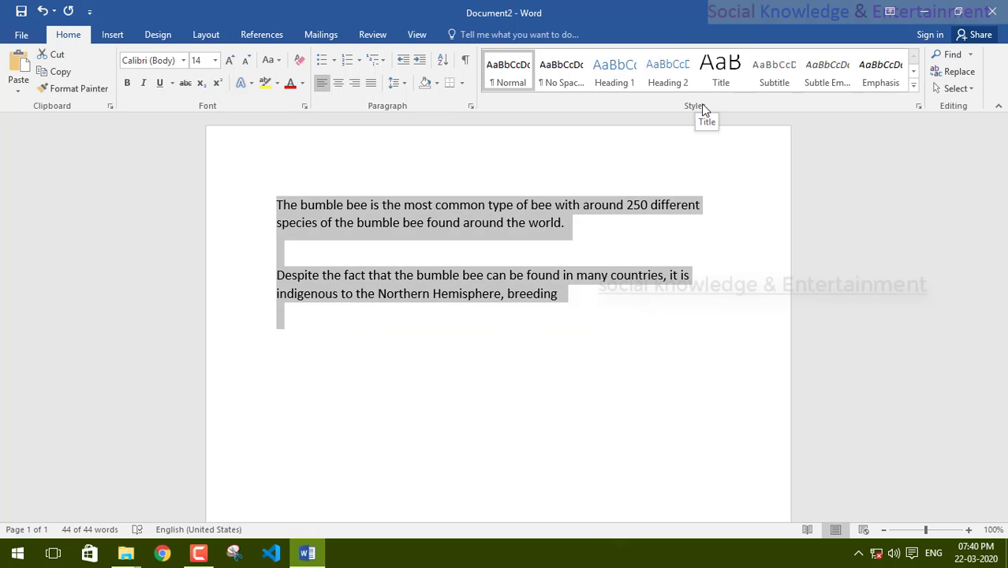
click(913, 71)
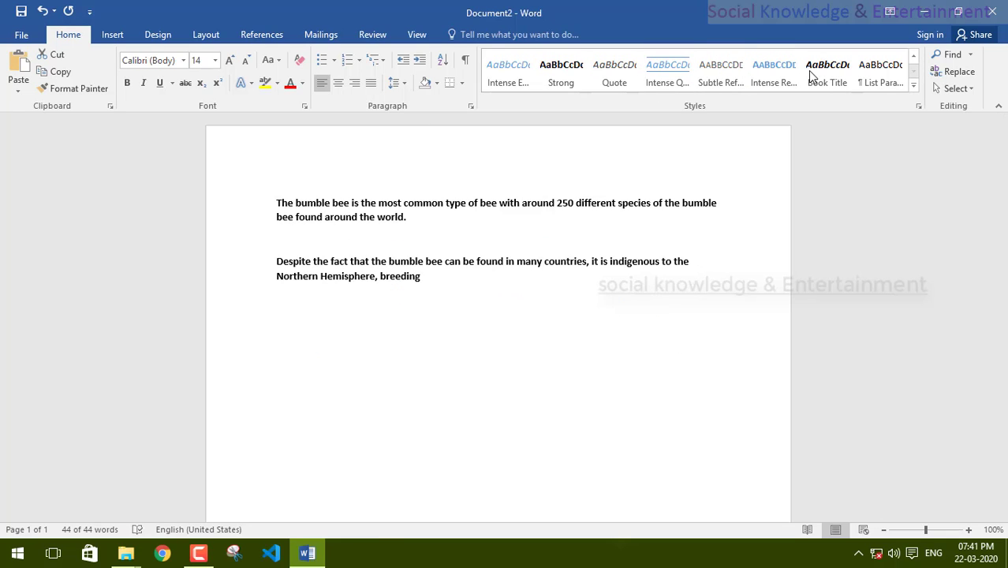
click(912, 56)
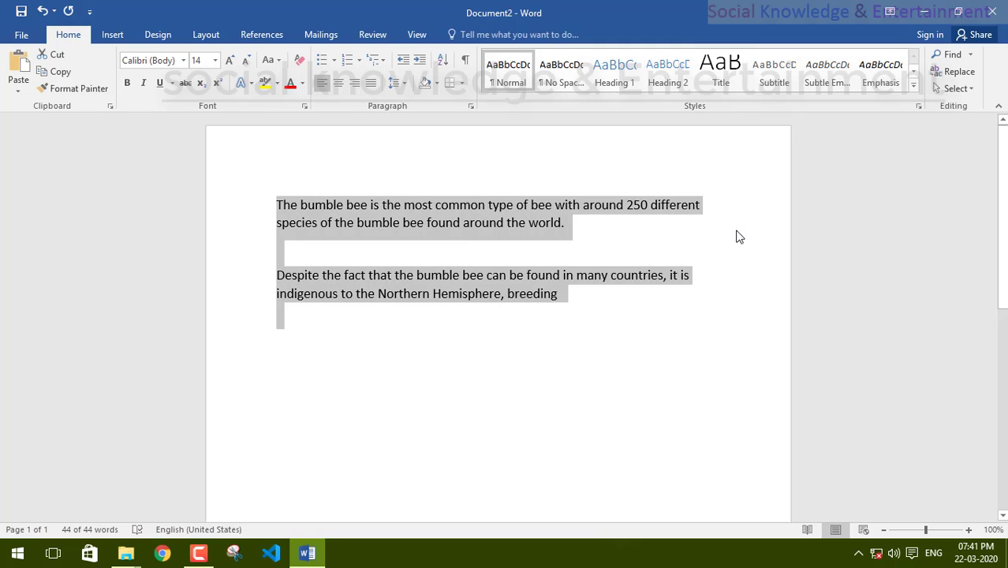
click(183, 61)
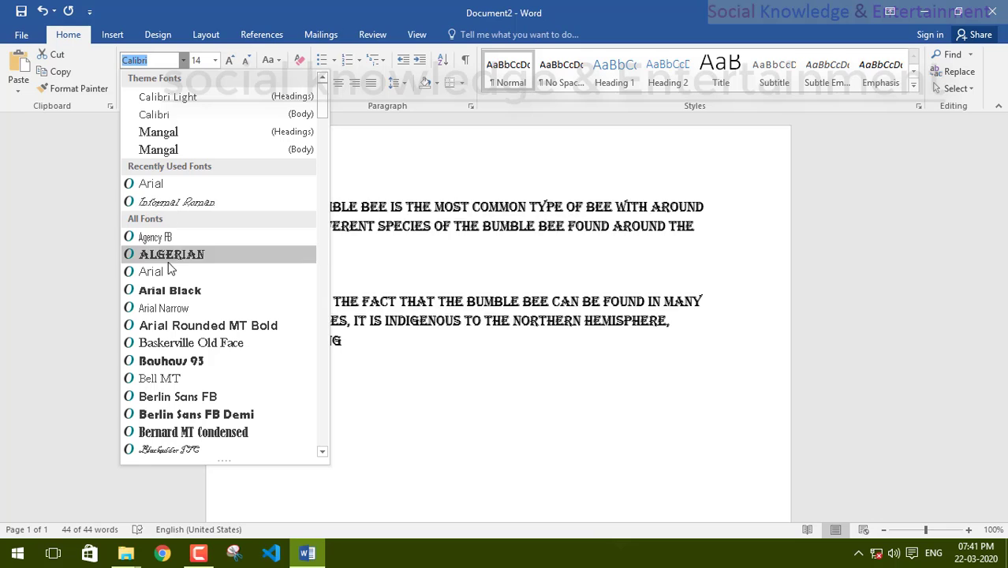
click(555, 355)
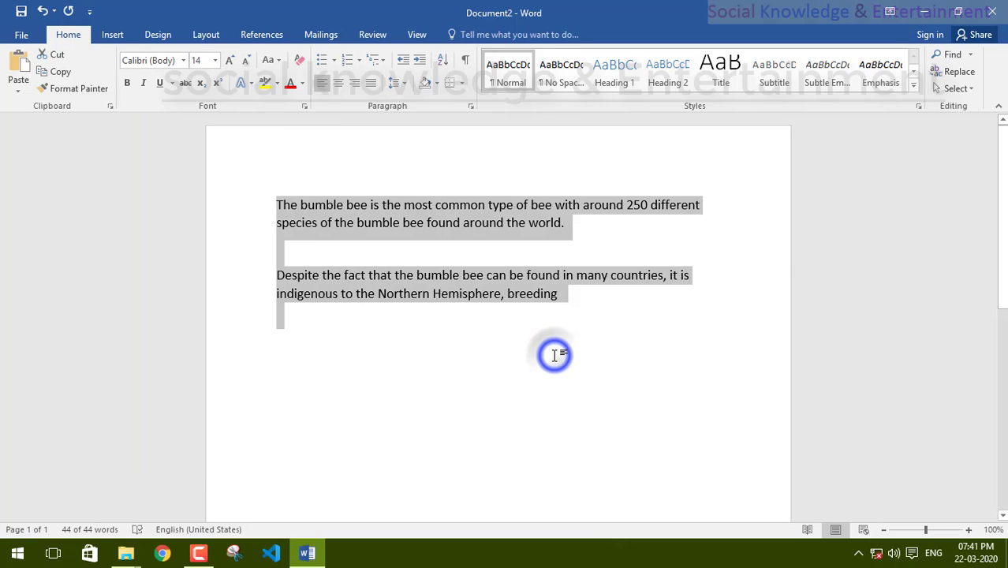
key(ctrl+v)
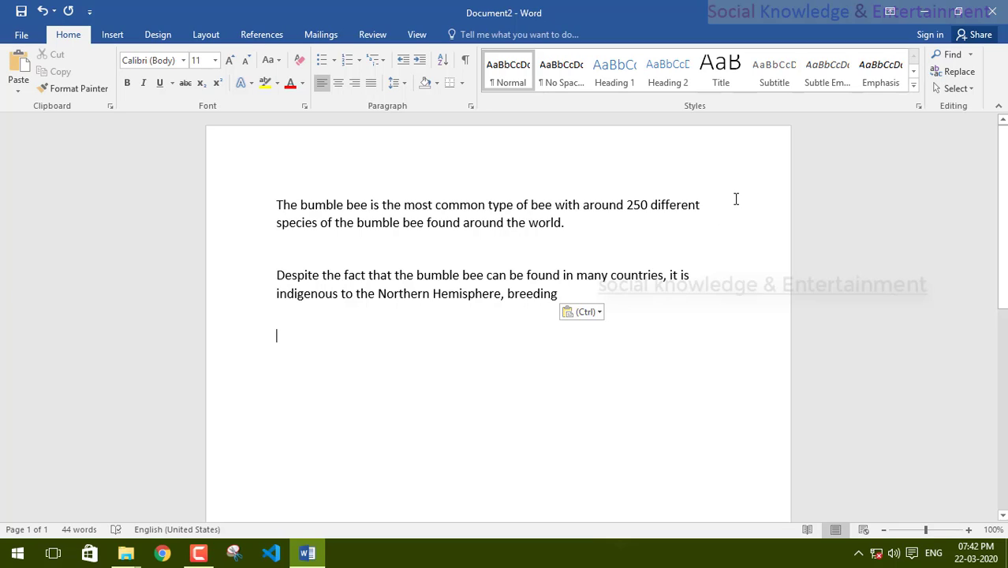
Copy the first paragraph, the one about 250 different bumble bee species.
click(460, 204)
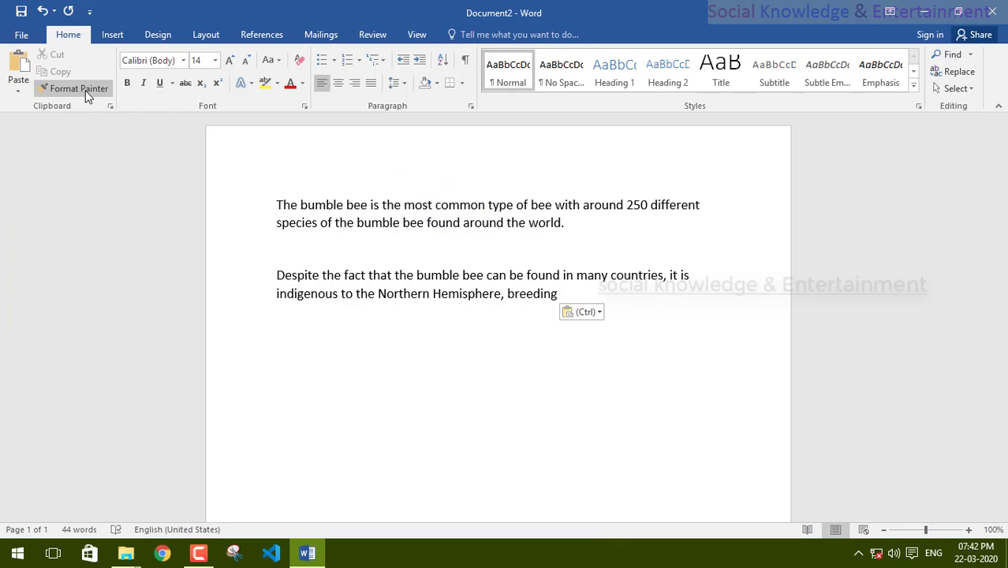
triple_click(574, 237)
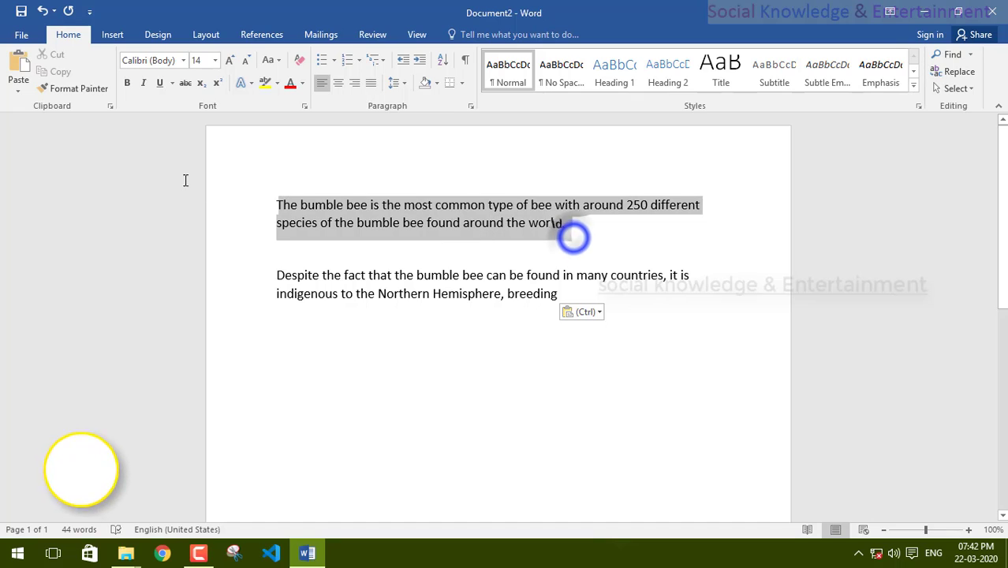
click(94, 91)
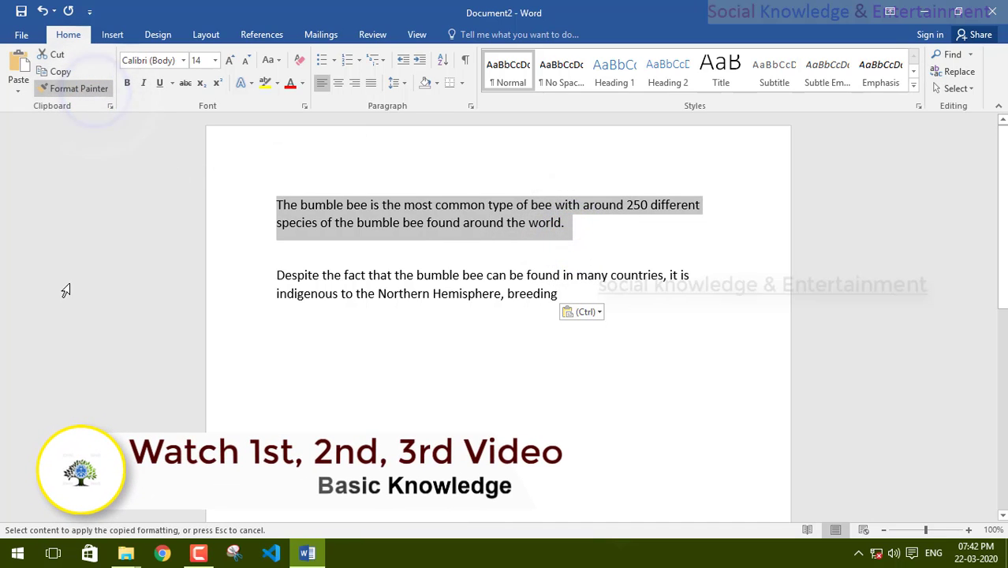
click(82, 96)
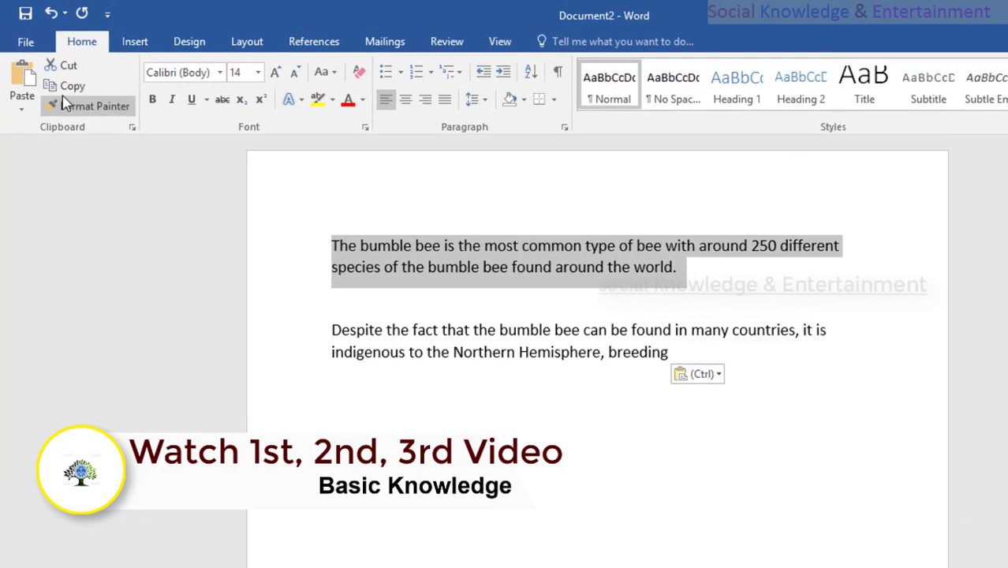
click(56, 71)
Paste the copied paragraph below the second paragraph, keeping the text only.
click(417, 475)
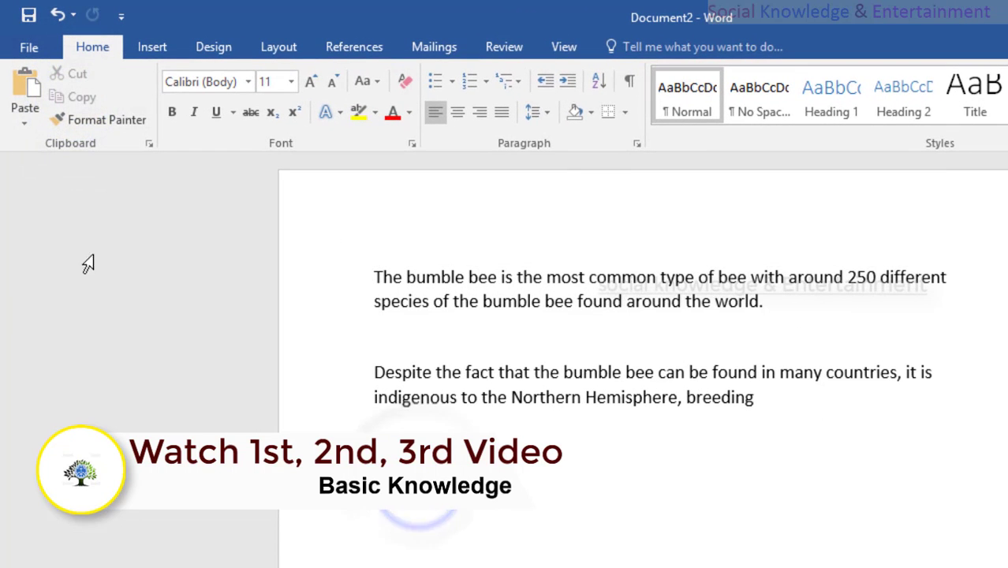
right_click(408, 477)
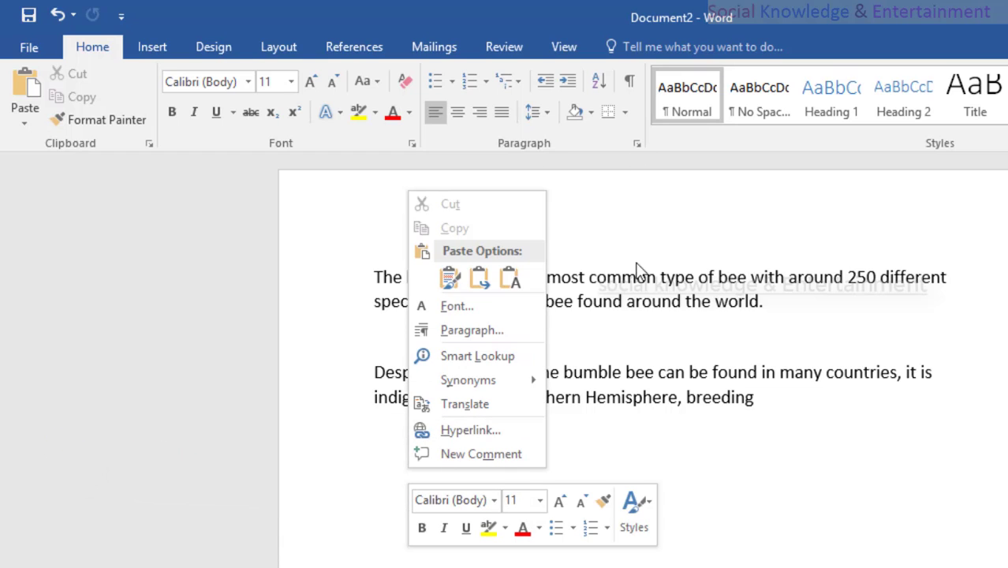
click(450, 279)
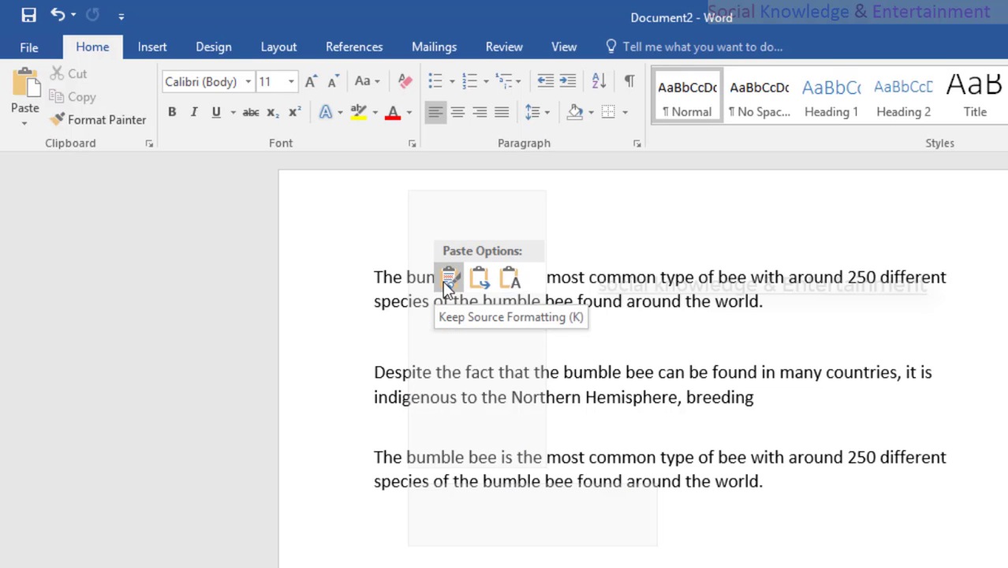
click(513, 280)
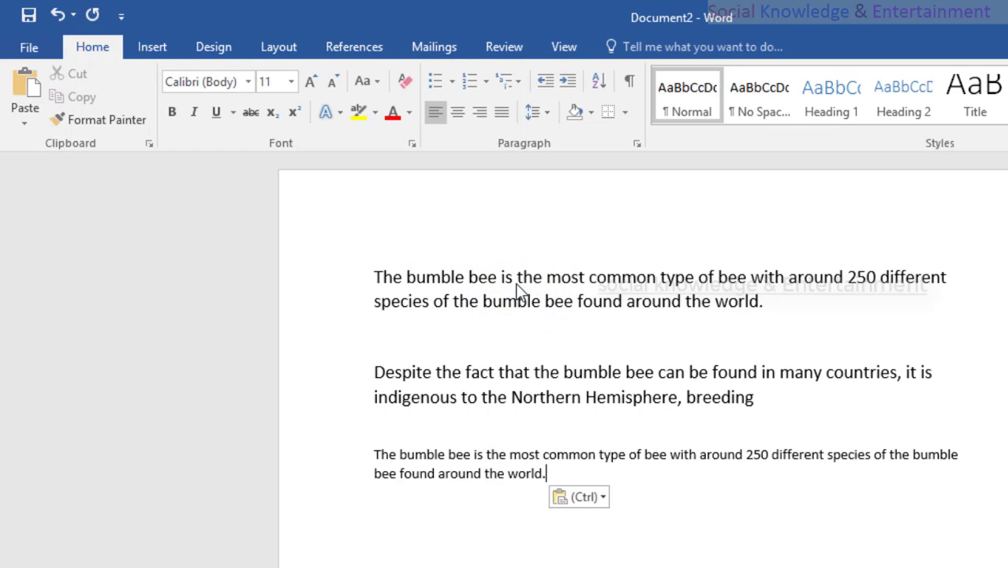
Paste two more copies of the paragraph beneath the first copy, the last one with Keep Source Formatting.
key(Return)
key(ctrl+v)
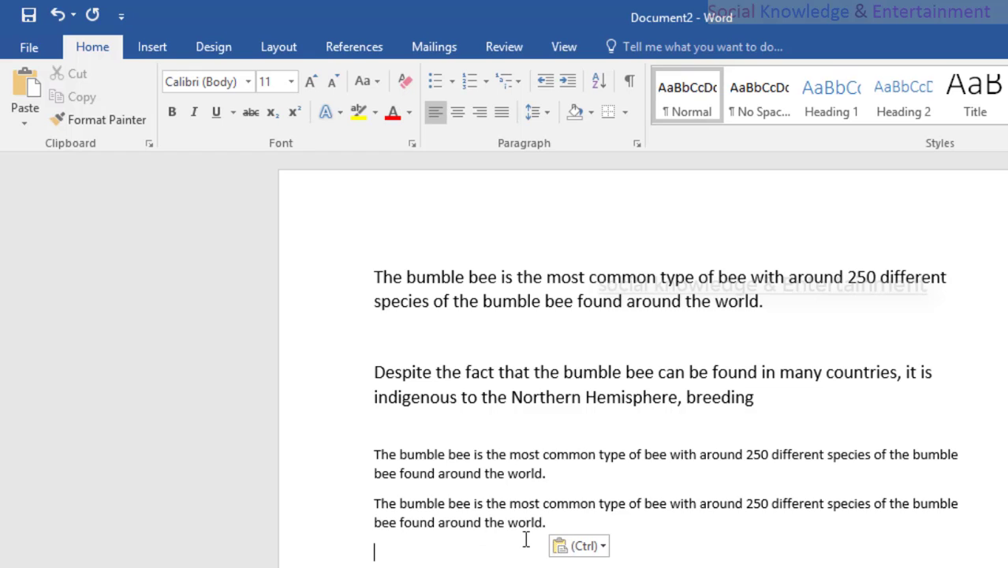
right_click(484, 559)
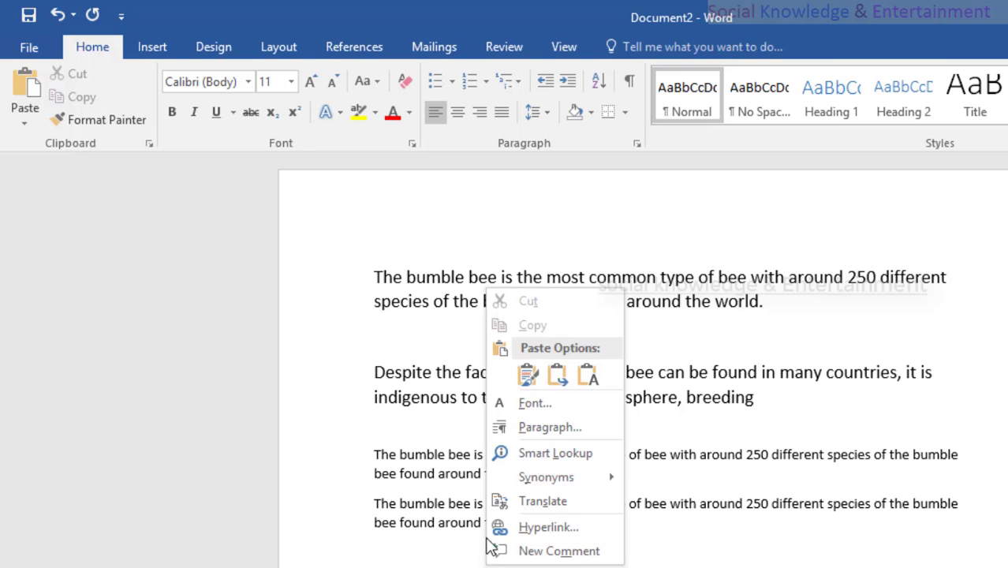
click(522, 382)
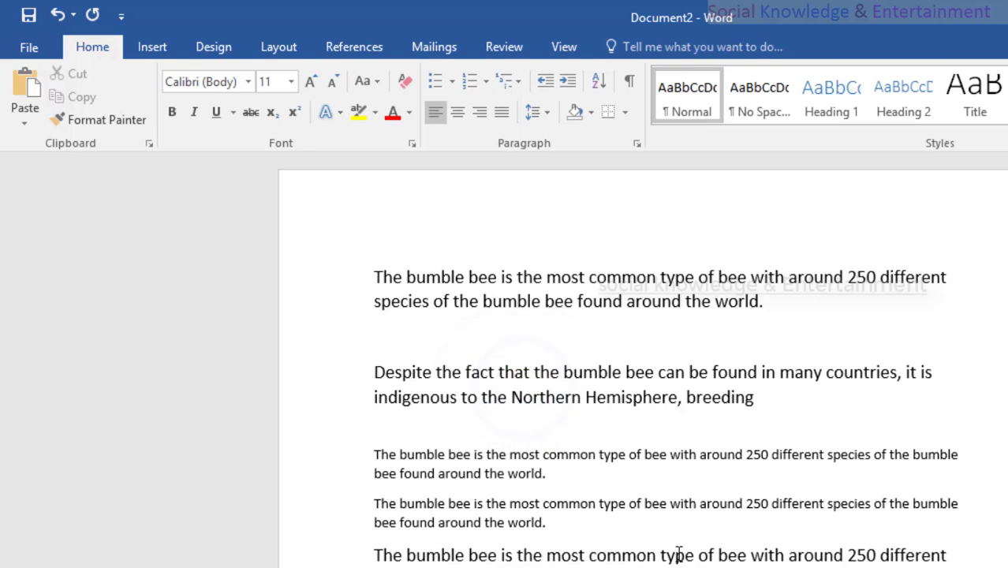
Select the second paragraph, and examine the paste options available below the last pasted copy.
drag(366, 377, 736, 419)
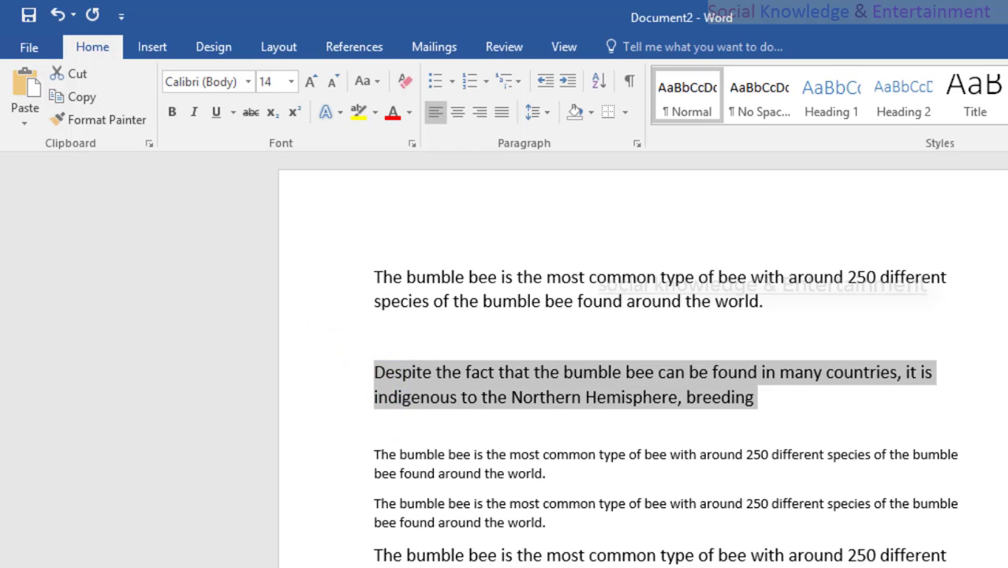
click(660, 566)
right_click(659, 566)
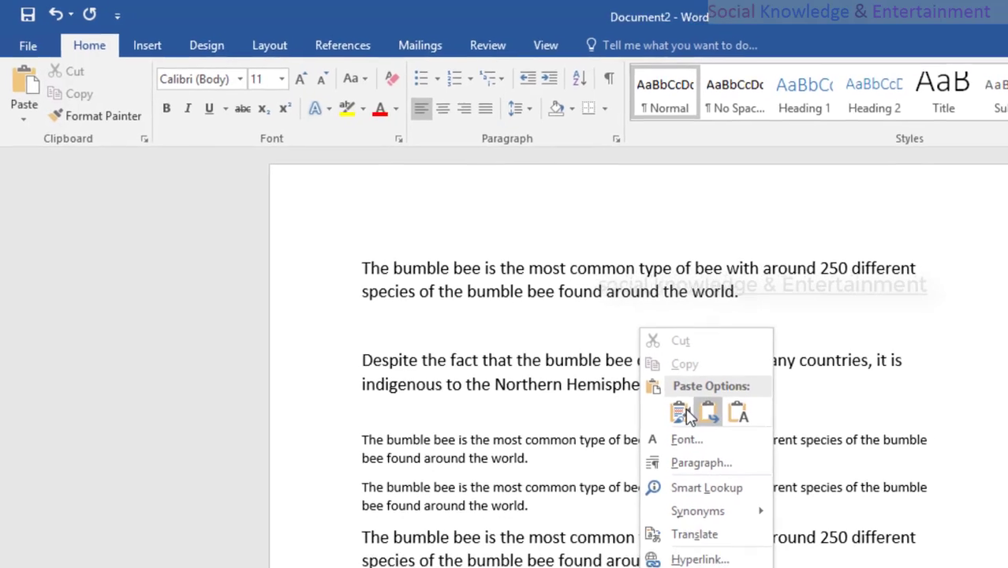
click(702, 428)
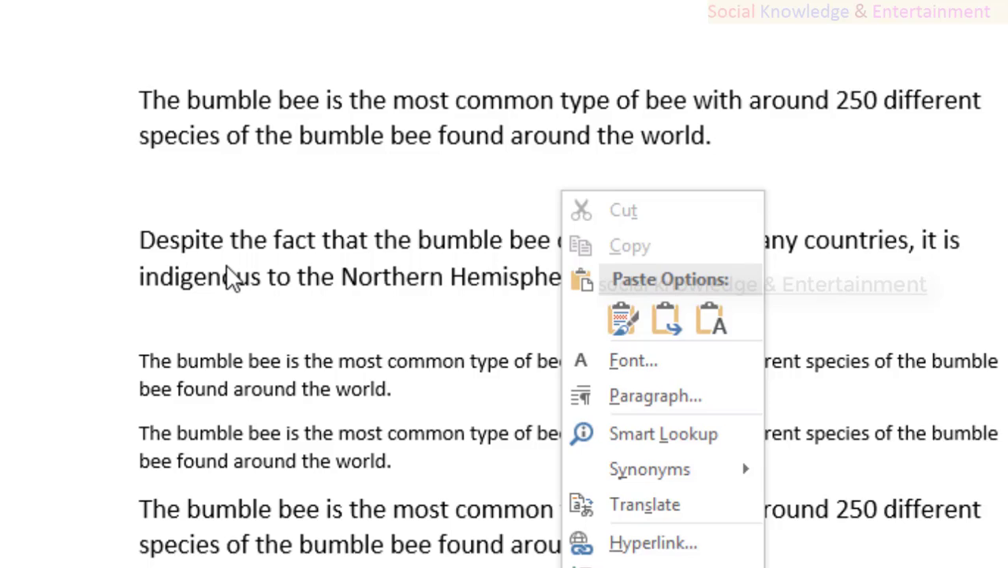
click(354, 295)
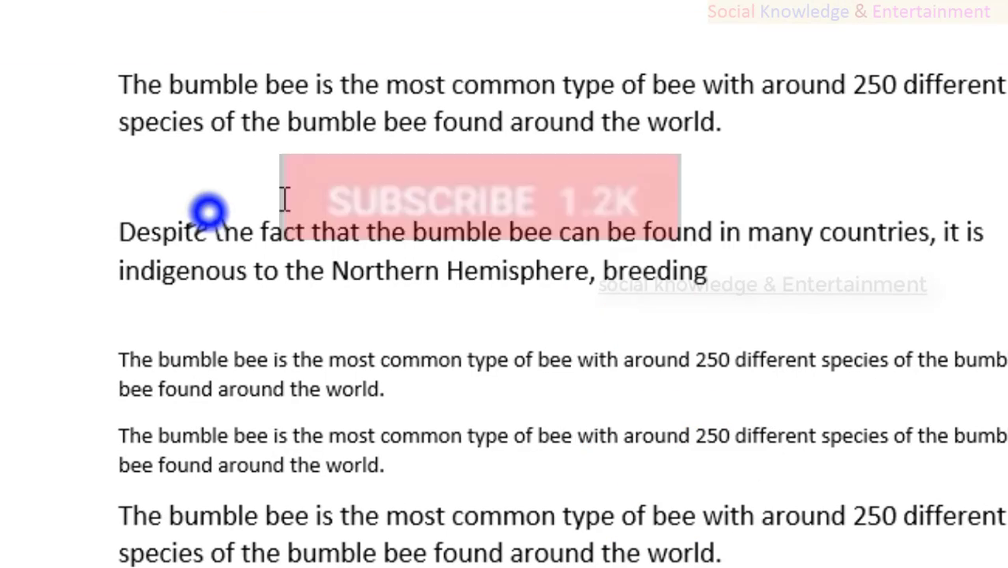
Select the first paragraph and look at the paste options offered for it, without pasting.
triple_click(747, 115)
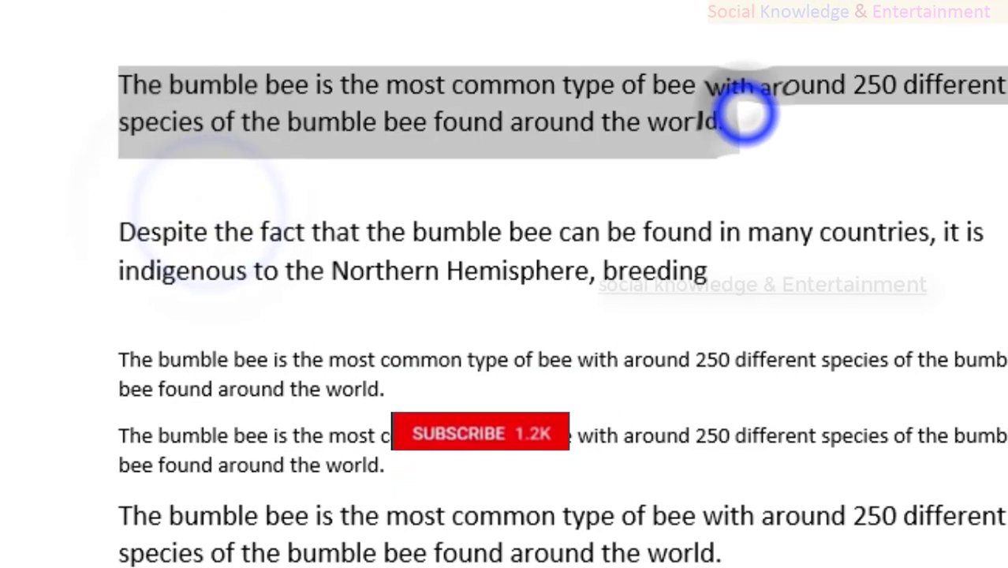
right_click(293, 99)
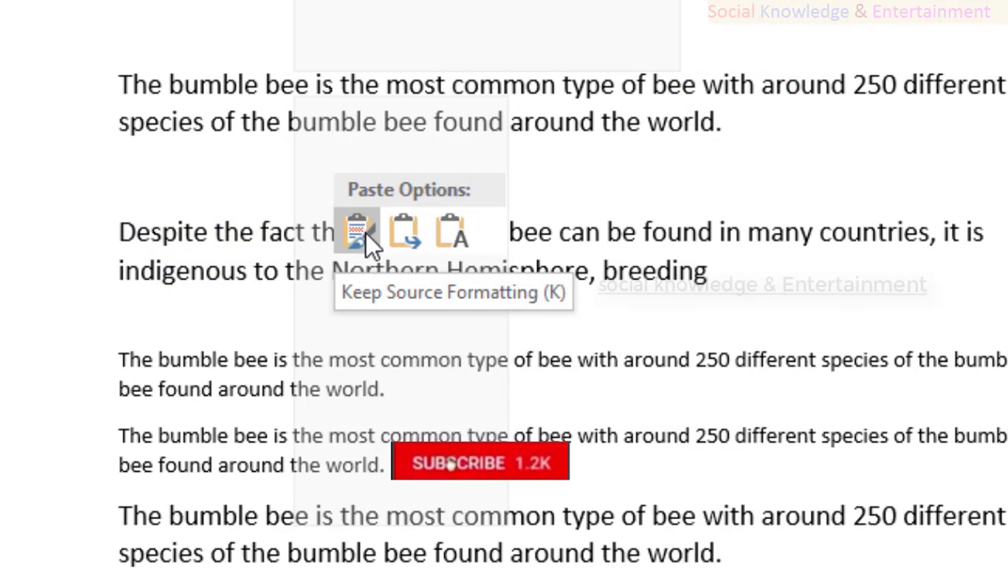
click(203, 199)
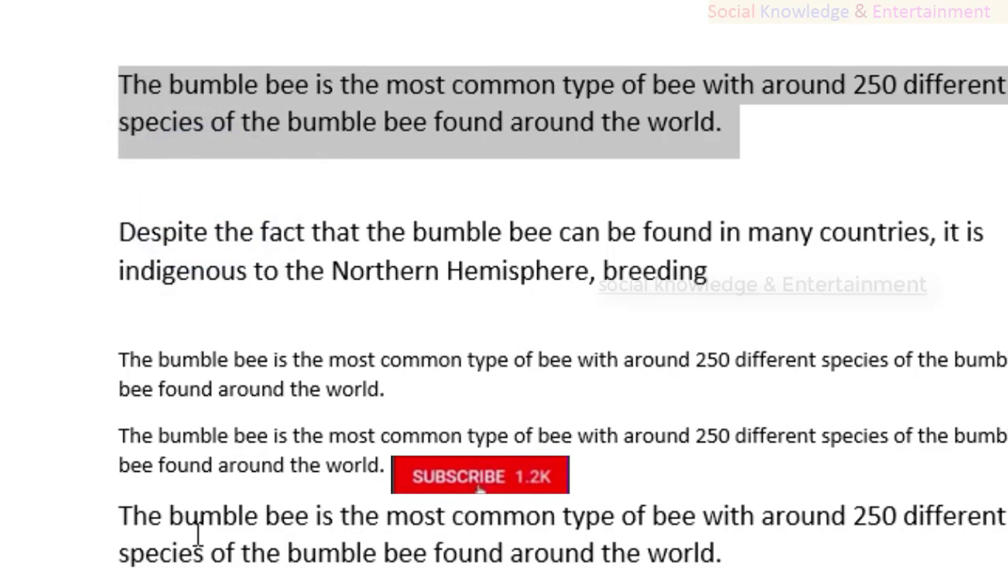
click(536, 269)
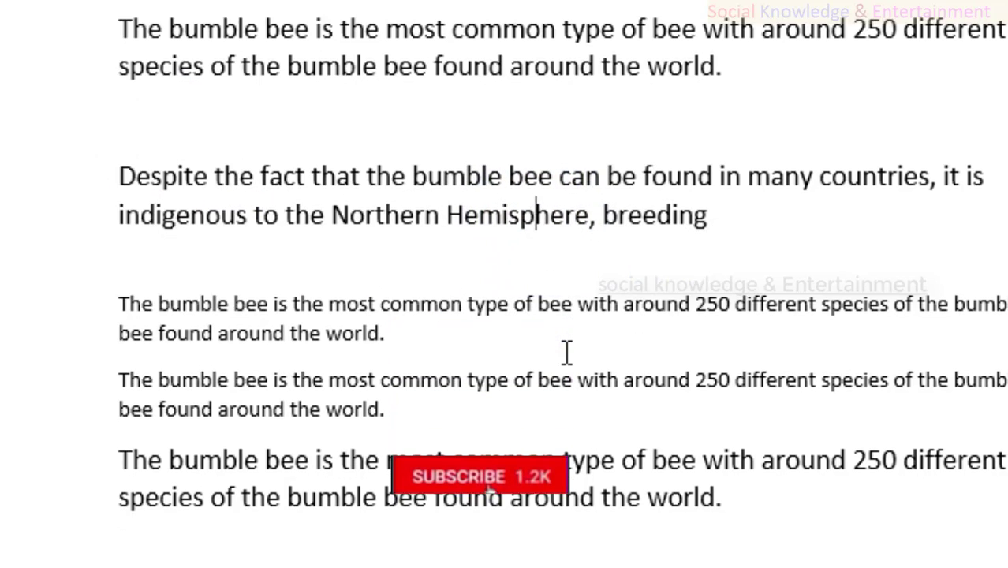
Highlight the second line of the first paragraph in yellow.
click(859, 114)
key(shift+Home)
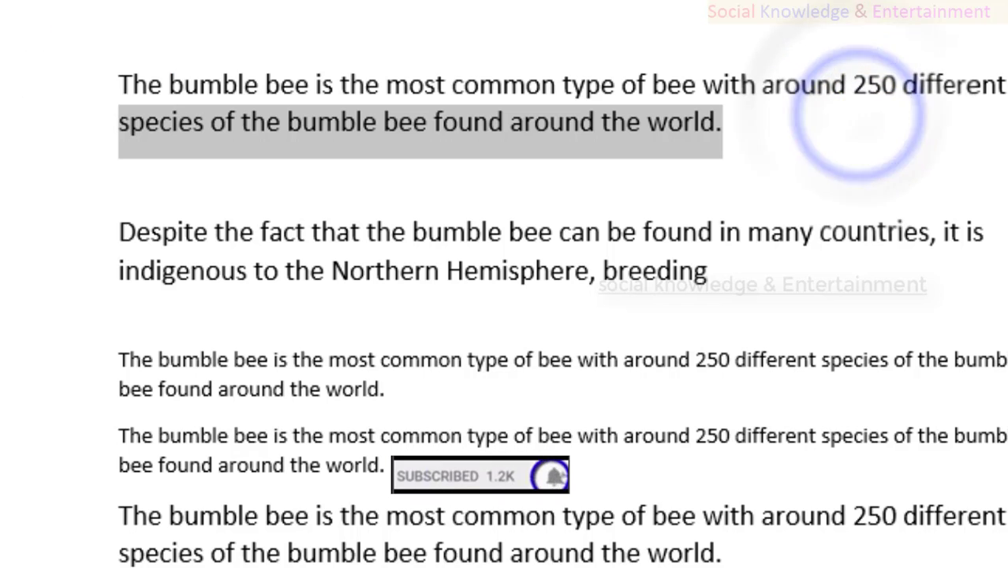
key(ctrl+alt+h)
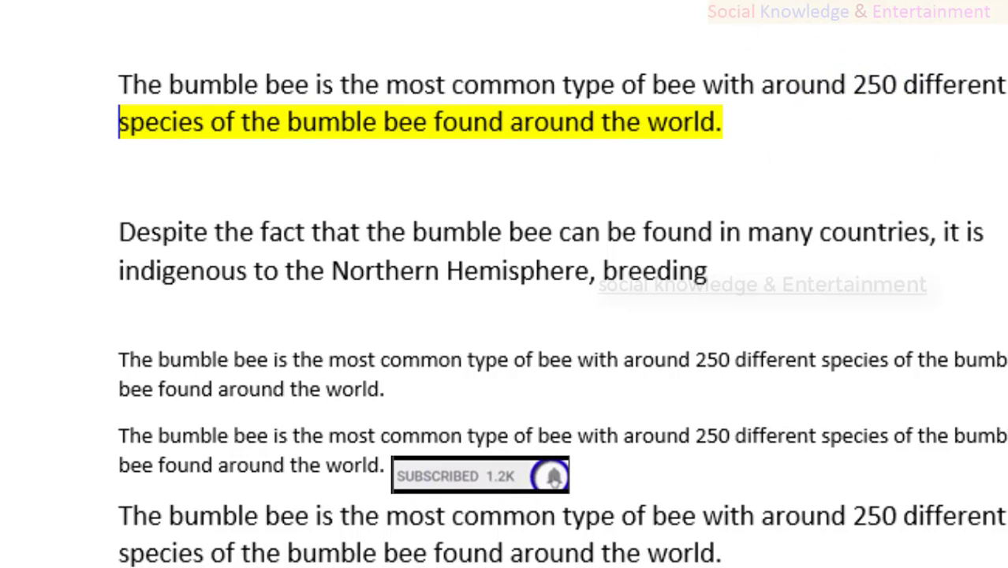
click(797, 144)
Colour the first line of the second paragraph and the word "indigenous" red.
click(989, 230)
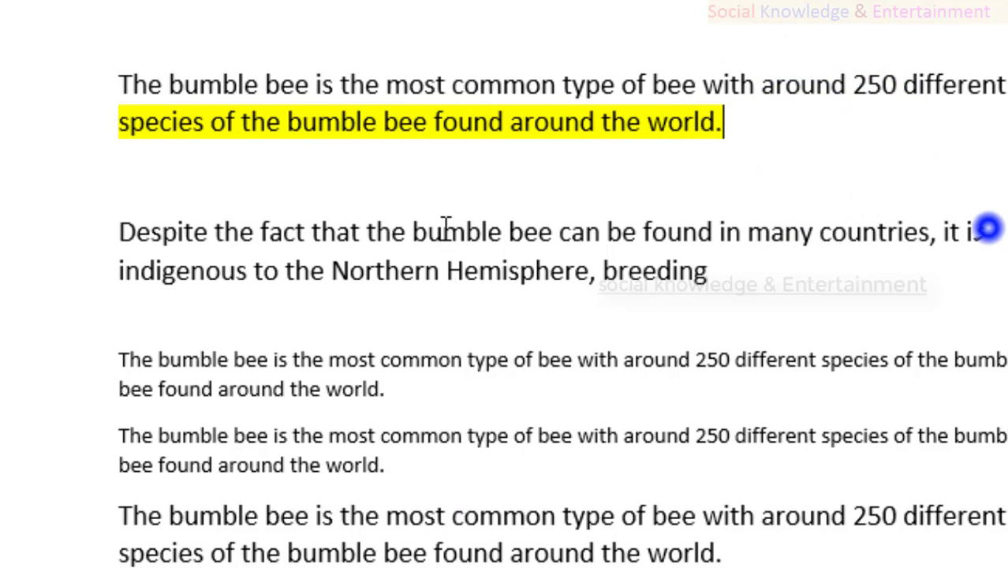
key(shift+Home)
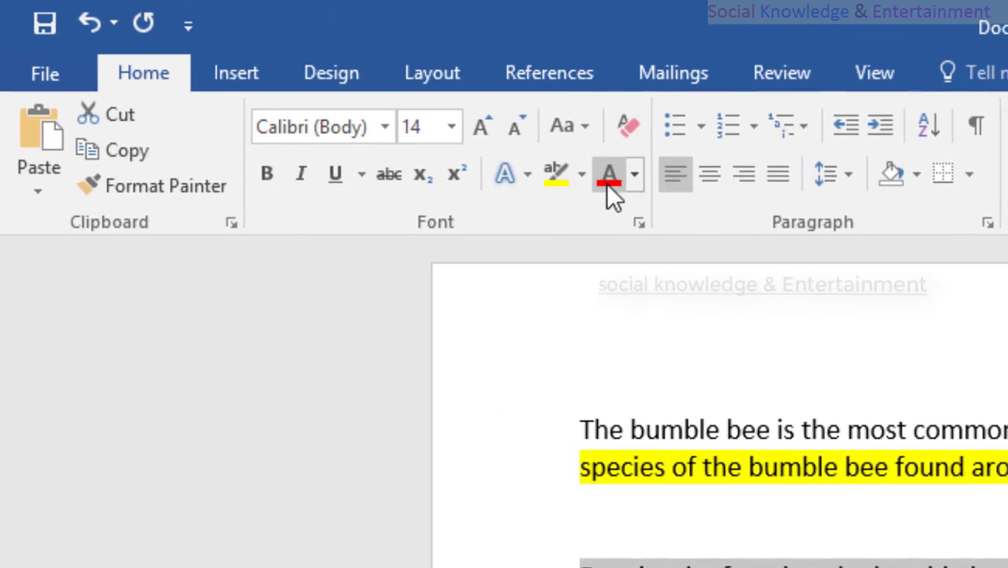
click(606, 183)
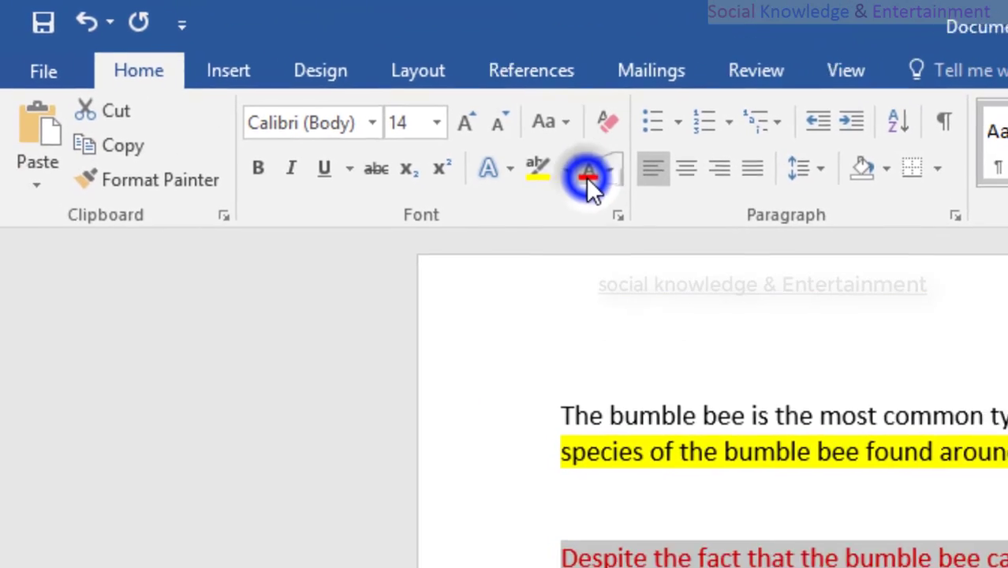
click(364, 330)
click(436, 471)
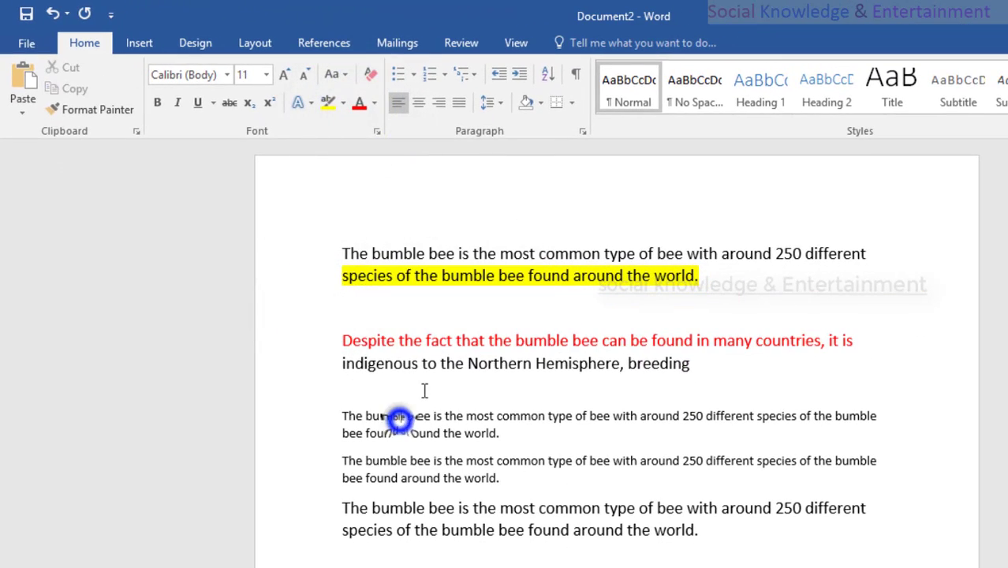
drag(418, 367, 336, 367)
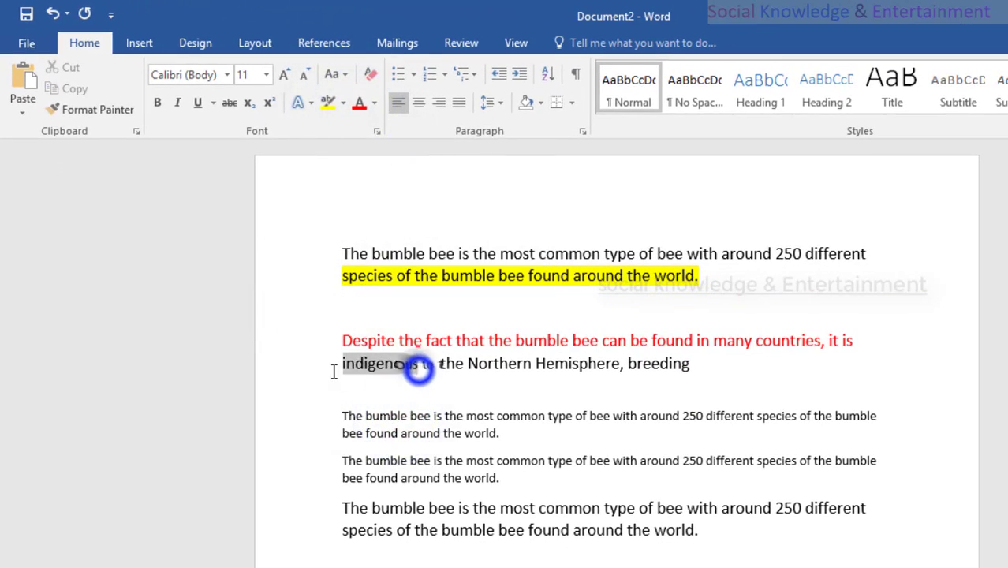
click(359, 103)
Colour "Northern Hemisphere" in the second paragraph dark blue and make it bold together with the comma.
drag(468, 364, 621, 364)
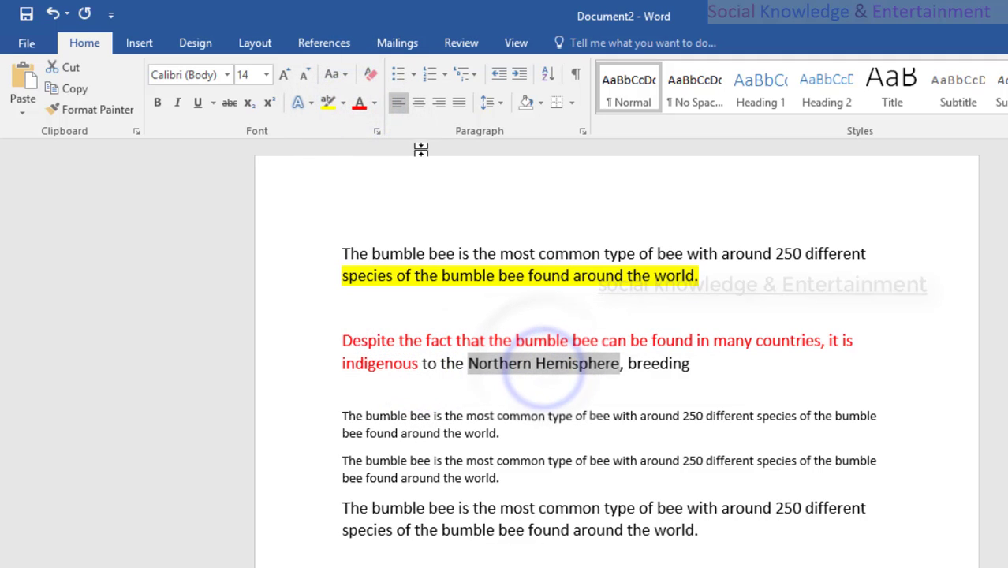
click(374, 104)
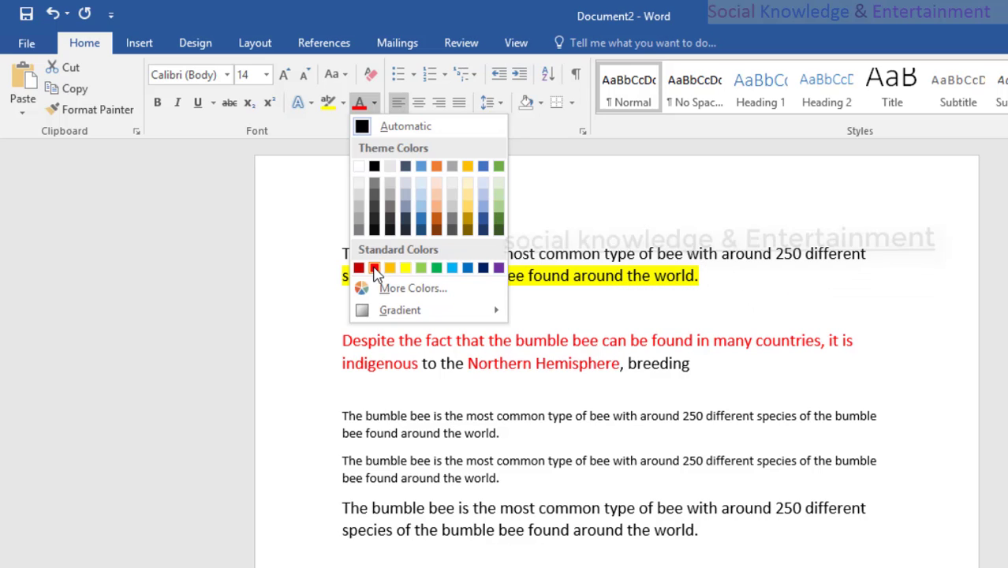
click(482, 269)
click(710, 387)
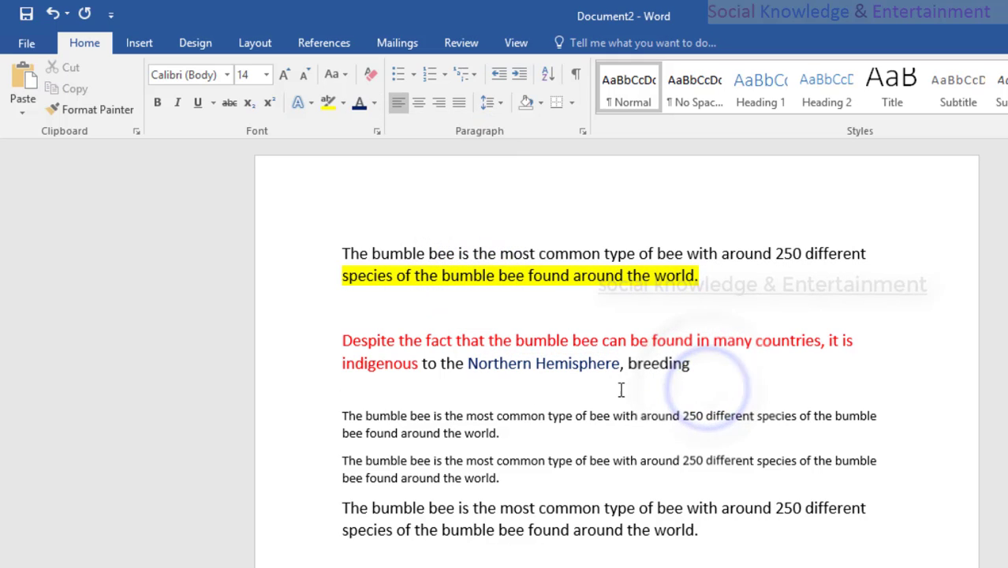
drag(625, 363, 468, 363)
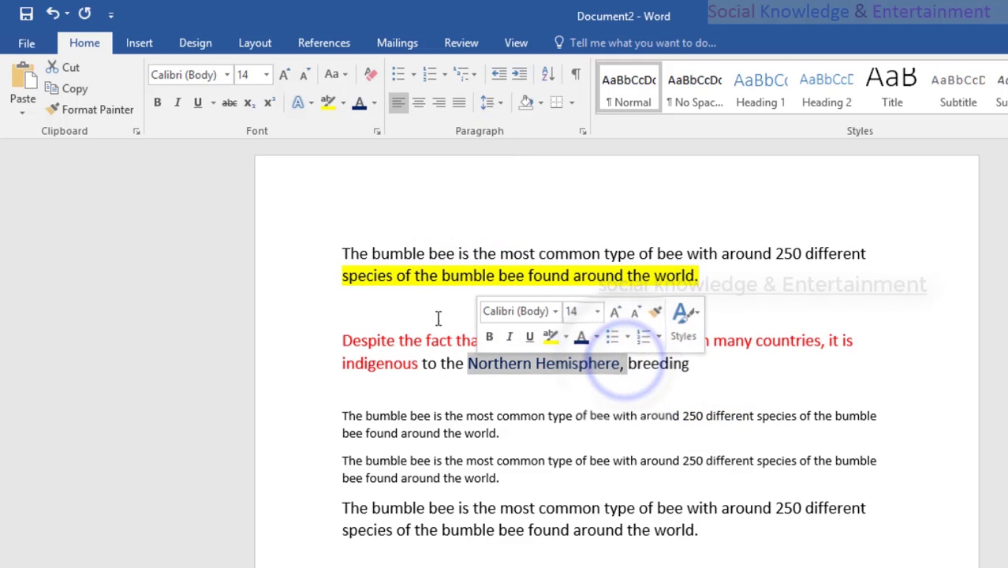
click(158, 102)
click(679, 322)
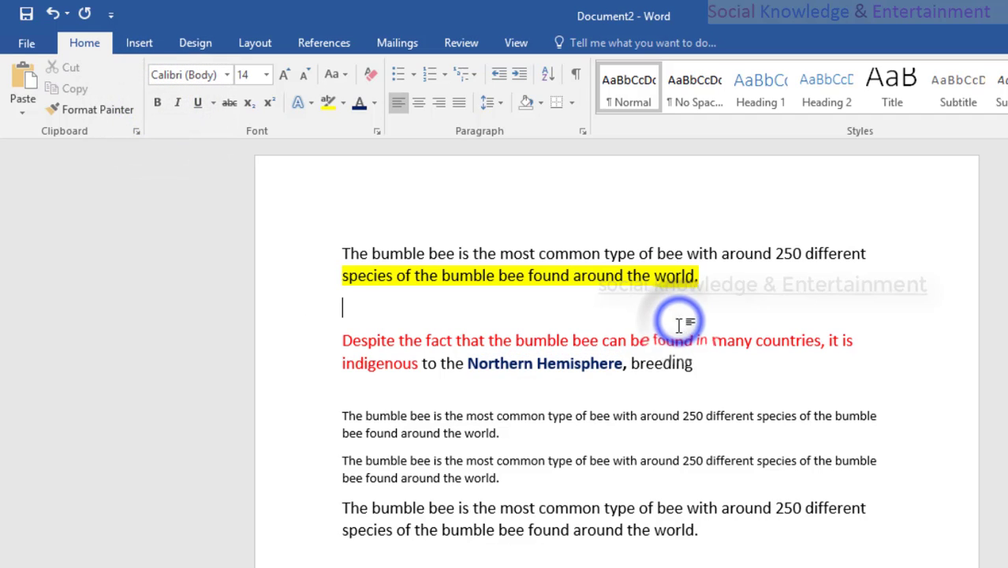
Colour the word "breeding" at the end of the second paragraph dark orange and make it bold.
drag(750, 370, 632, 365)
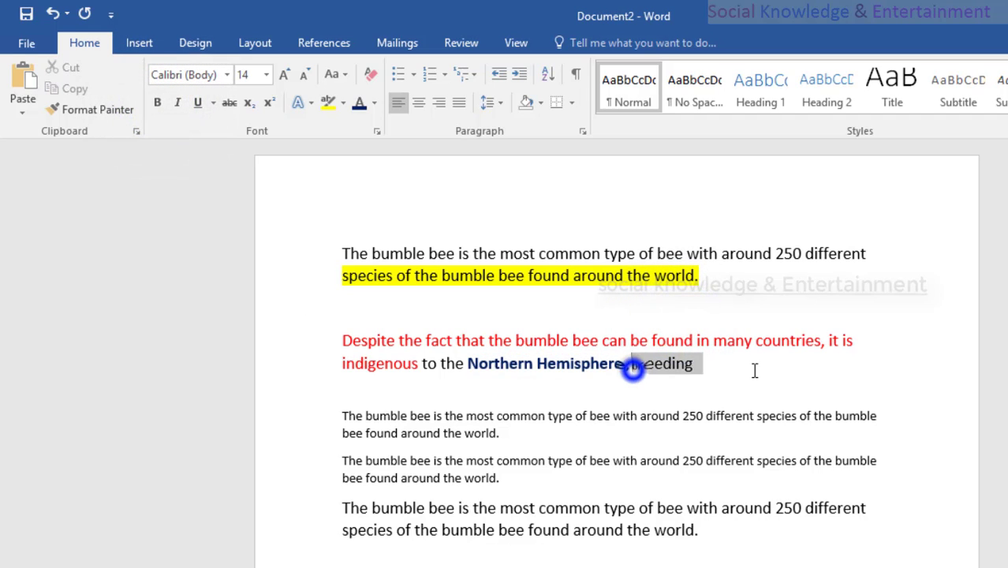
click(376, 105)
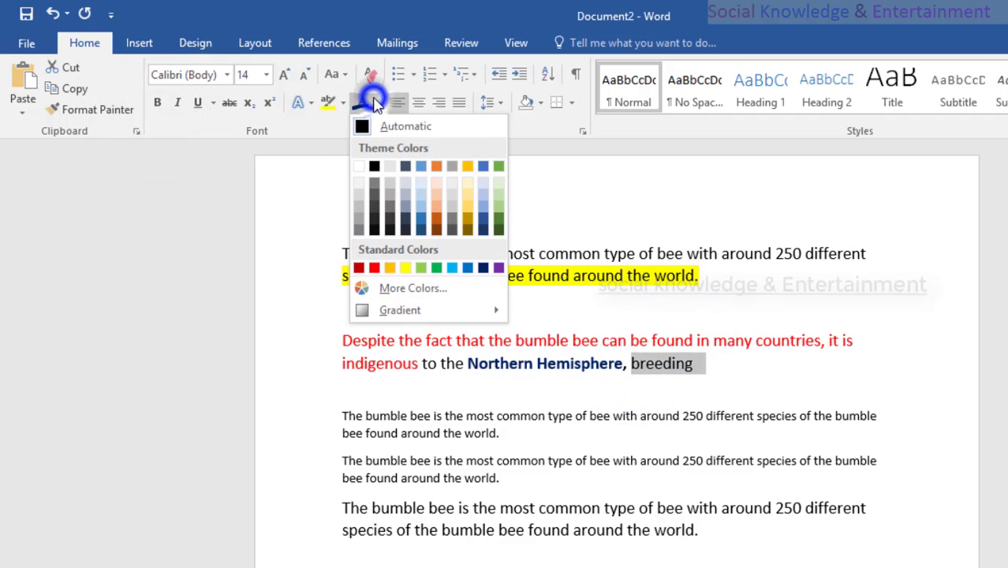
click(441, 224)
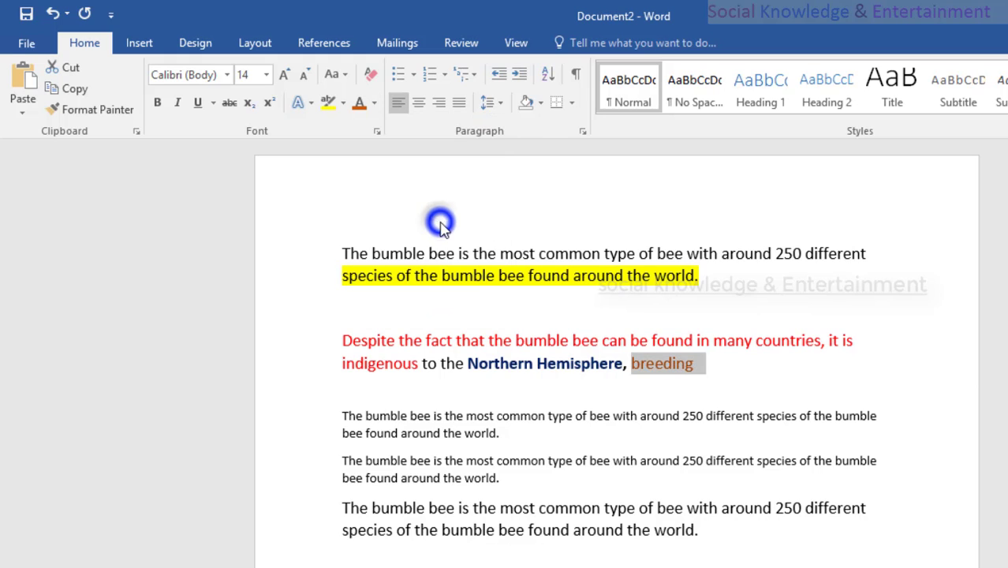
click(157, 101)
click(835, 316)
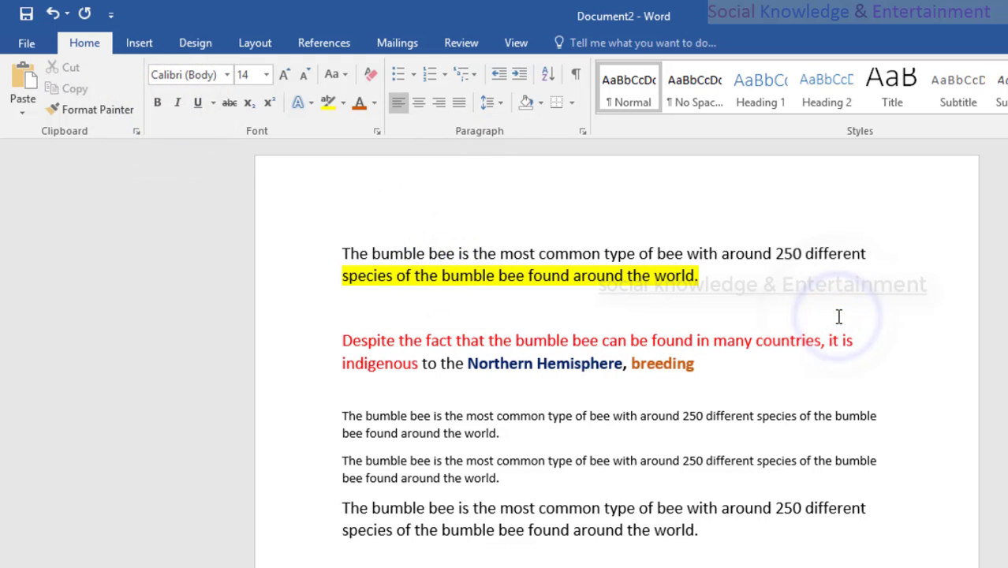
Highlight the first pasted copy of the bumble bee paragraph in light gray.
scroll(786, 392, down, 1)
scroll(786, 392, up, 1)
scroll(786, 392, down, 4)
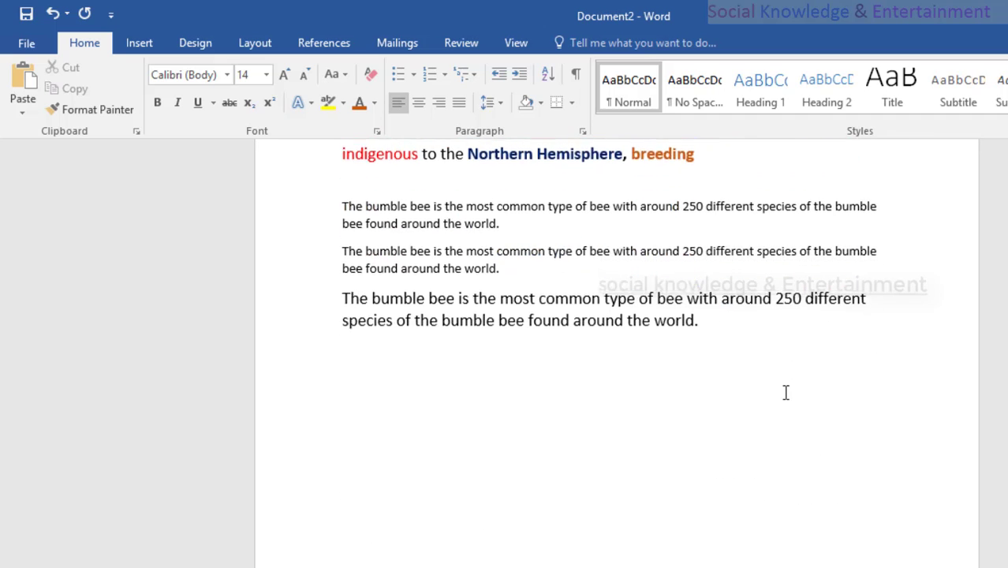
scroll(785, 392, up, 3)
drag(574, 392, 303, 345)
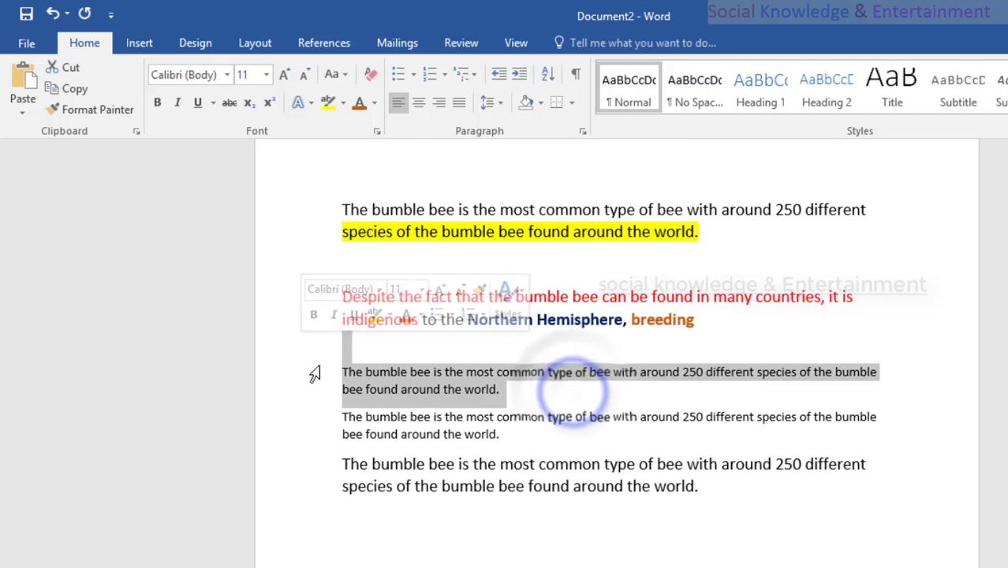
click(344, 104)
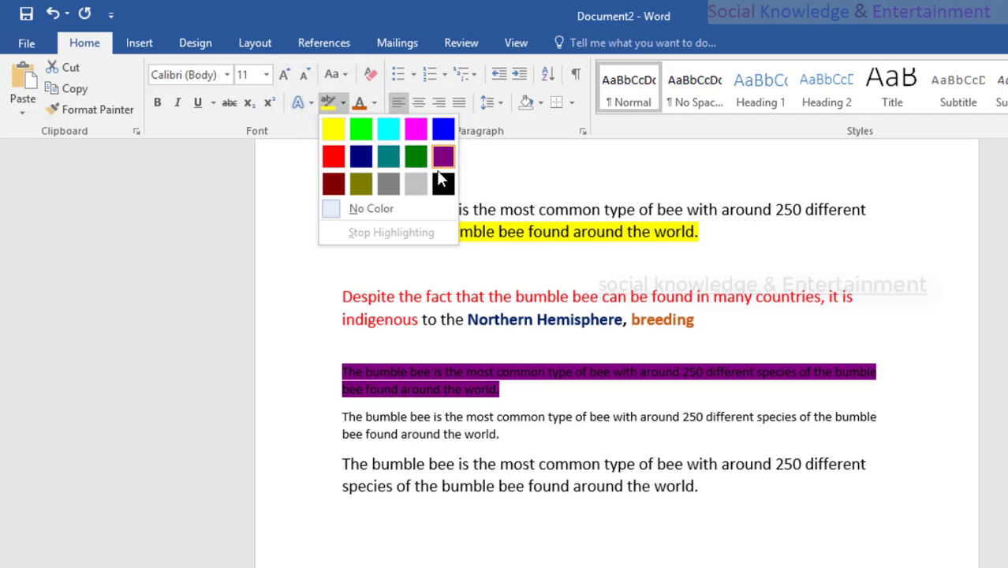
click(422, 190)
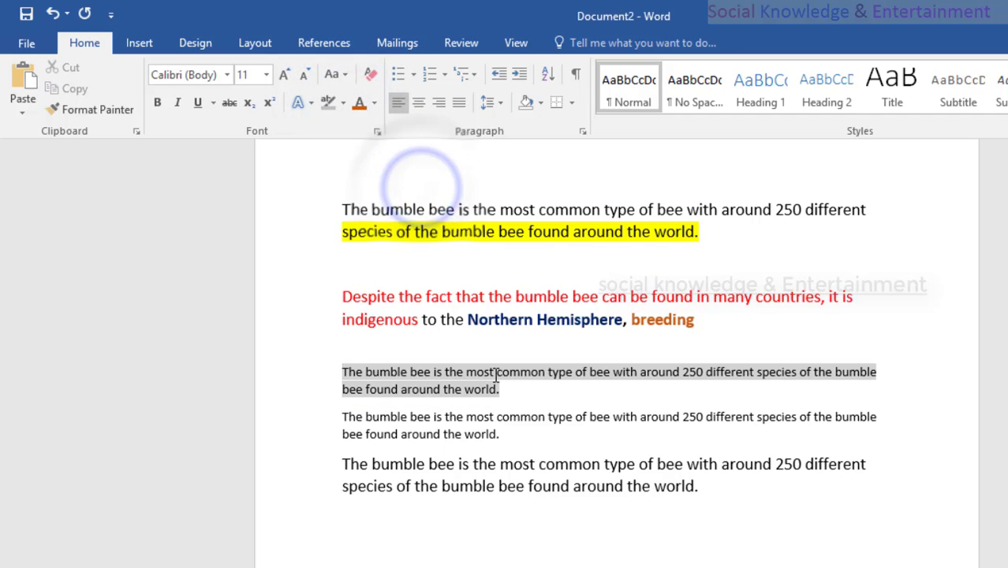
Enlarge the text of the first pasted copy to font size 16.
click(497, 390)
triple_click(439, 392)
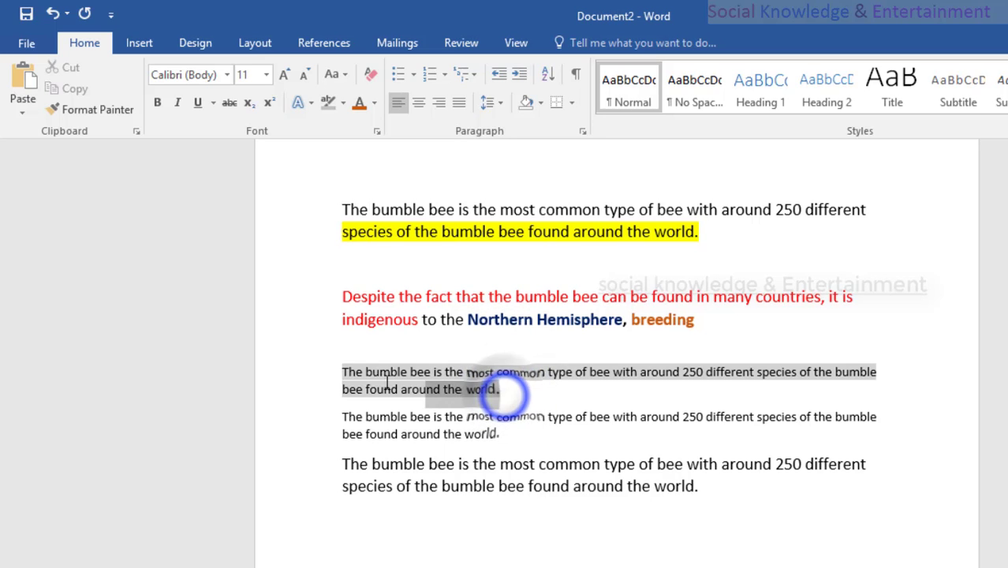
click(286, 75)
click(285, 74)
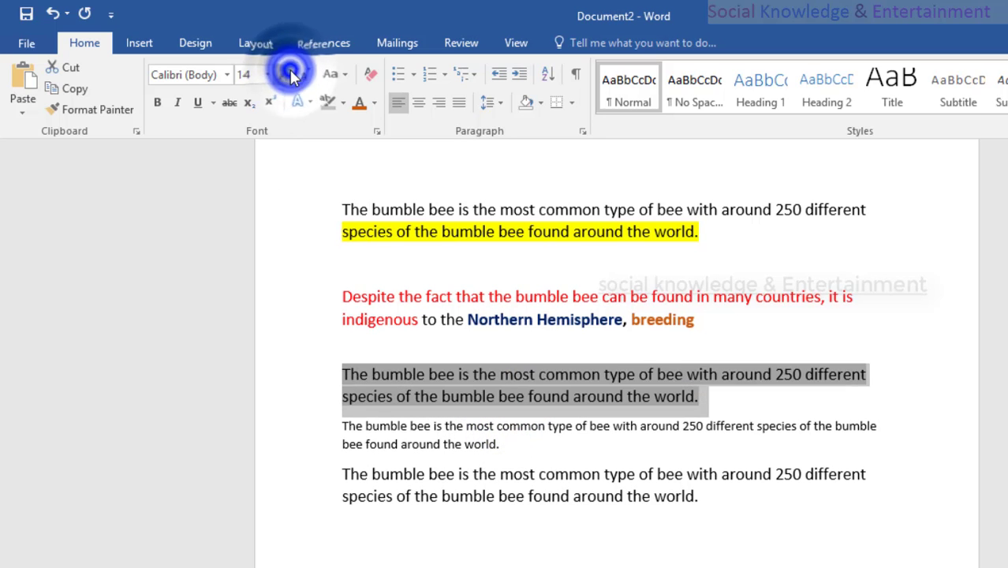
click(285, 74)
click(286, 75)
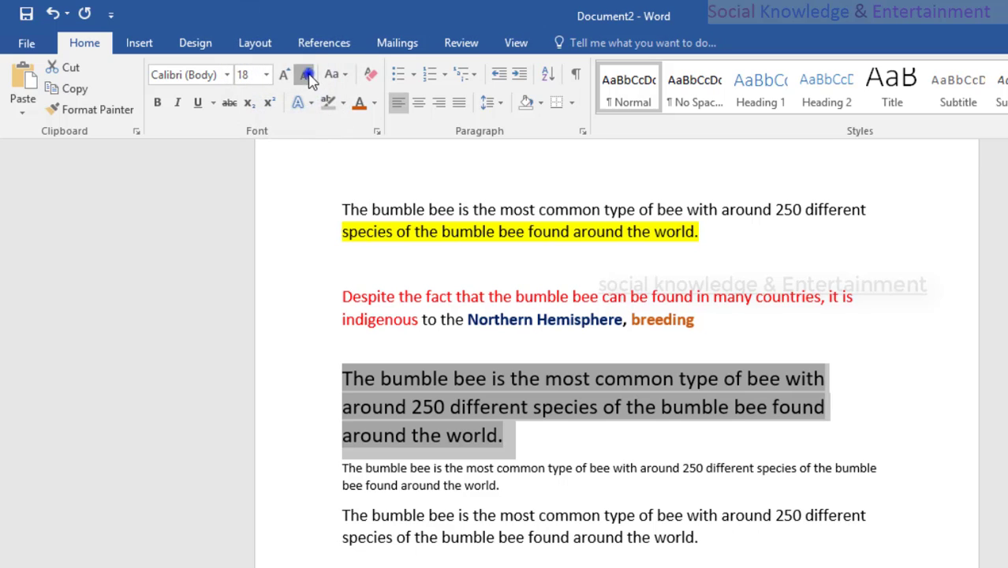
click(303, 73)
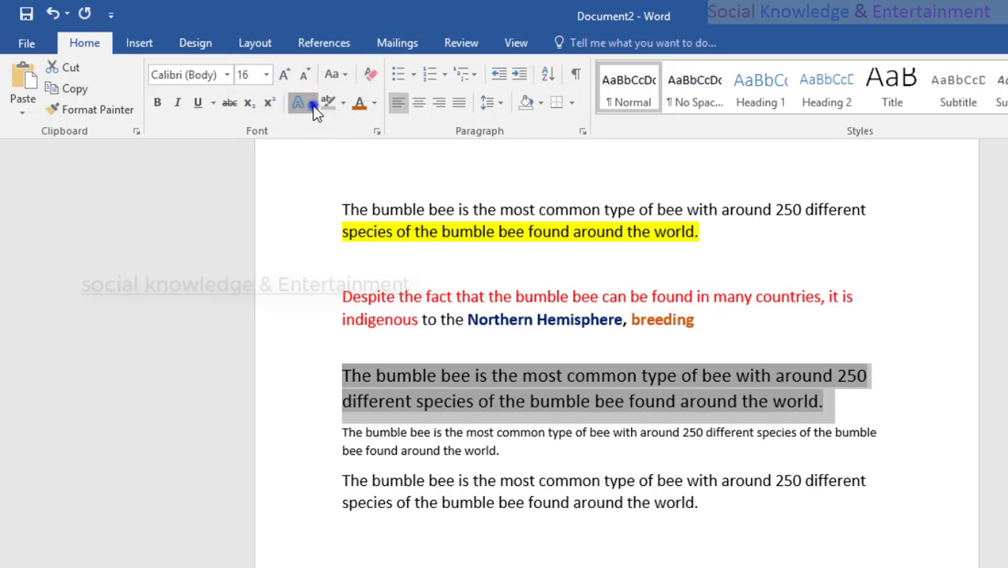
Try the black shadowed text effect on the first pasted copy, undoing it together with the last font size changes.
click(312, 104)
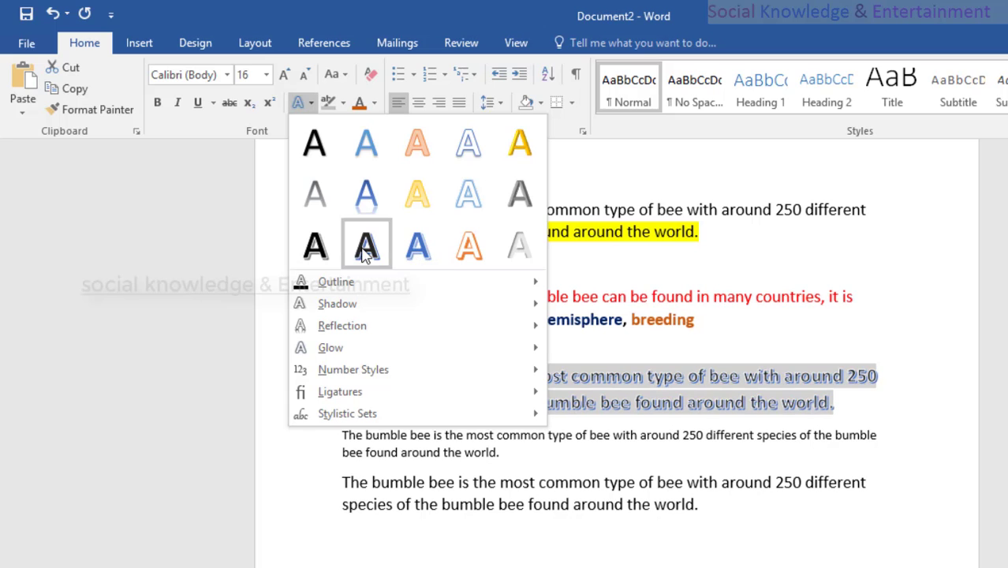
click(318, 162)
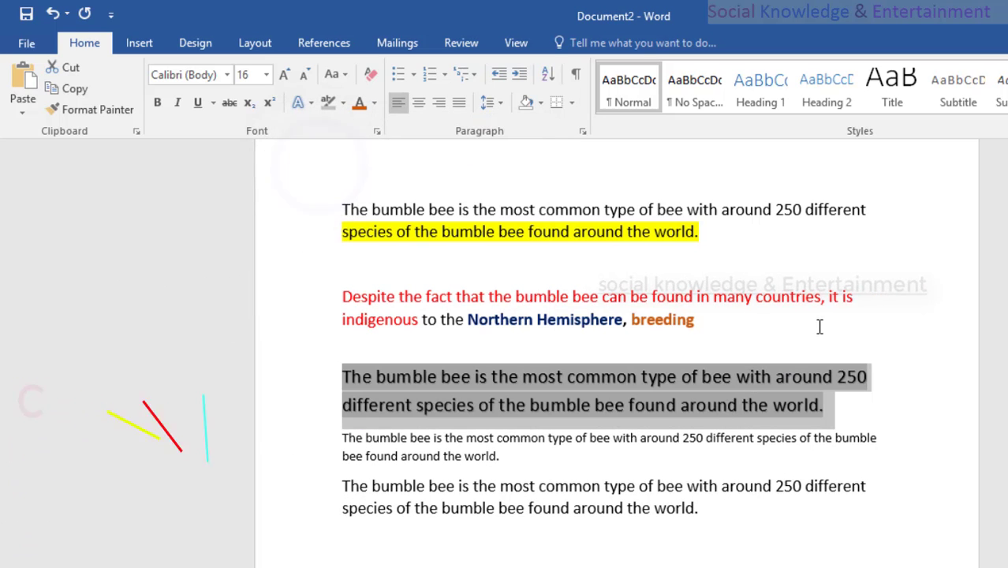
click(53, 14)
click(52, 14)
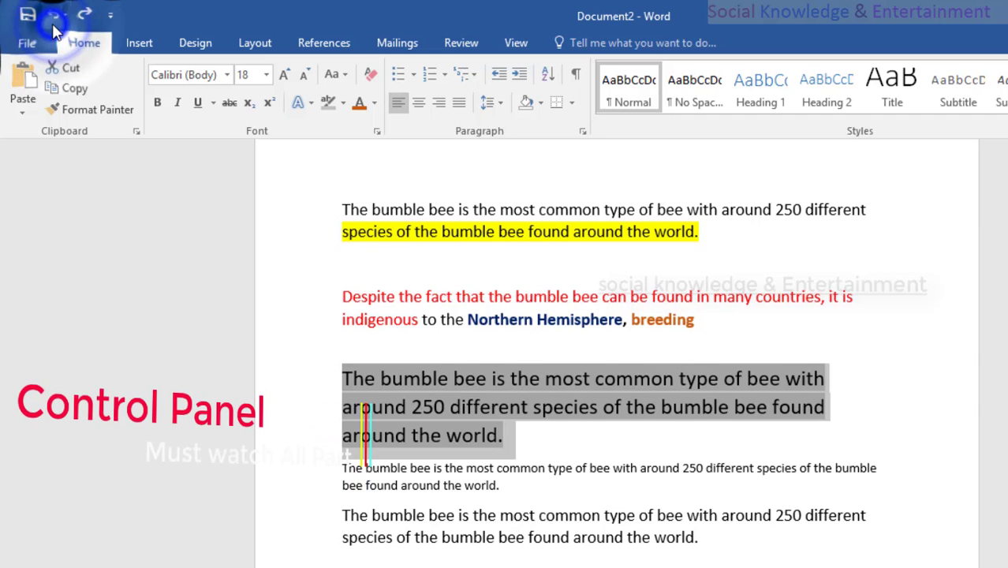
click(52, 13)
click(290, 235)
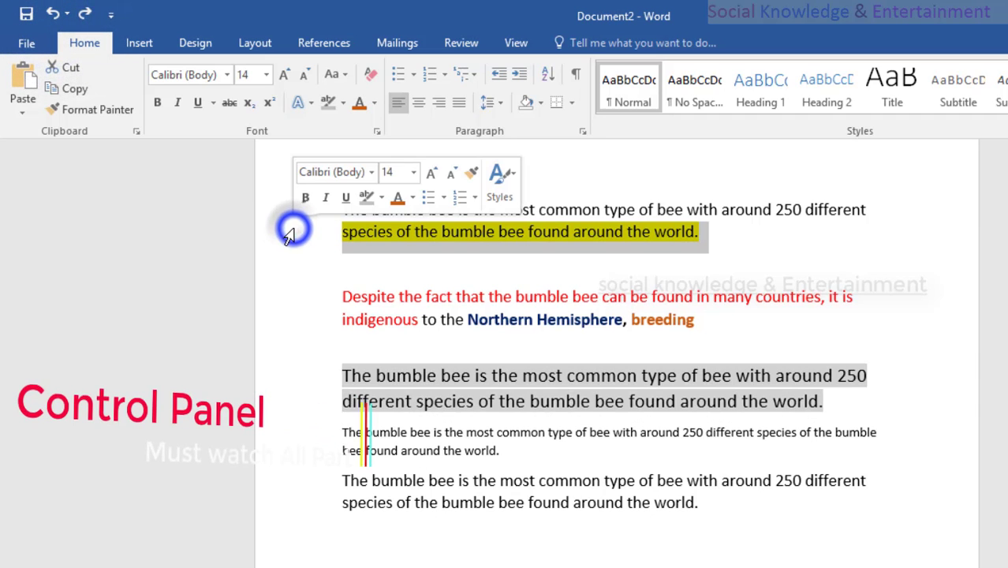
Remove the highlight colour from the first pasted copy.
click(837, 390)
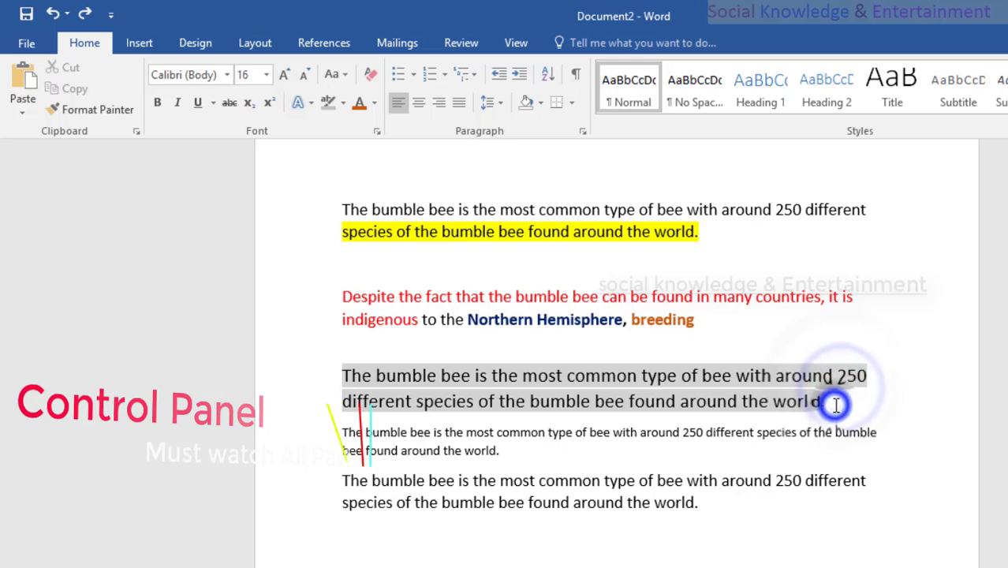
triple_click(836, 405)
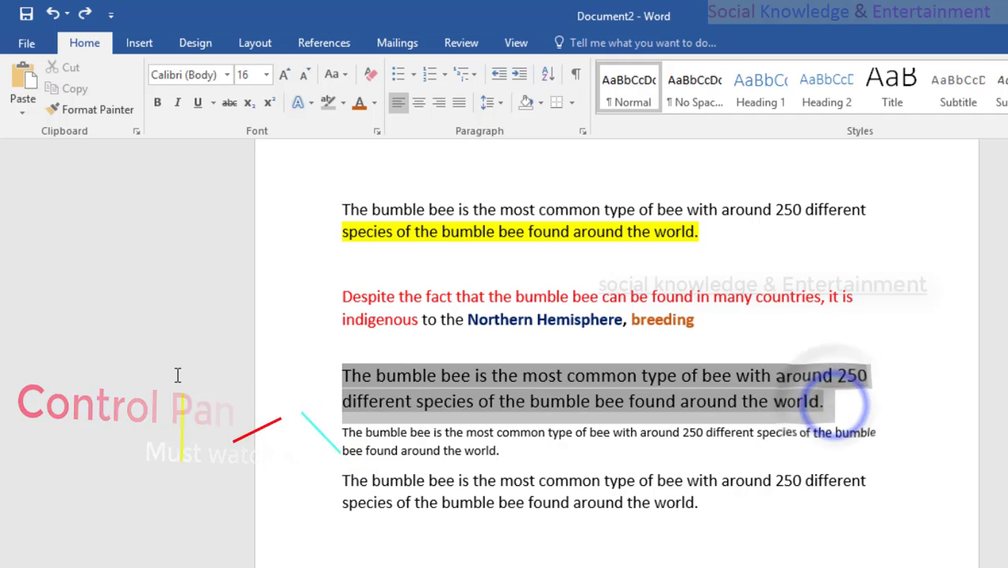
click(344, 105)
click(344, 207)
key(Left)
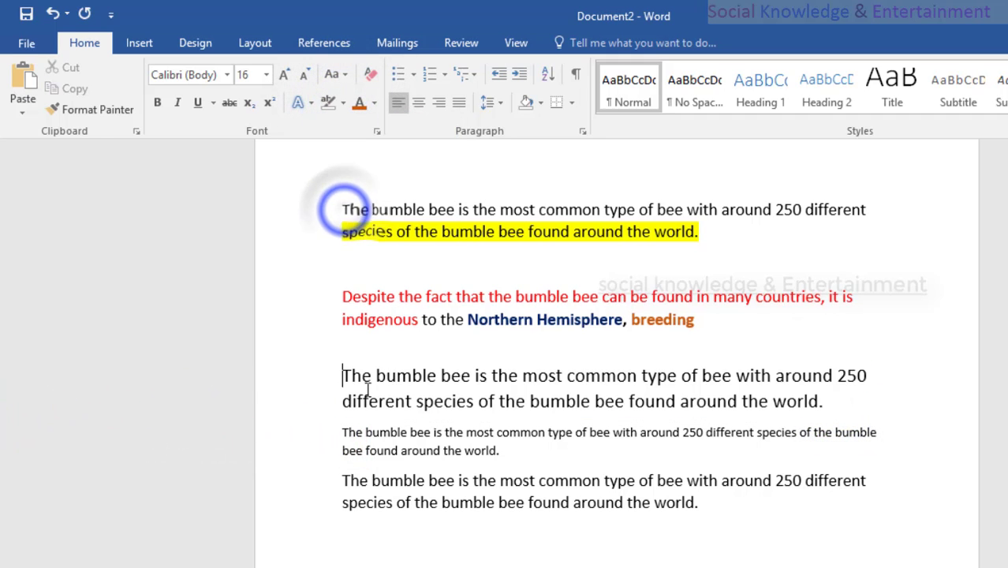
Preview the number style and shadow text effects for the first pasted copy of the bumble bee paragraph.
triple_click(867, 400)
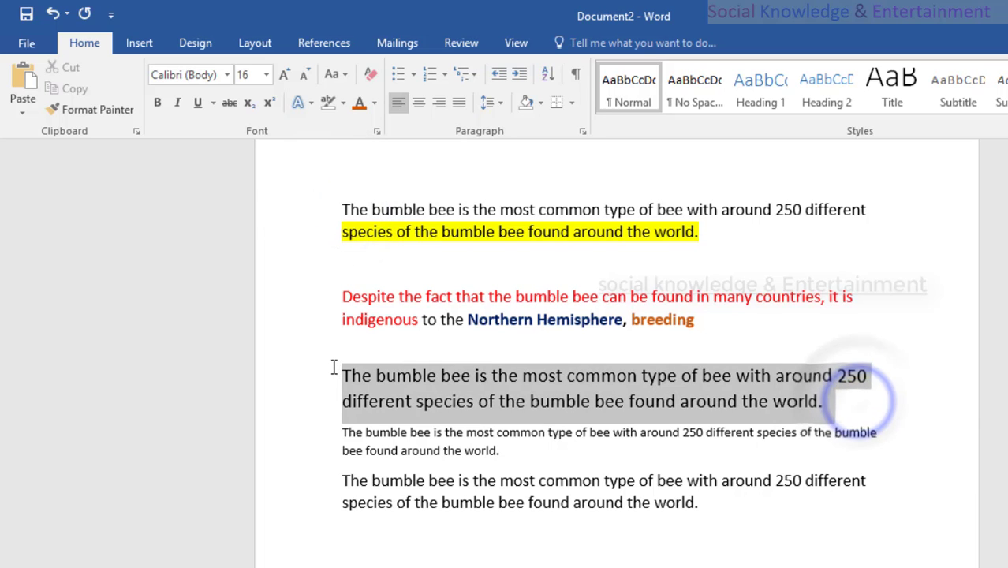
click(310, 103)
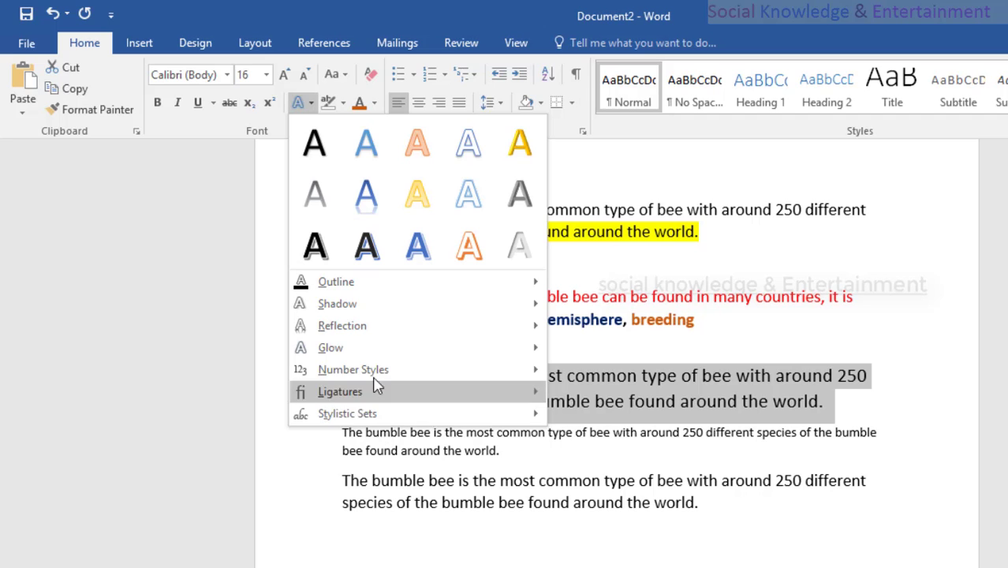
click(450, 373)
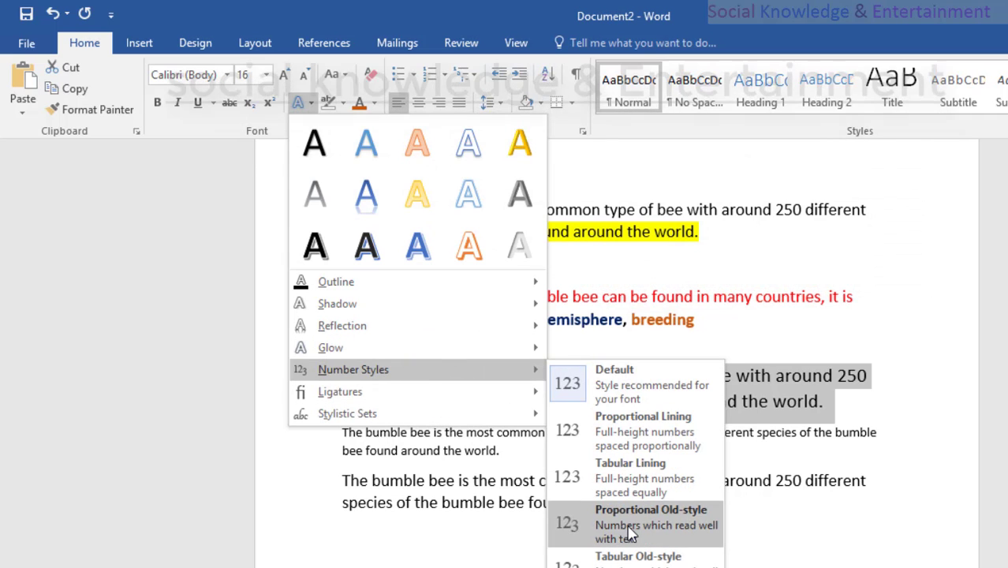
mouse_move(462, 311)
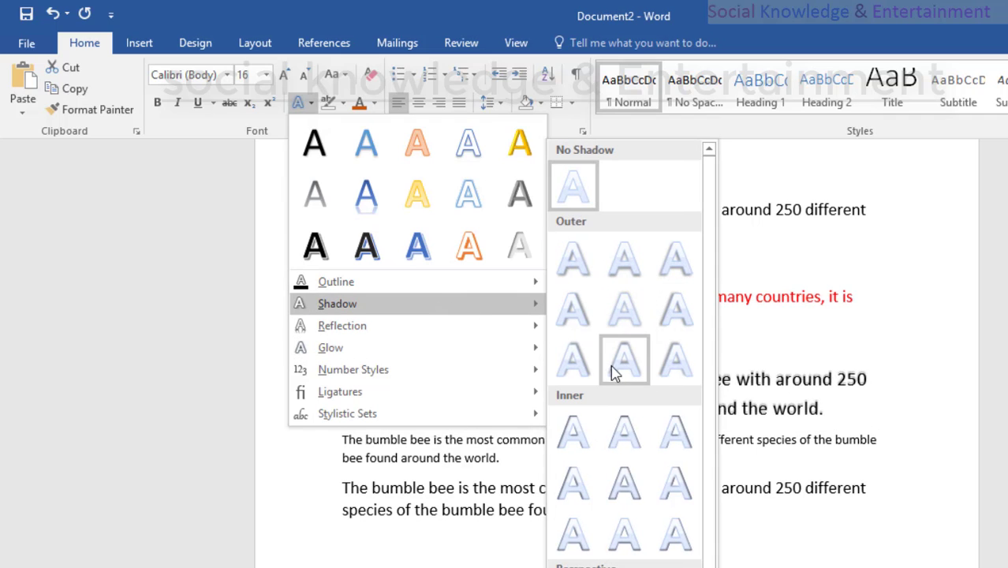
mouse_move(473, 340)
click(970, 291)
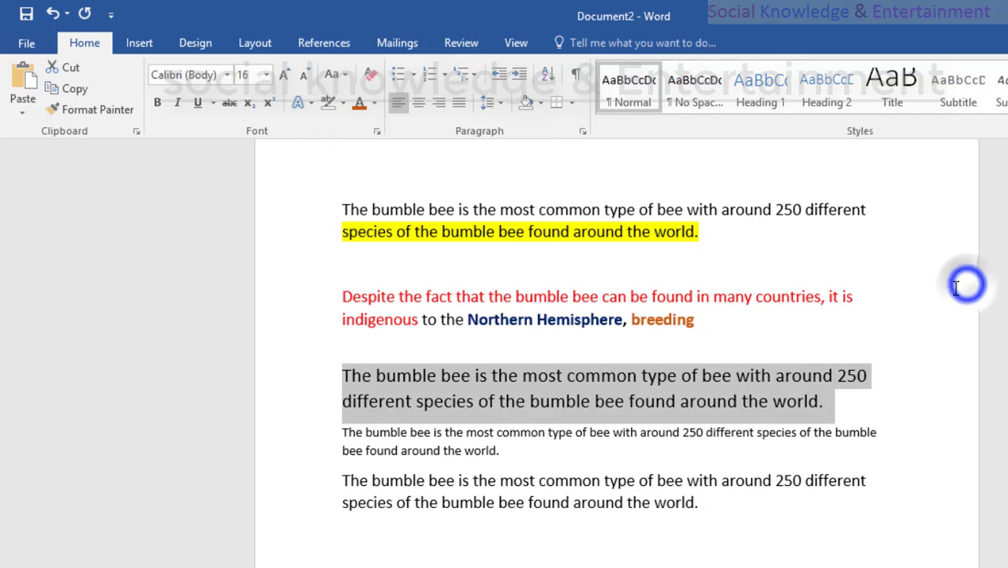
click(957, 270)
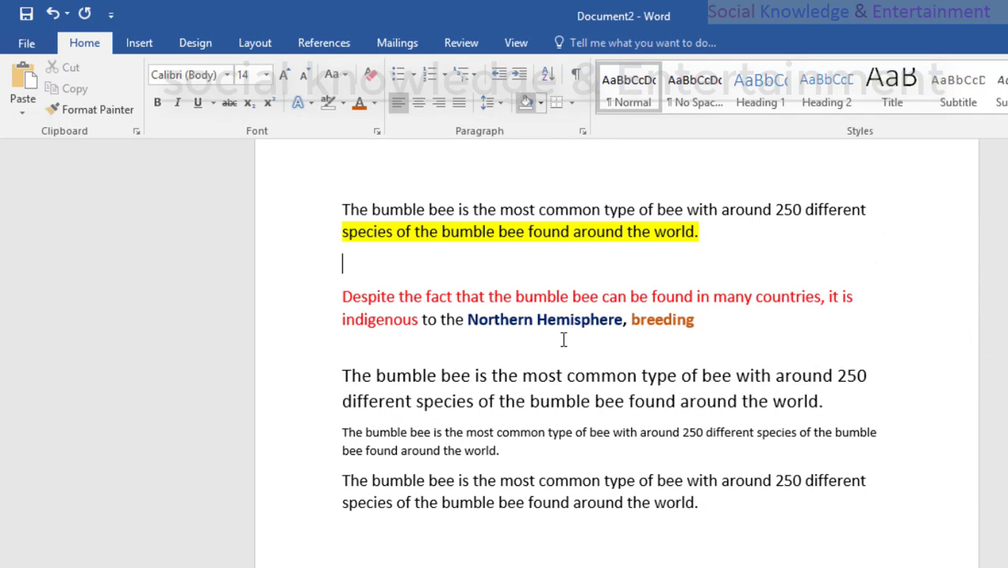
Delete the highlighted original and the coloured paragraph above the three pasted copies of the bumble bee paragraph.
click(379, 326)
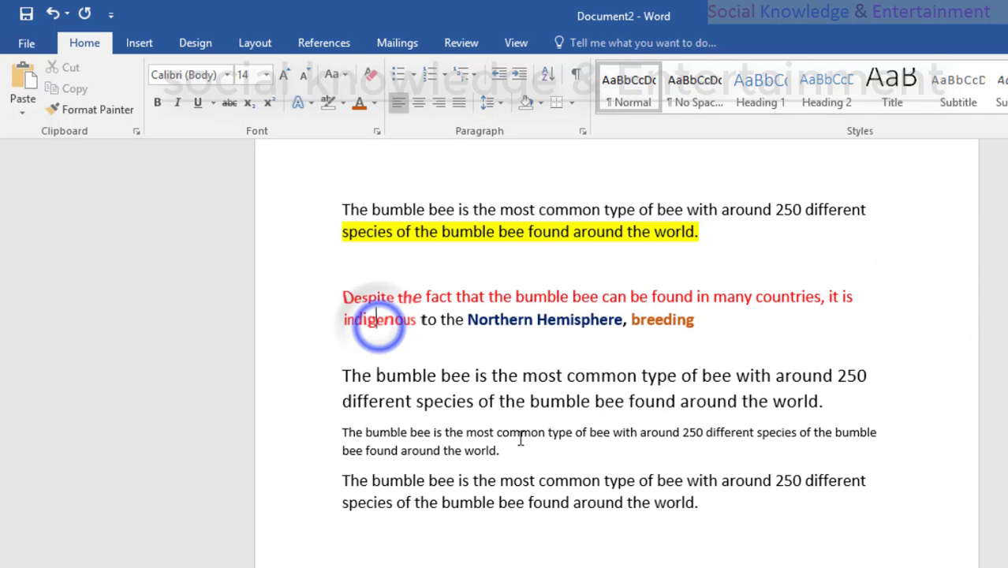
scroll(520, 436, down, 2)
scroll(525, 432, up, 3)
drag(749, 372, 277, 241)
key(Delete)
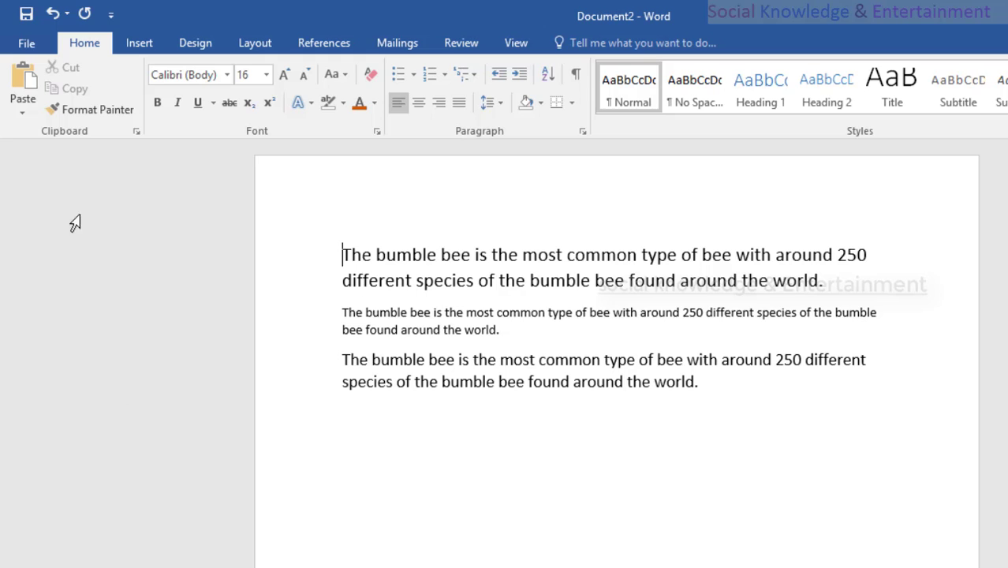
Set all three remaining bumble bee paragraphs to the Arial font at size 16.
click(136, 45)
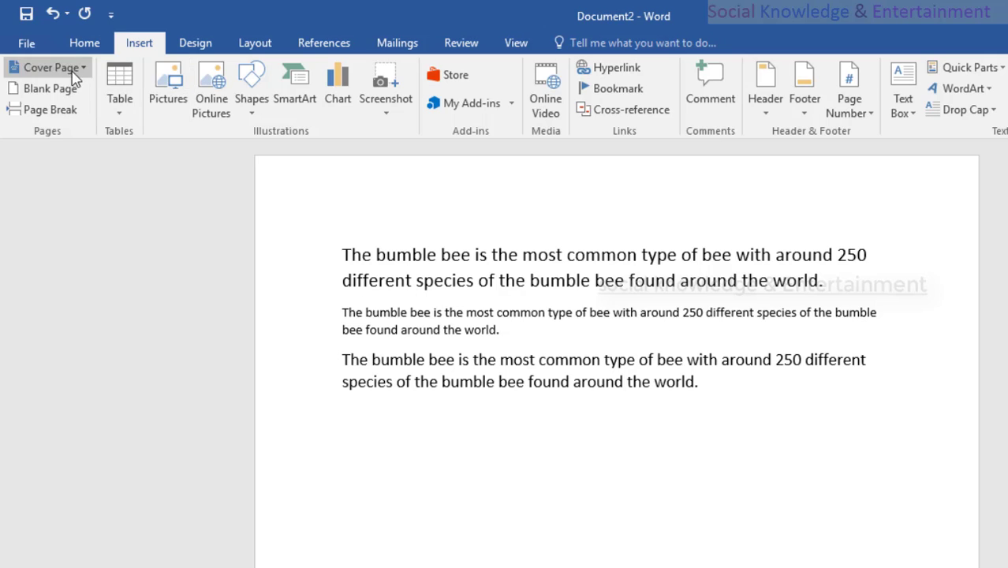
click(75, 45)
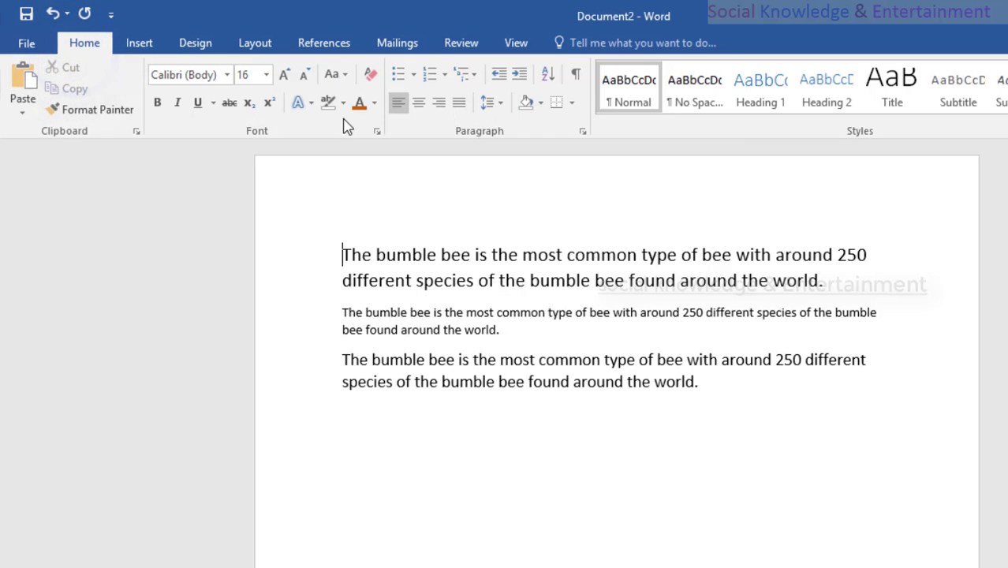
drag(794, 446, 323, 242)
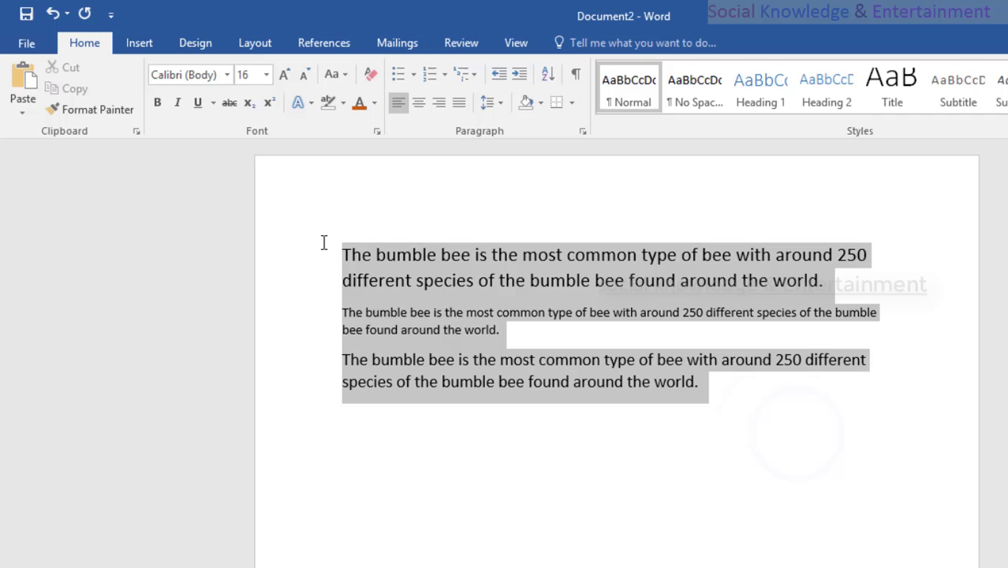
click(226, 79)
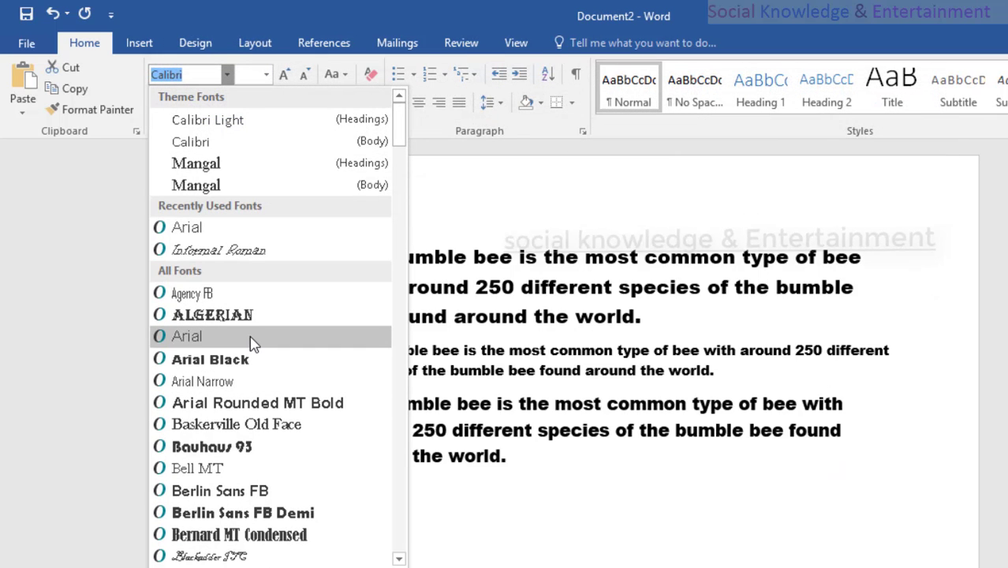
click(253, 343)
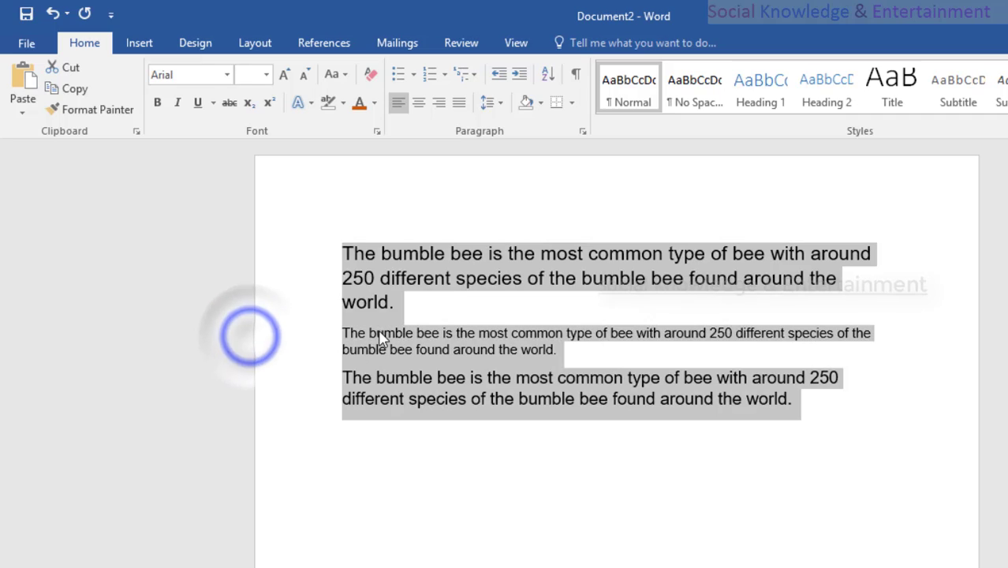
click(269, 75)
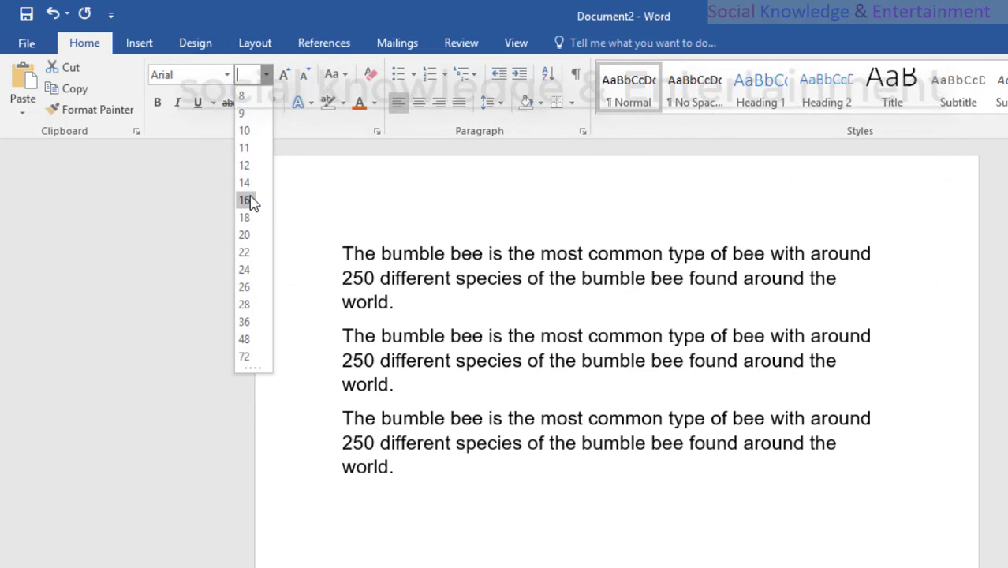
click(249, 198)
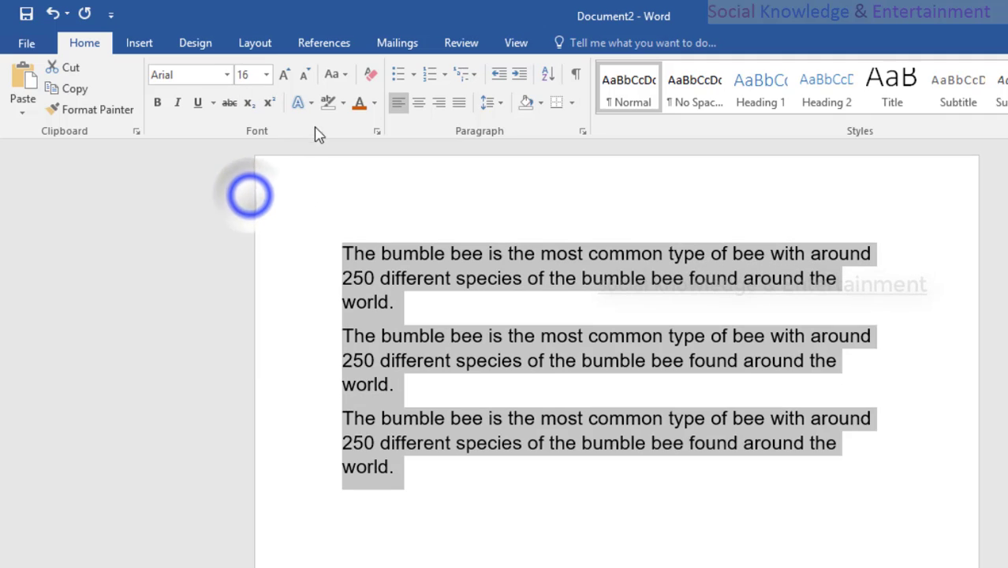
click(286, 76)
click(305, 75)
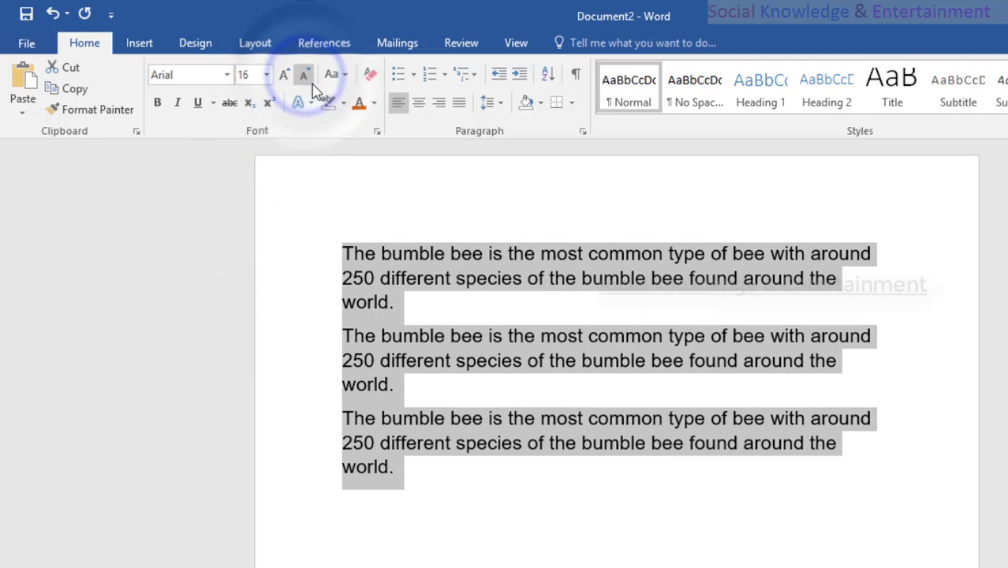
Try the Sentence case, lowercase and UPPERCASE options in turn on all three paragraphs.
click(339, 77)
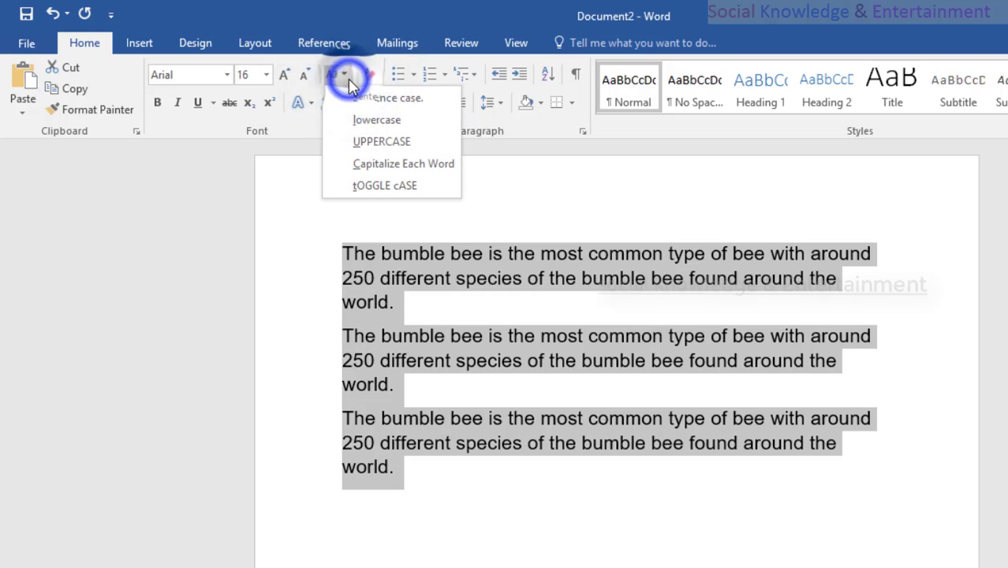
click(424, 101)
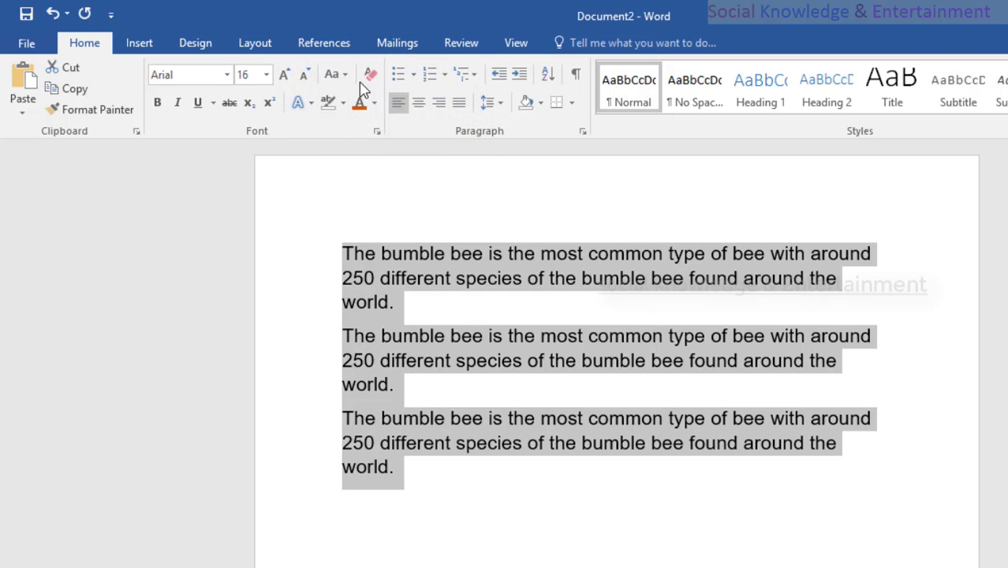
click(340, 76)
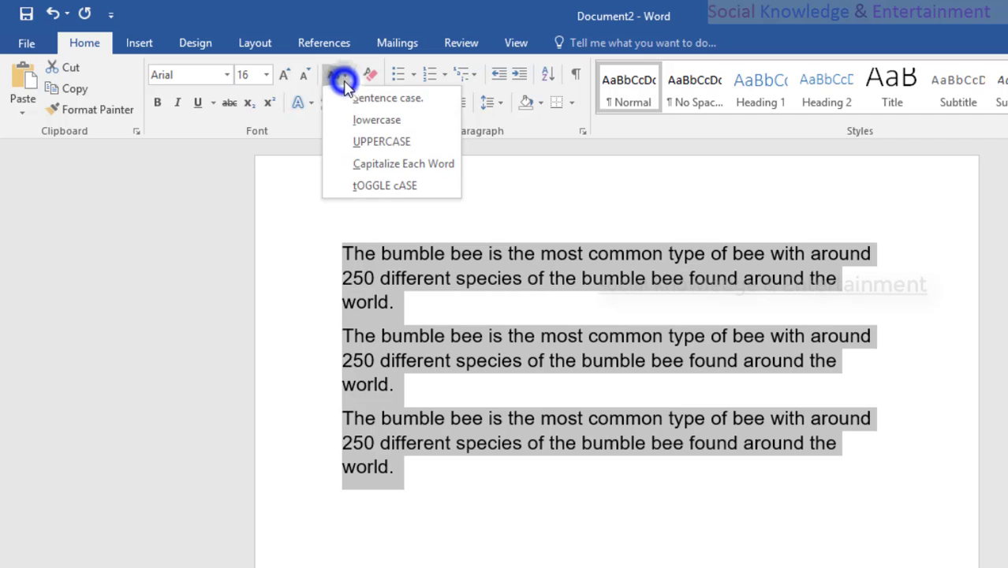
click(407, 120)
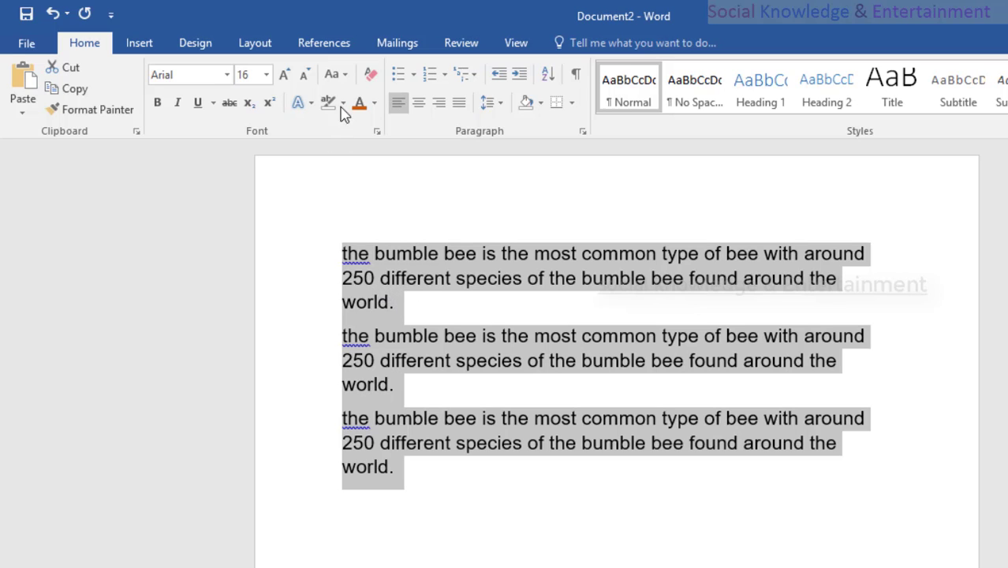
click(346, 79)
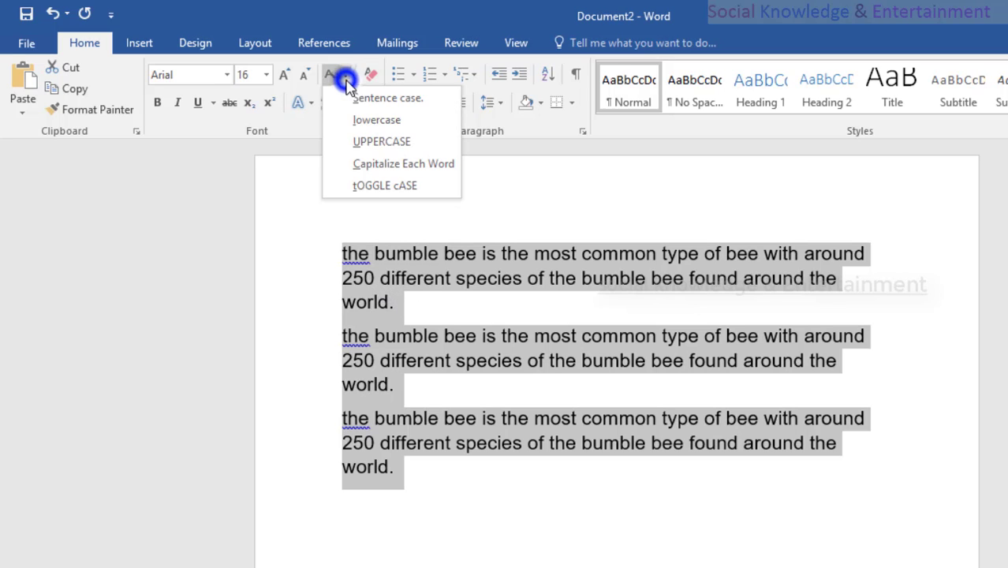
click(424, 142)
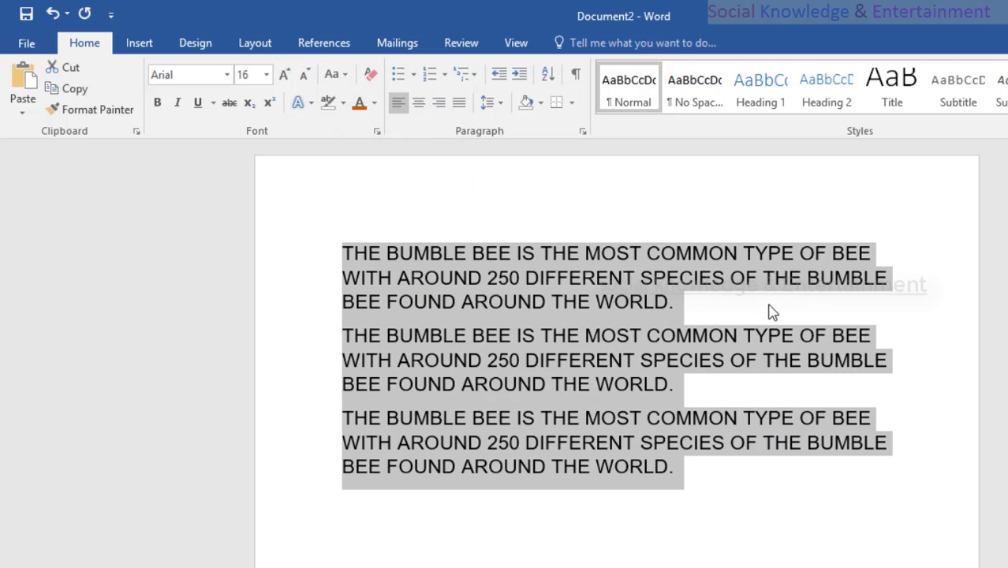
Apply Capitalize Each Word to all three paragraphs and point out the initial letters in the first line.
click(344, 79)
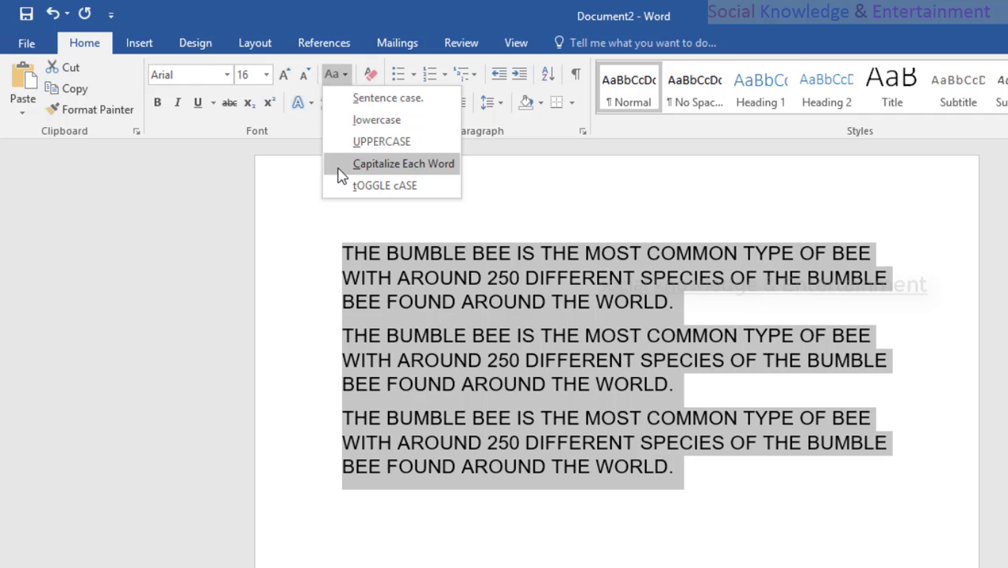
click(432, 163)
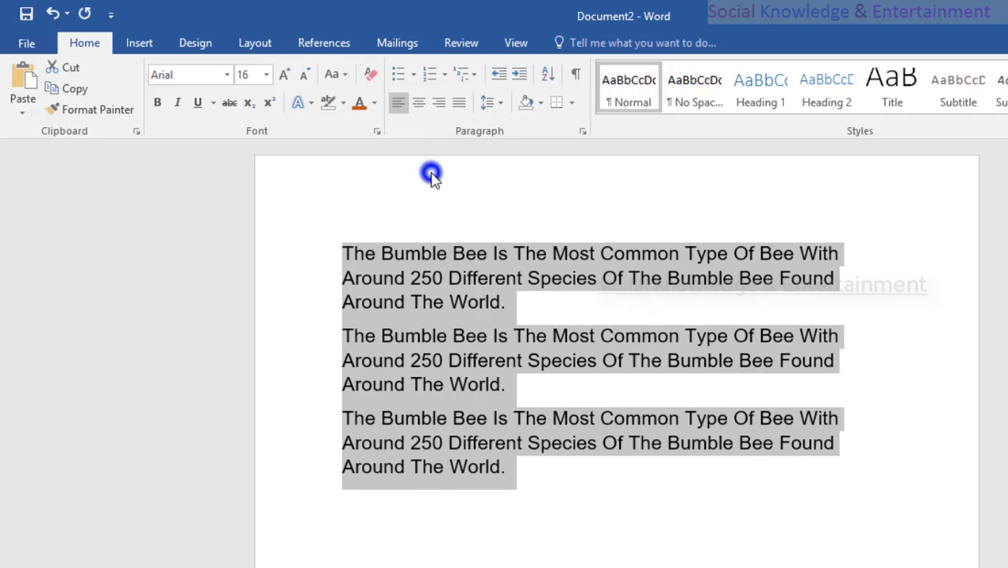
click(361, 254)
drag(344, 253, 381, 252)
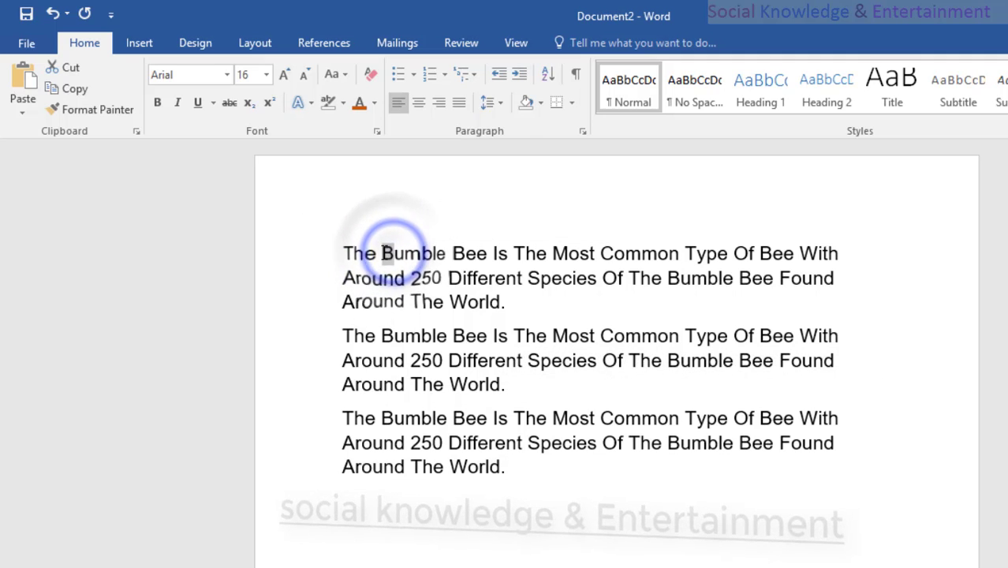
drag(449, 251, 466, 252)
click(456, 251)
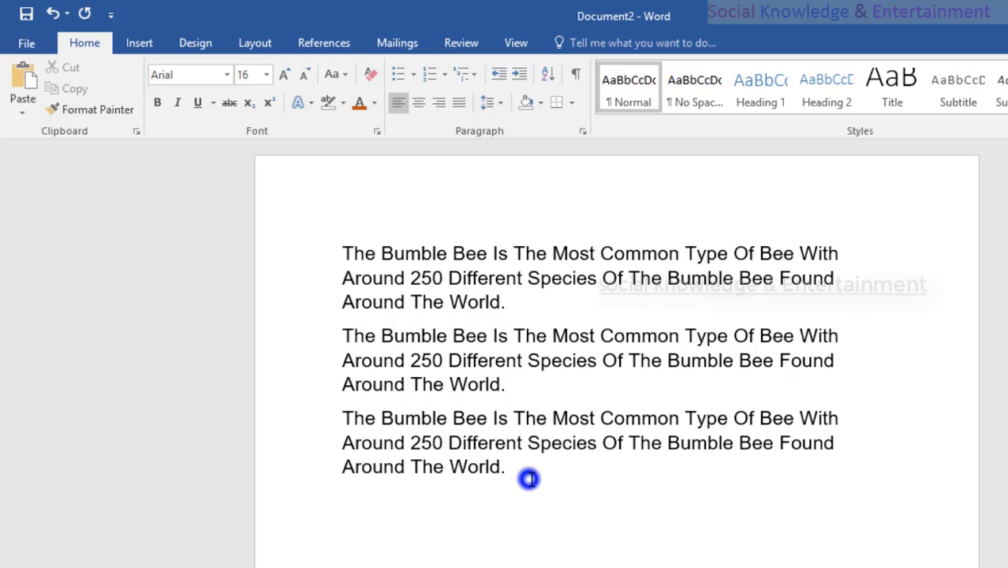
Apply tOGGLE cASE to all three paragraphs and point out the initial letters in the first line.
drag(529, 479, 308, 187)
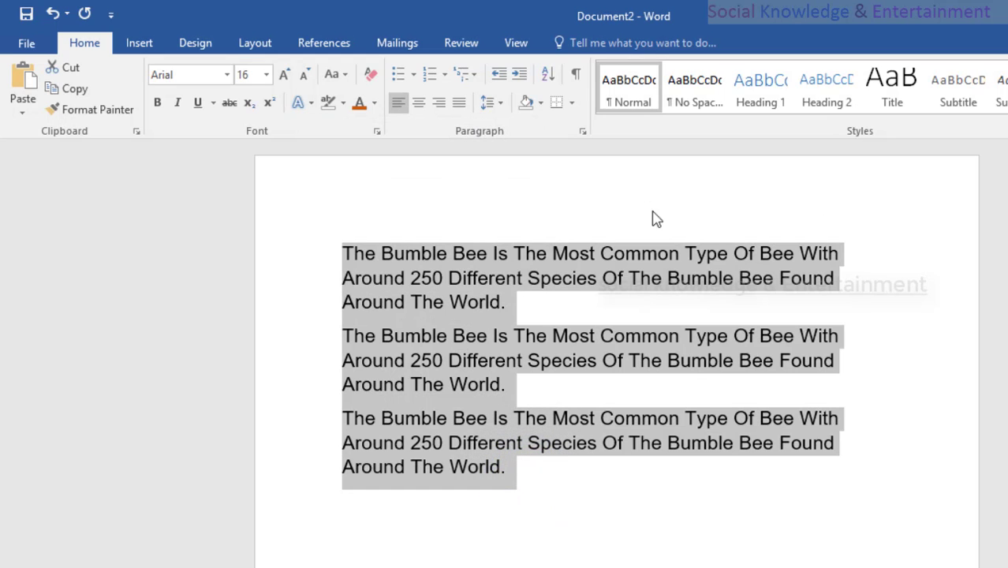
click(347, 77)
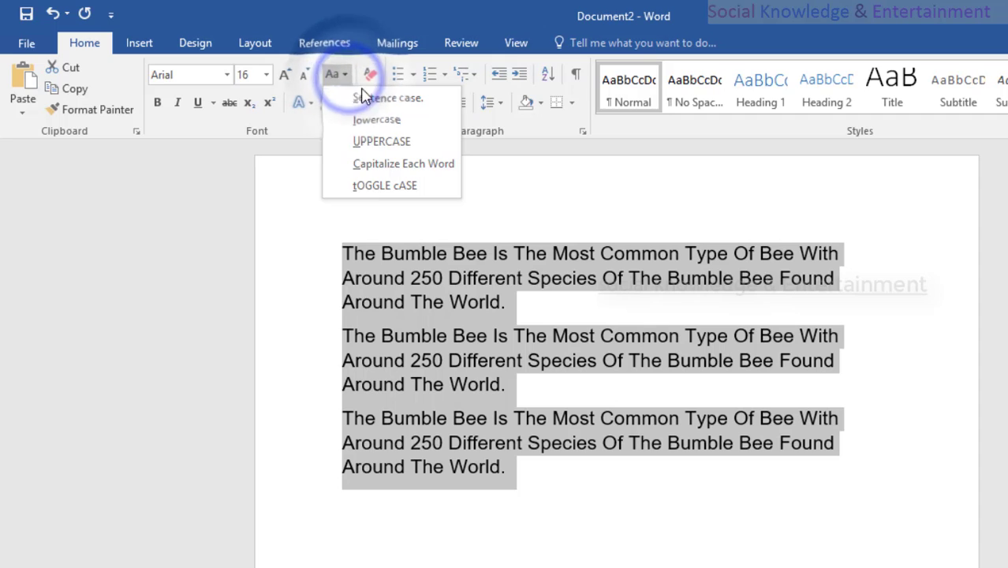
click(441, 188)
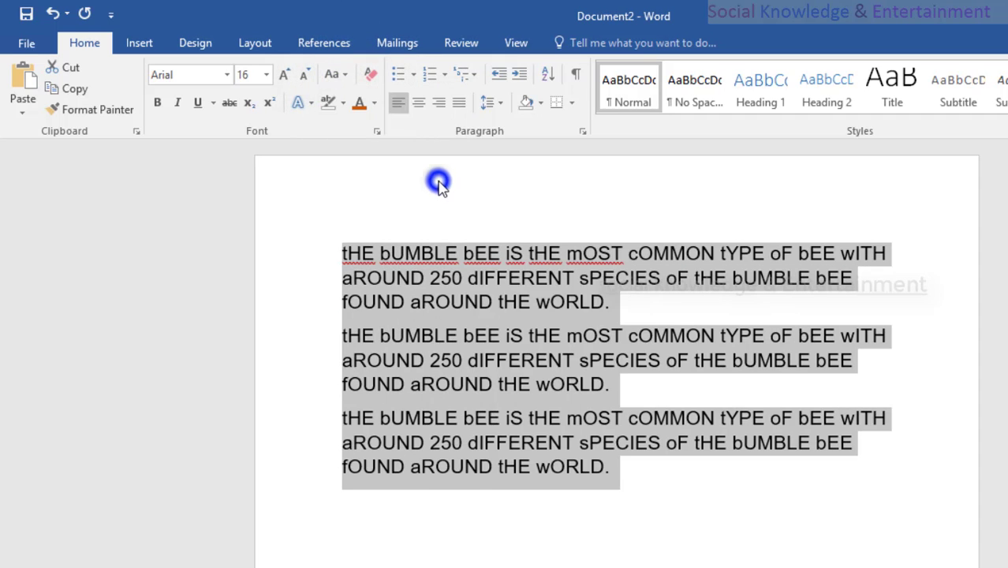
click(446, 261)
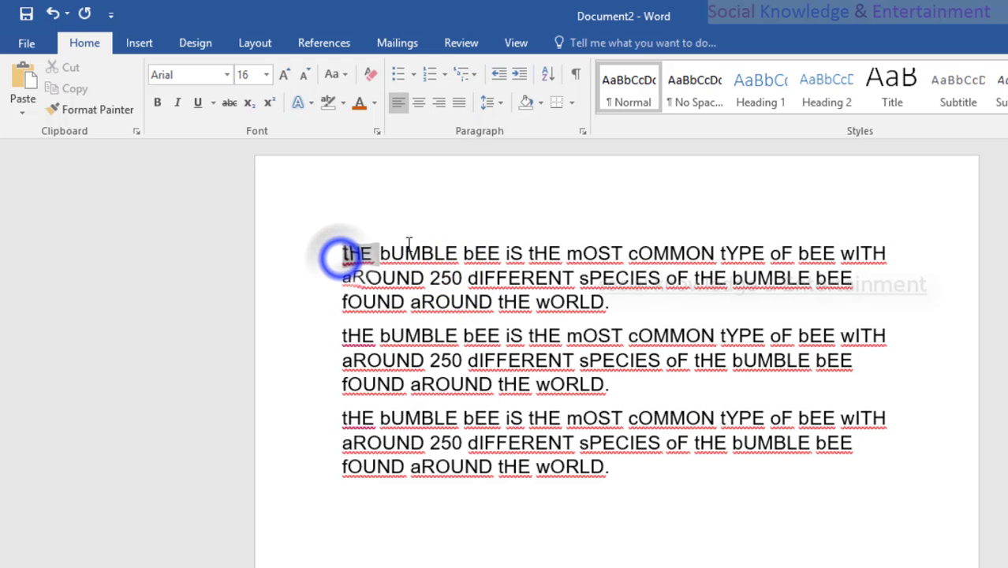
drag(409, 246, 518, 254)
click(466, 257)
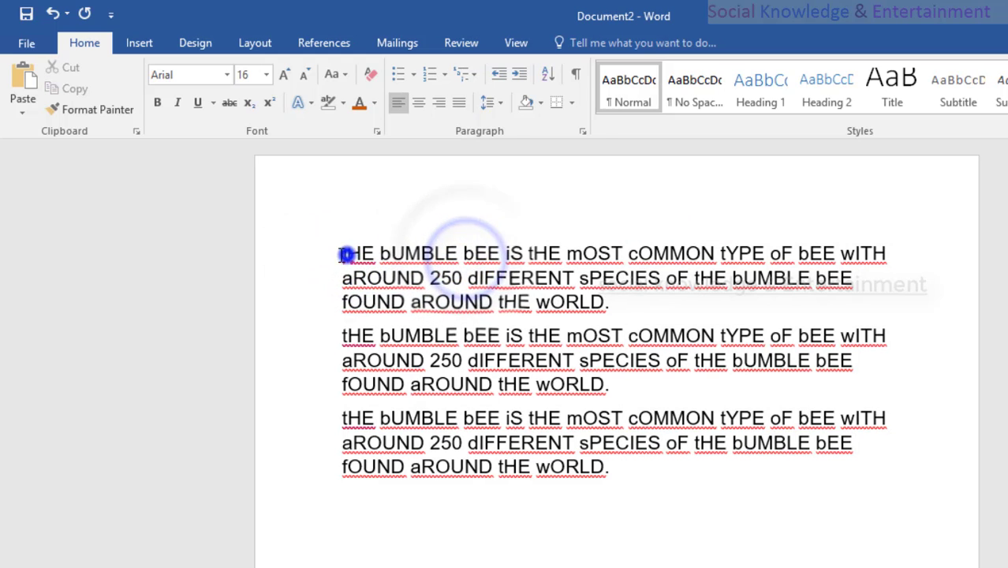
drag(381, 253, 424, 253)
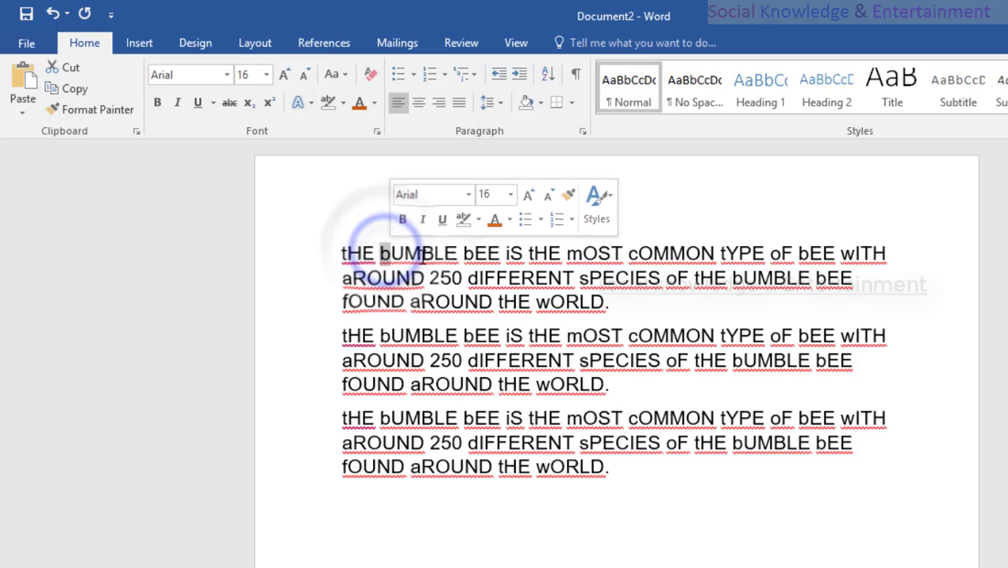
double_click(474, 254)
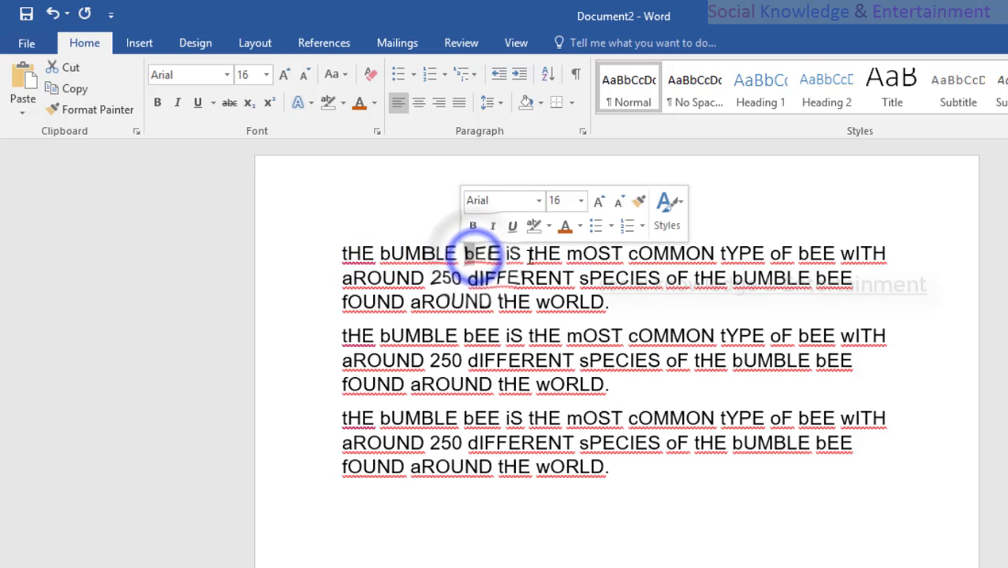
click(509, 255)
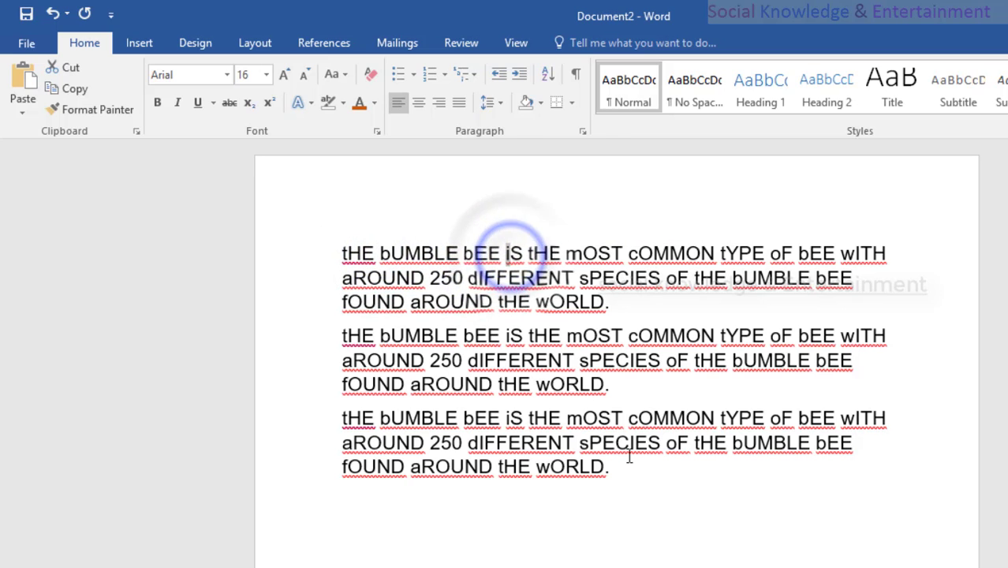
Apply Capitalize Each Word to all three bumble bee paragraphs.
drag(633, 473, 357, 190)
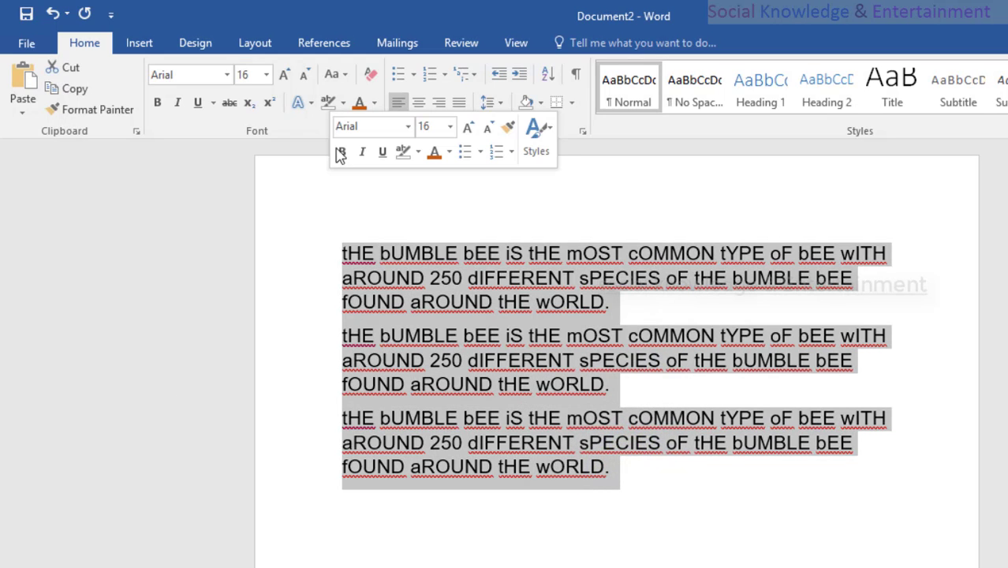
click(347, 75)
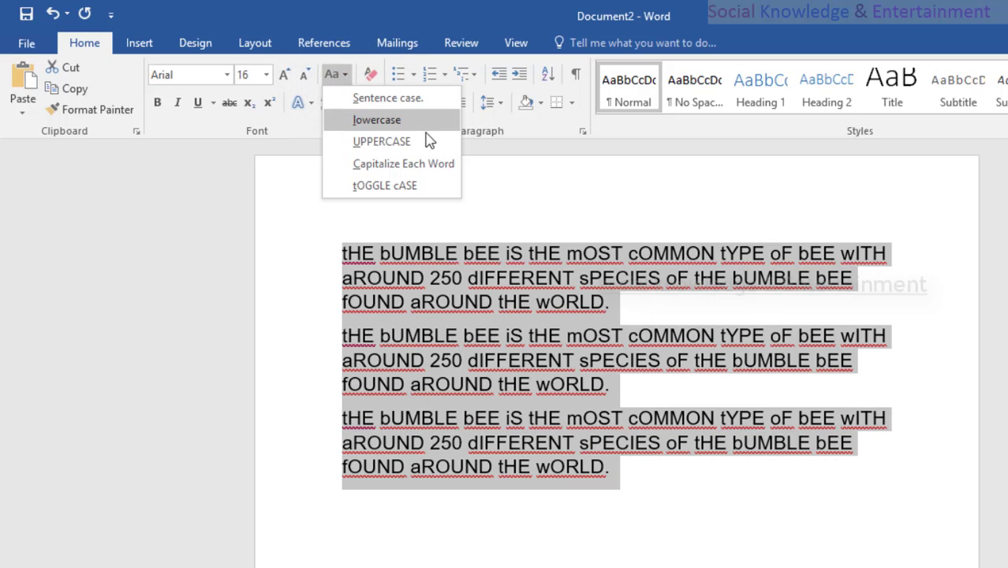
click(420, 164)
click(401, 224)
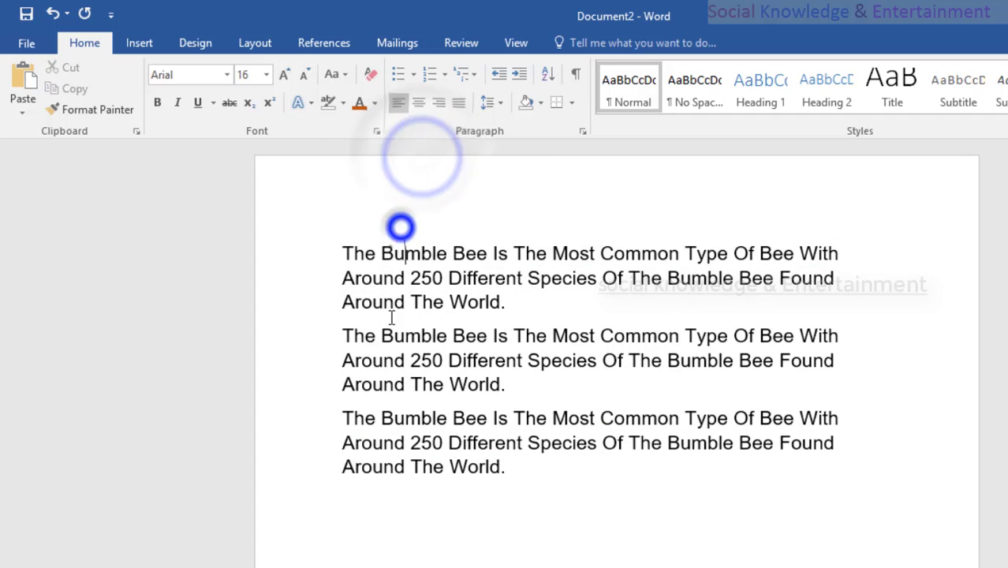
shift+click(650, 332)
click(546, 419)
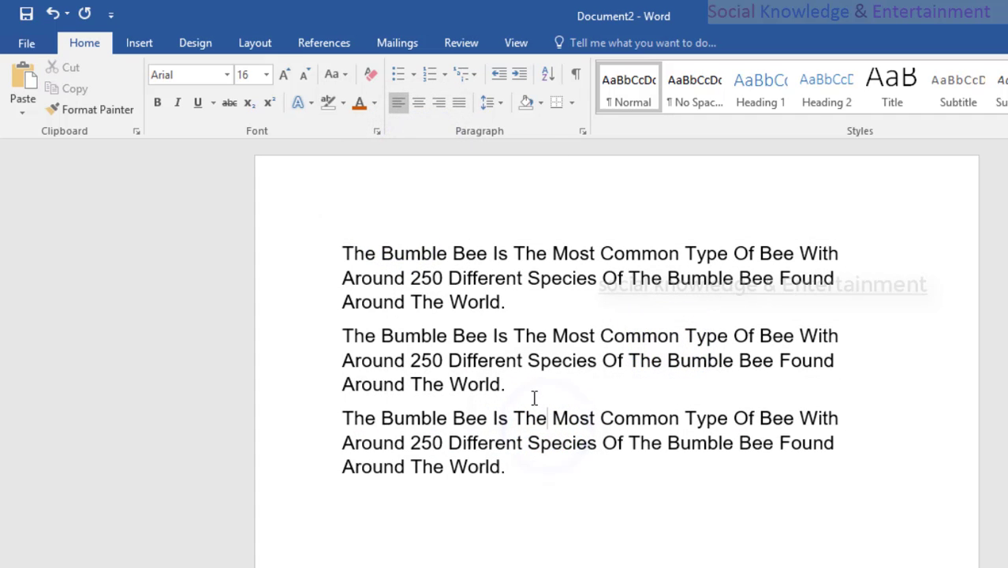
Apply Sentence case to all three paragraphs and point out the capital letter that starts each one.
drag(531, 477, 270, 204)
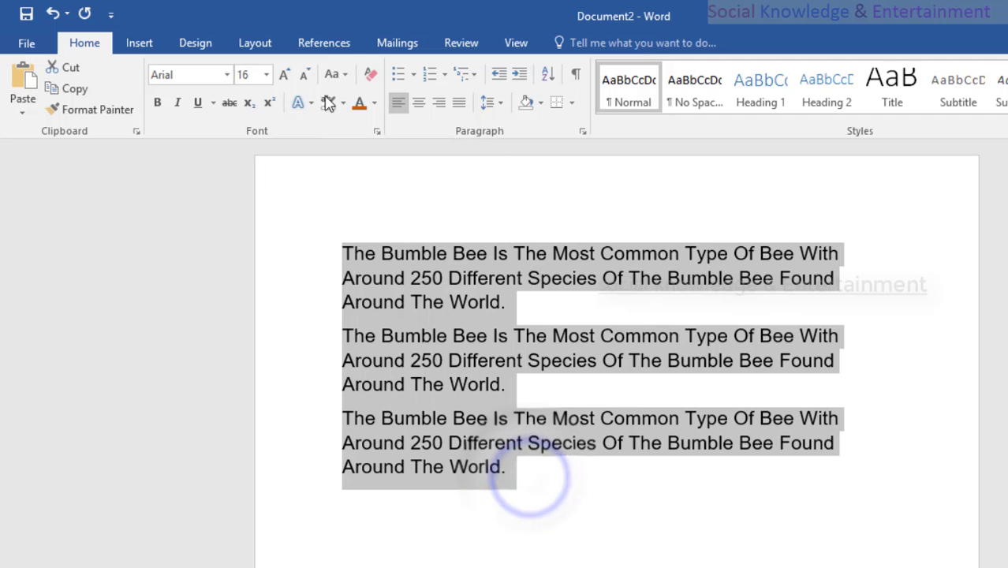
click(345, 75)
click(353, 98)
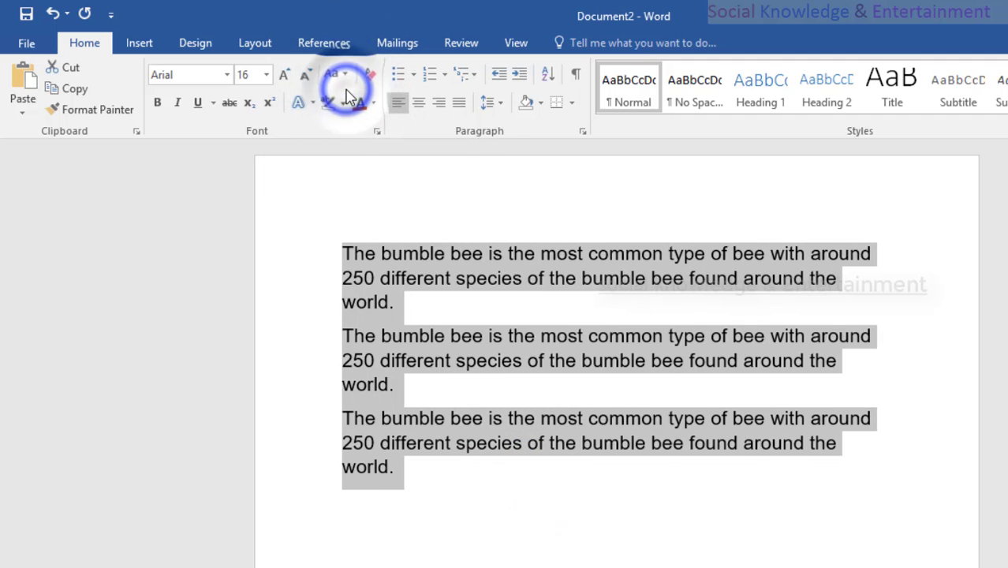
click(384, 268)
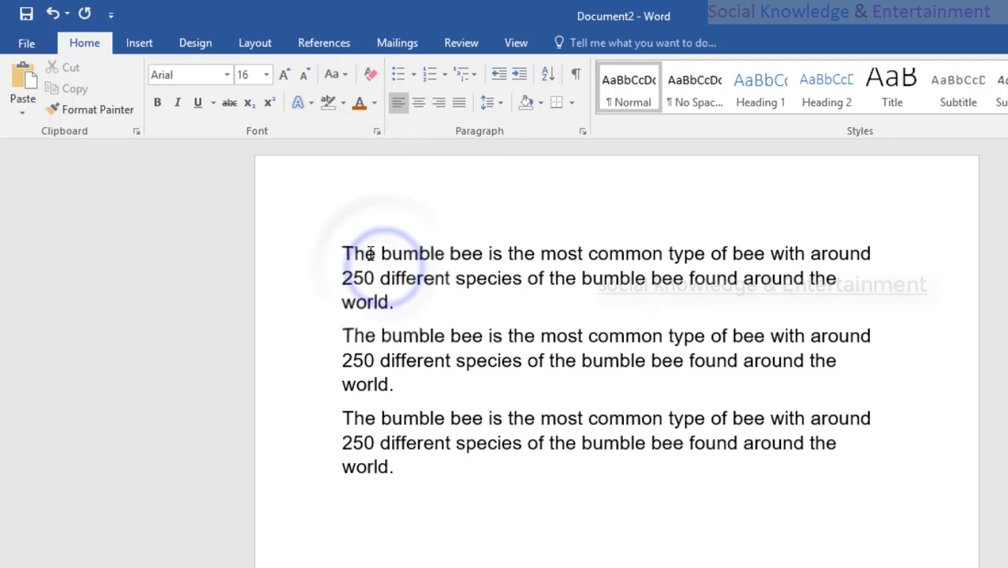
drag(369, 253, 356, 258)
click(344, 327)
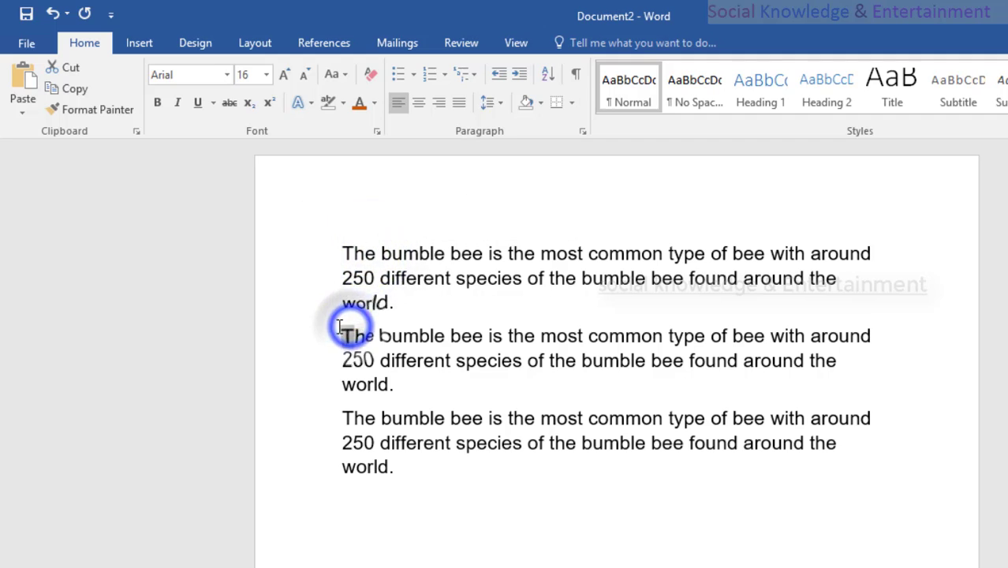
click(344, 416)
click(514, 362)
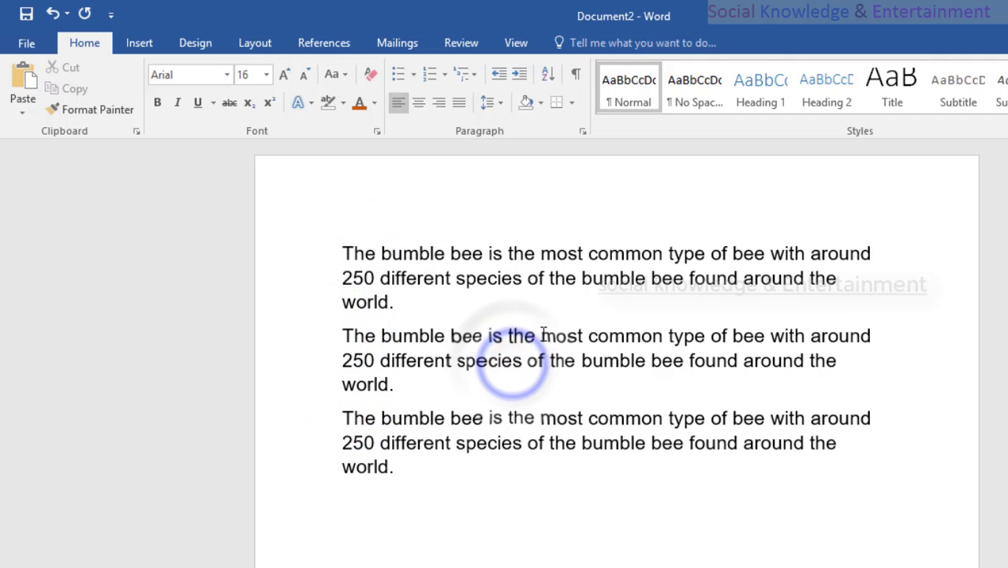
Make the text of the whole document bold.
click(445, 466)
key(ctrl+a)
click(156, 103)
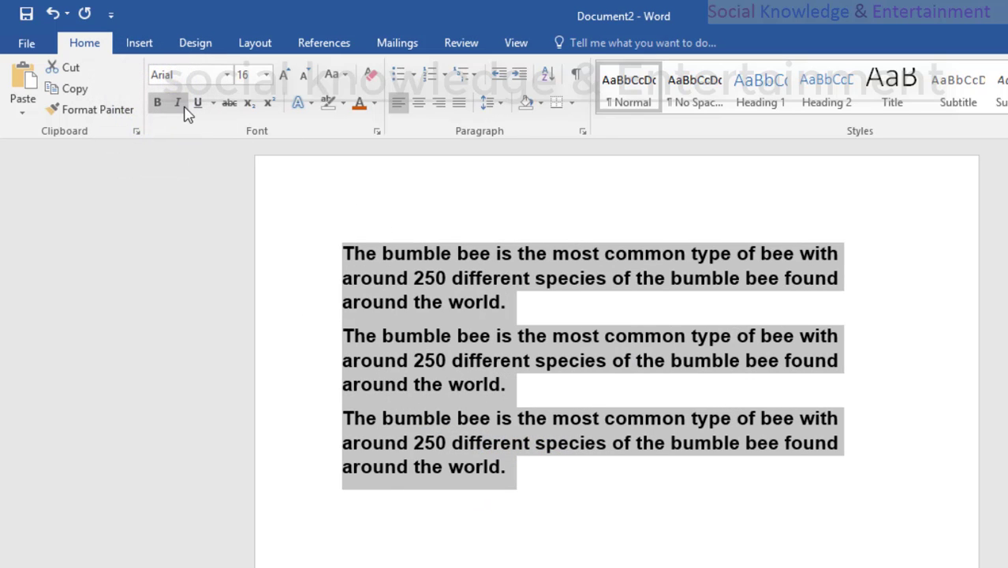
Try italic and underline in turn on all three paragraphs, removing each one again.
click(186, 108)
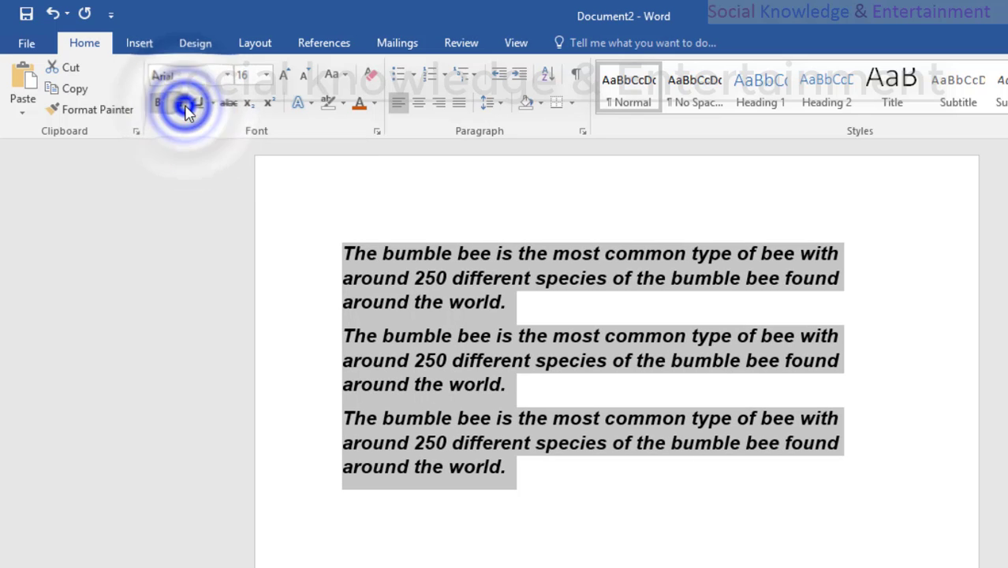
click(187, 109)
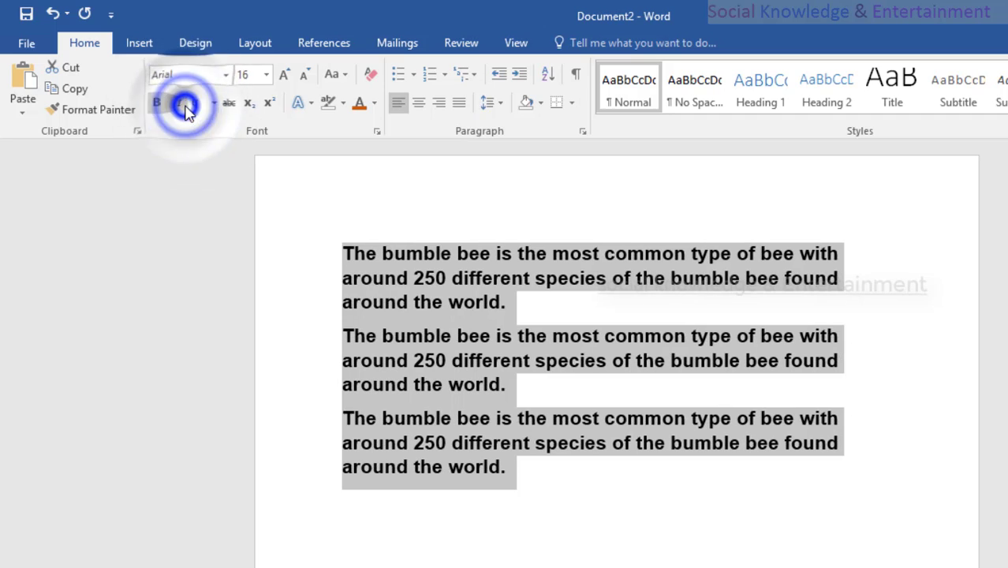
click(198, 104)
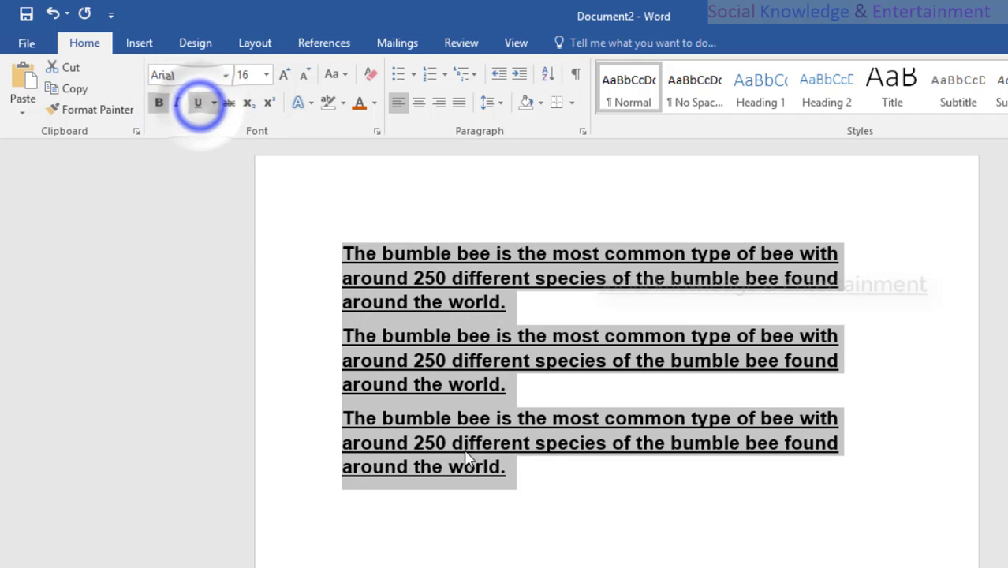
click(201, 107)
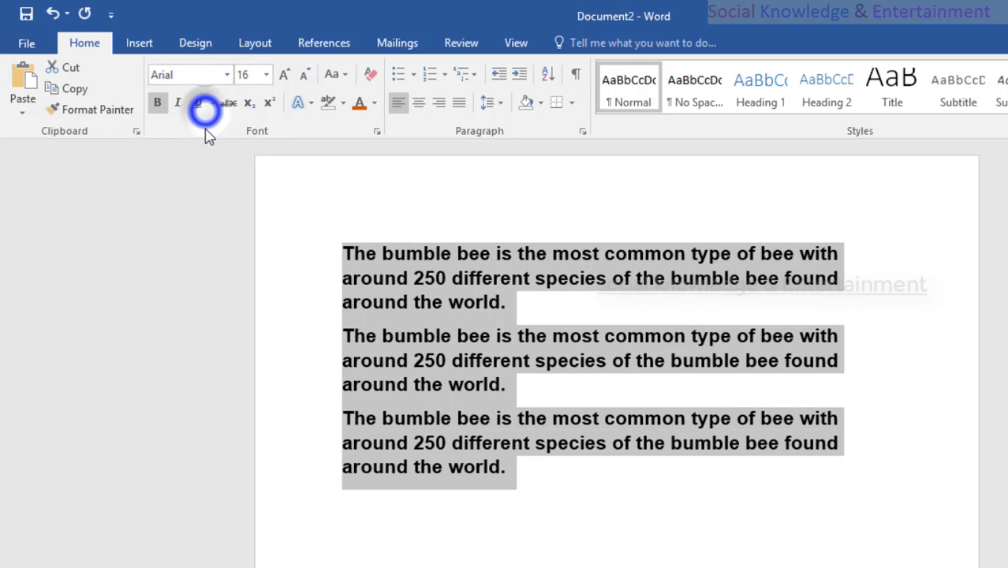
Try strikethrough on all three paragraphs, remove it again and clear the selection.
click(228, 103)
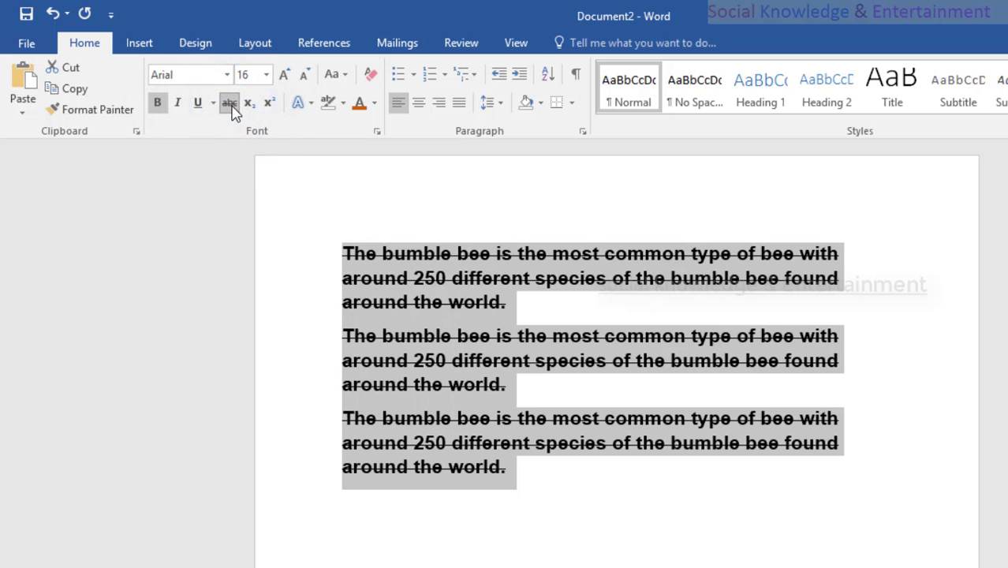
click(230, 105)
click(231, 105)
click(230, 106)
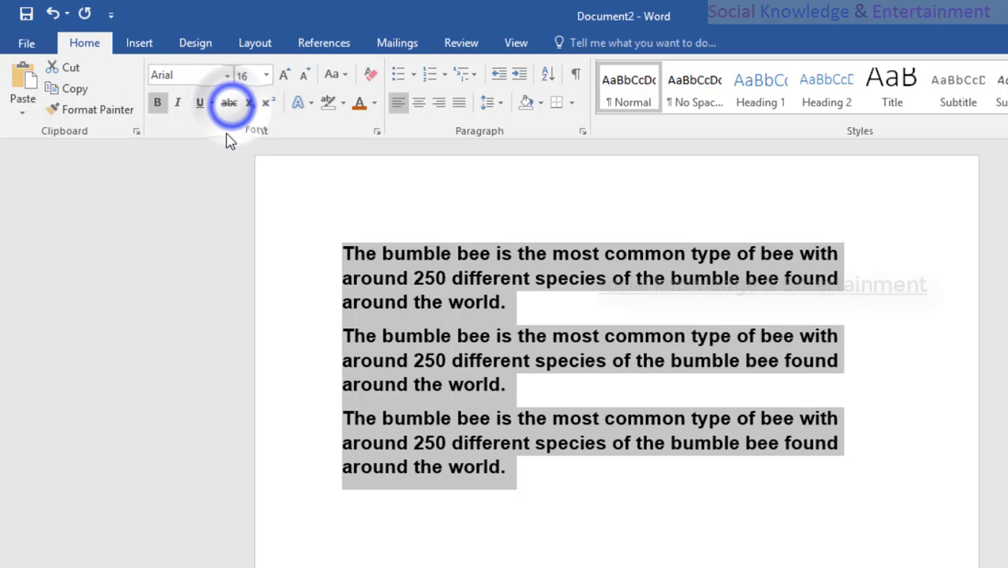
click(238, 215)
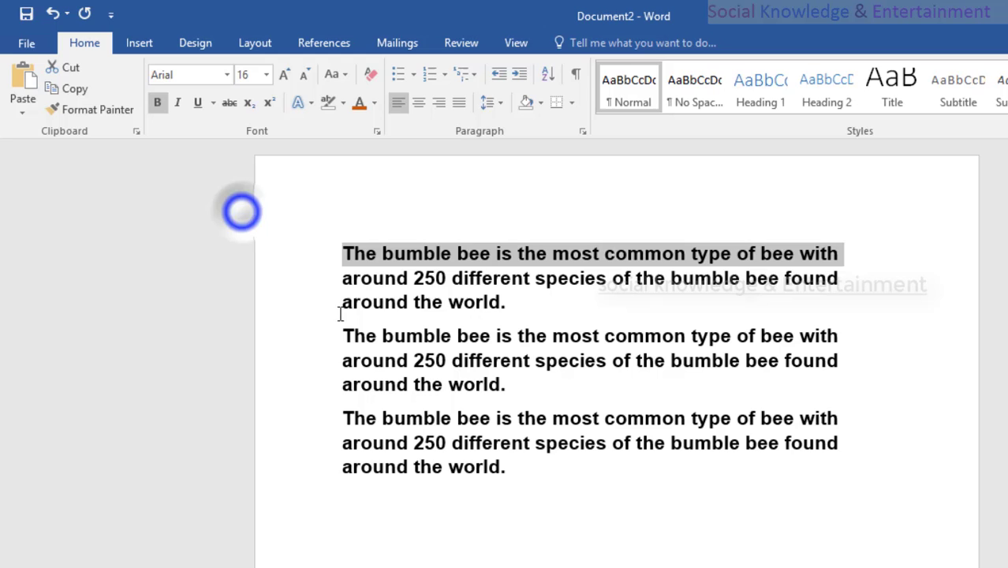
Try superscript and subscript on the number 250 in the first paragraph, returning it to normal text.
double_click(445, 279)
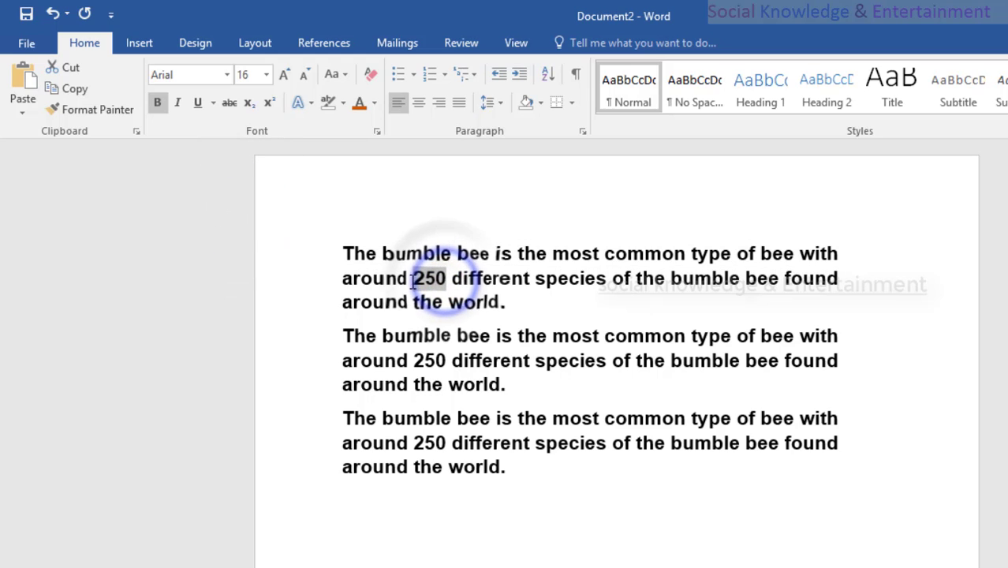
click(268, 105)
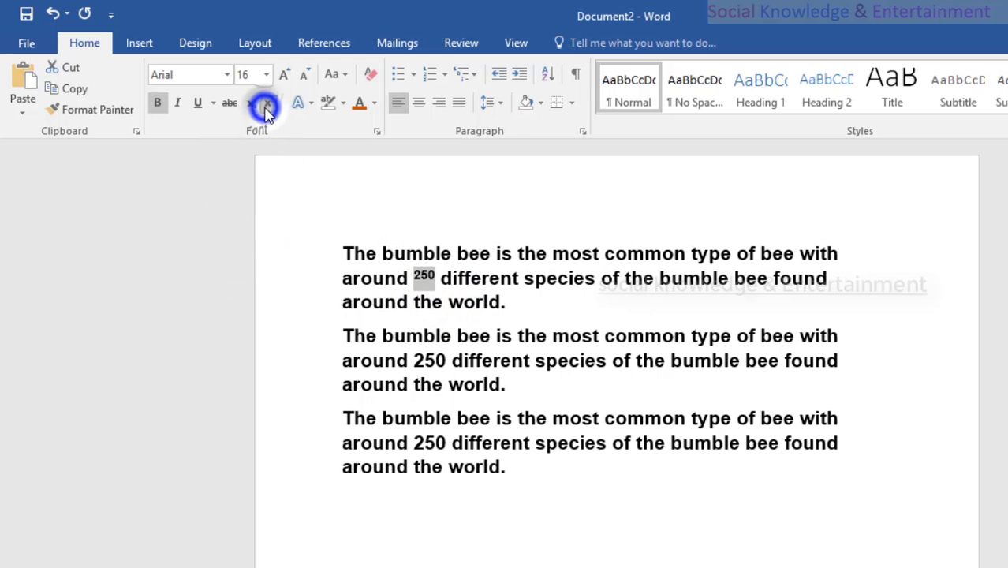
double_click(430, 276)
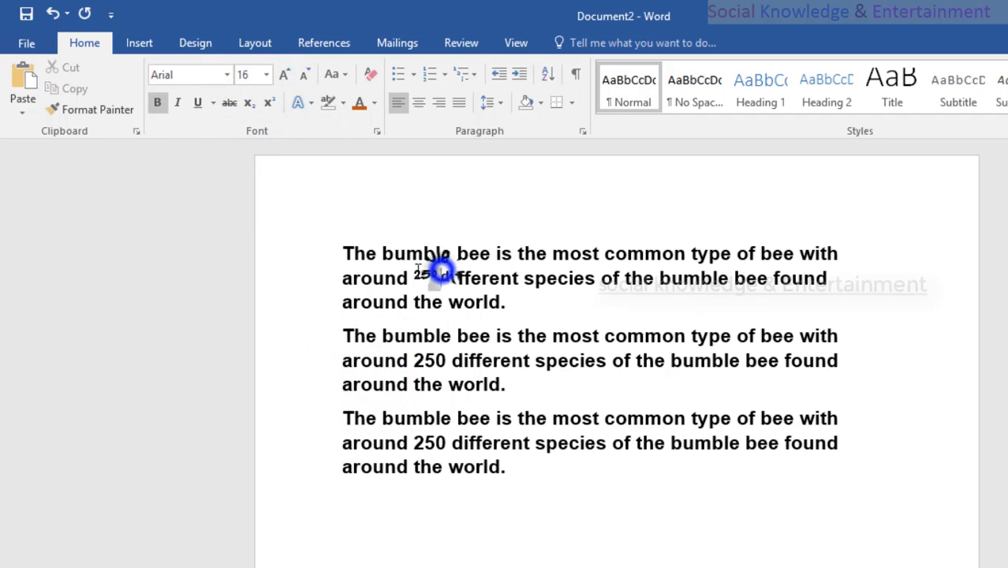
click(248, 105)
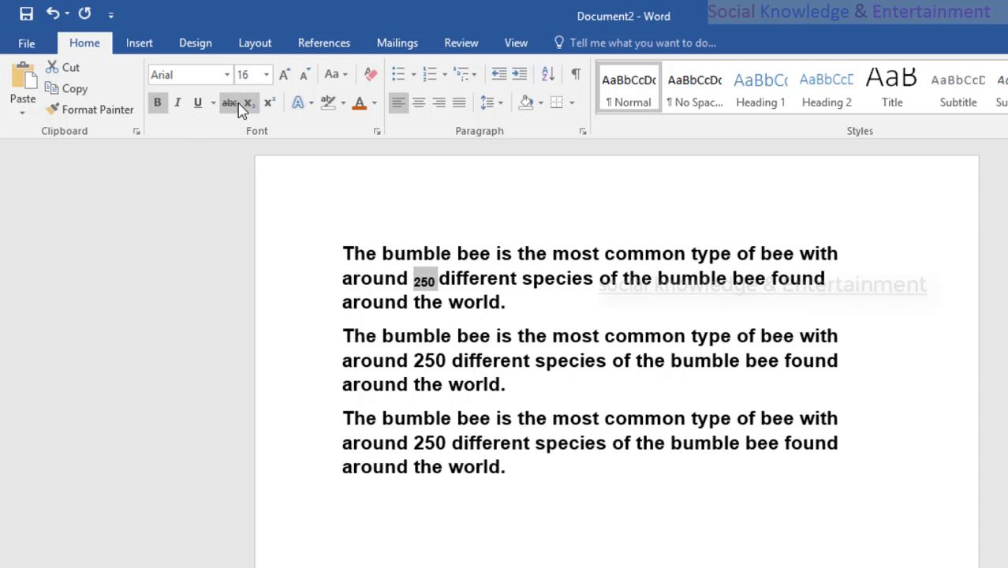
click(247, 102)
click(663, 315)
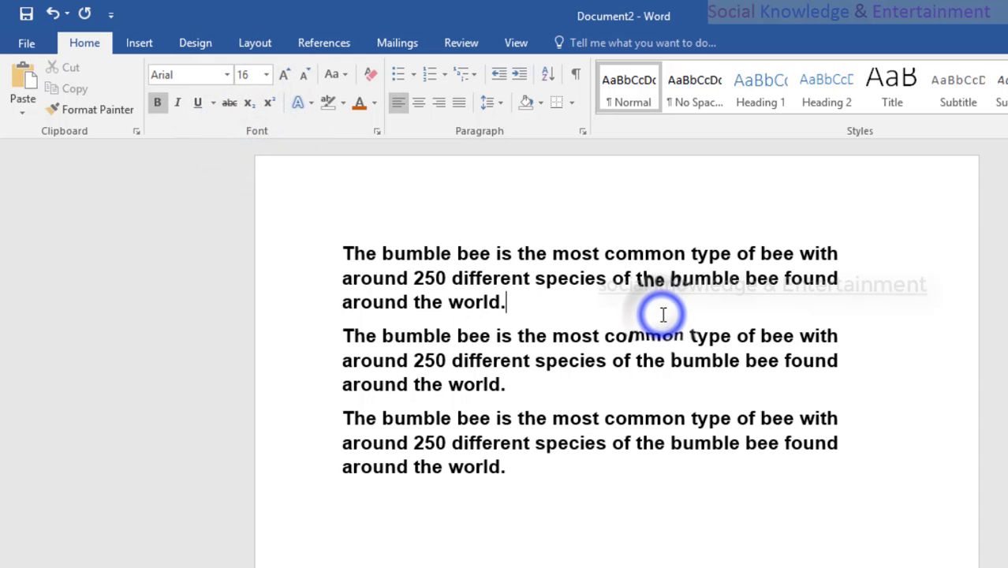
Show the available highlight colors for the first paragraph.
triple_click(576, 301)
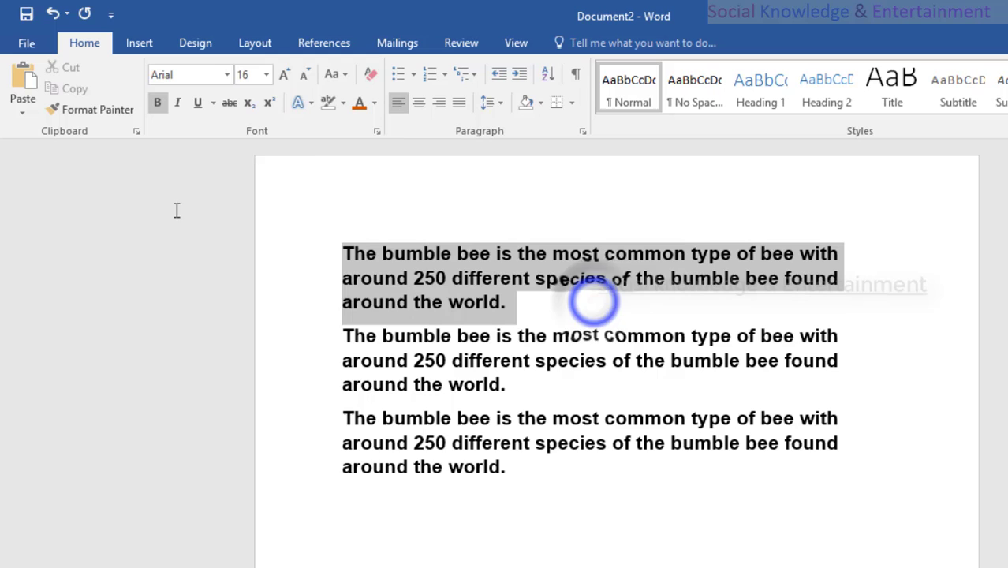
click(343, 109)
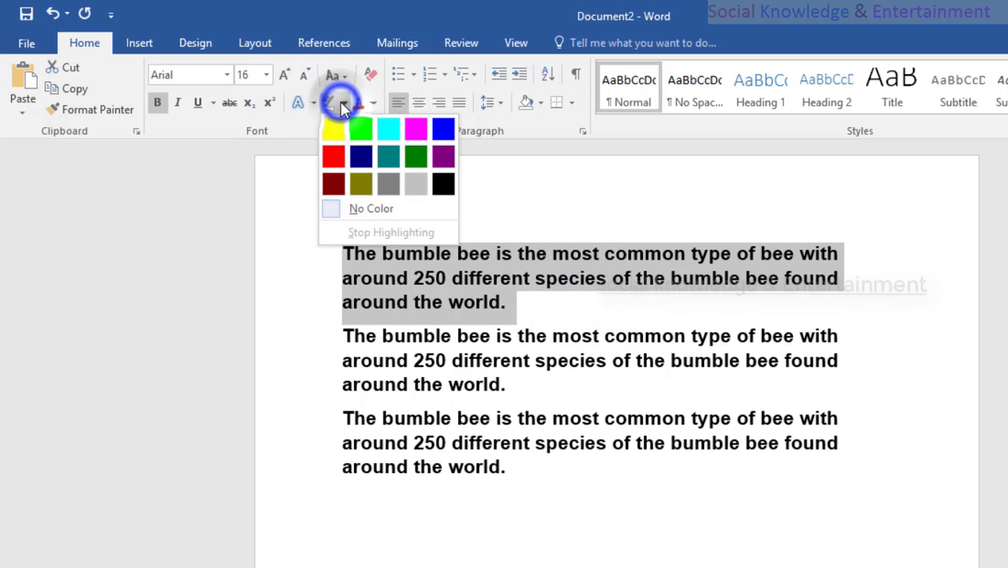
click(417, 187)
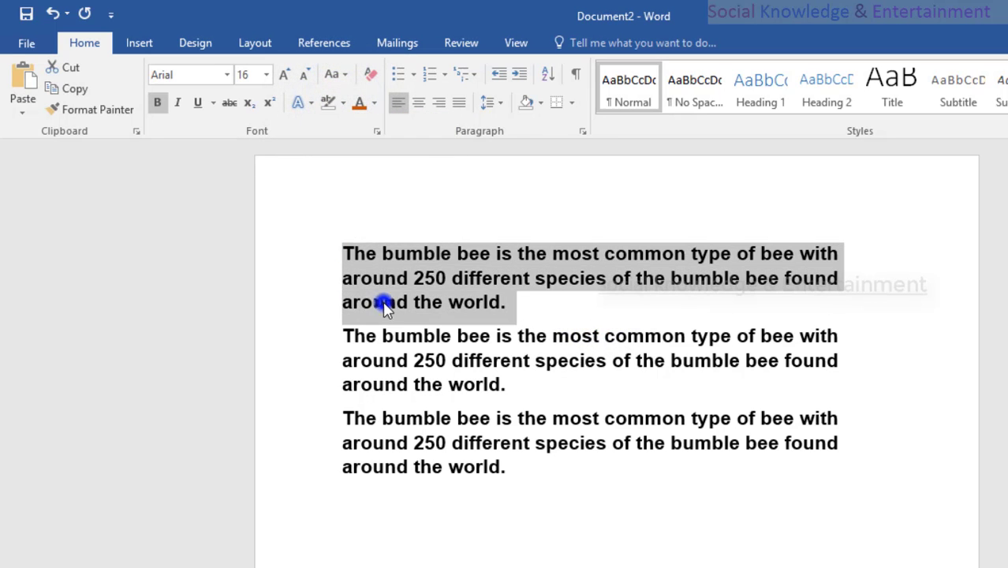
Preview outline and shadow effects on the first paragraph and apply the middle reflection from the first row of variations.
click(311, 104)
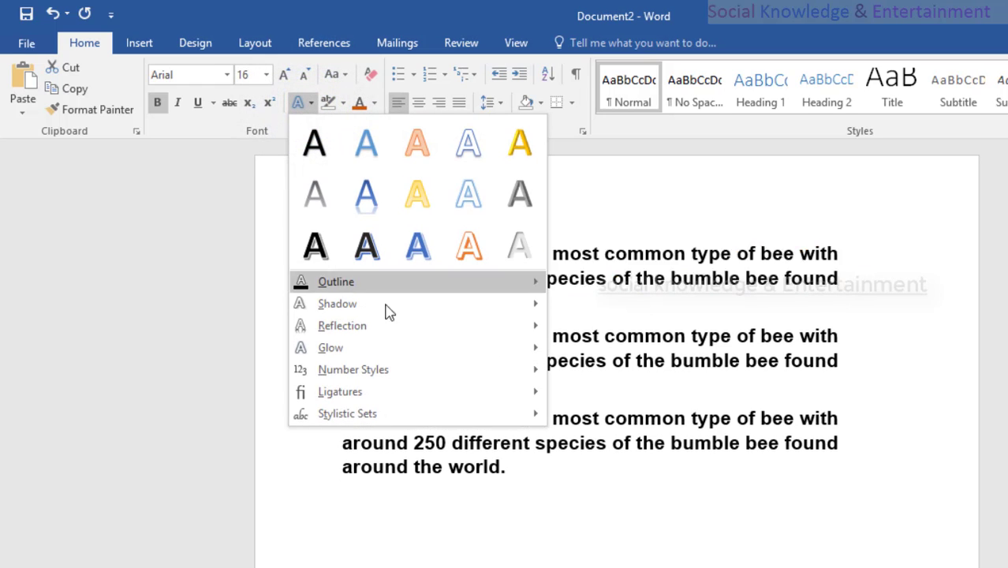
mouse_move(306, 283)
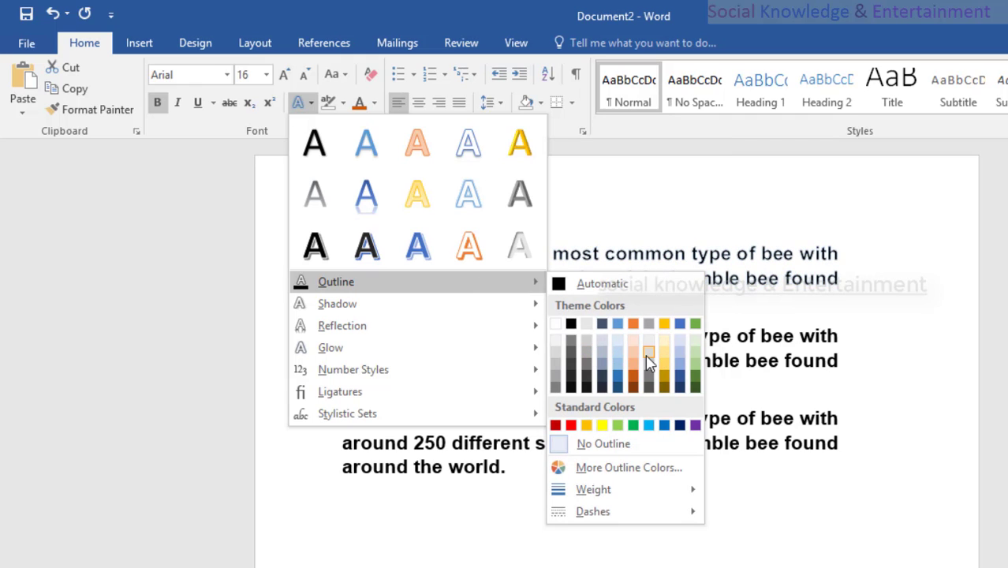
click(478, 303)
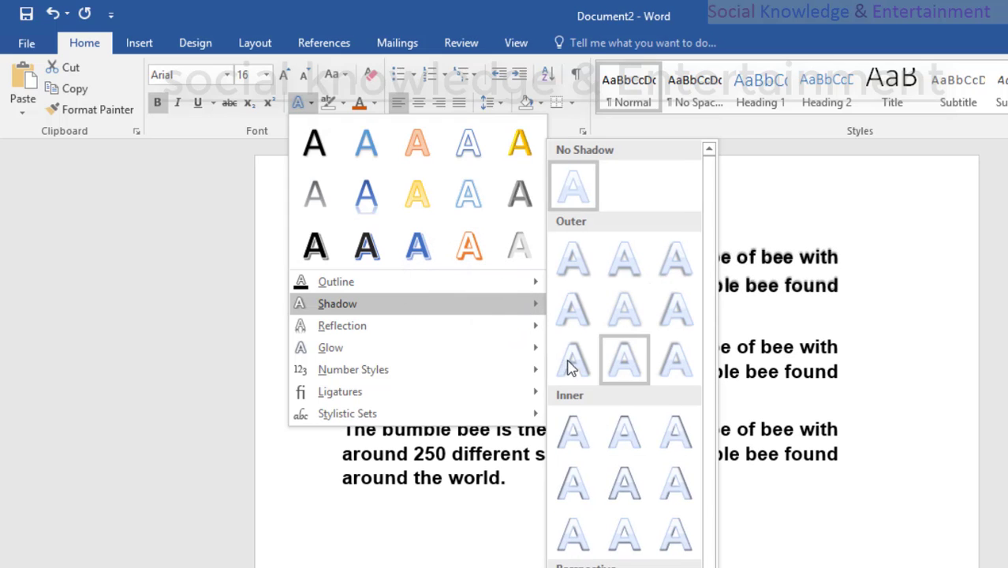
mouse_move(430, 328)
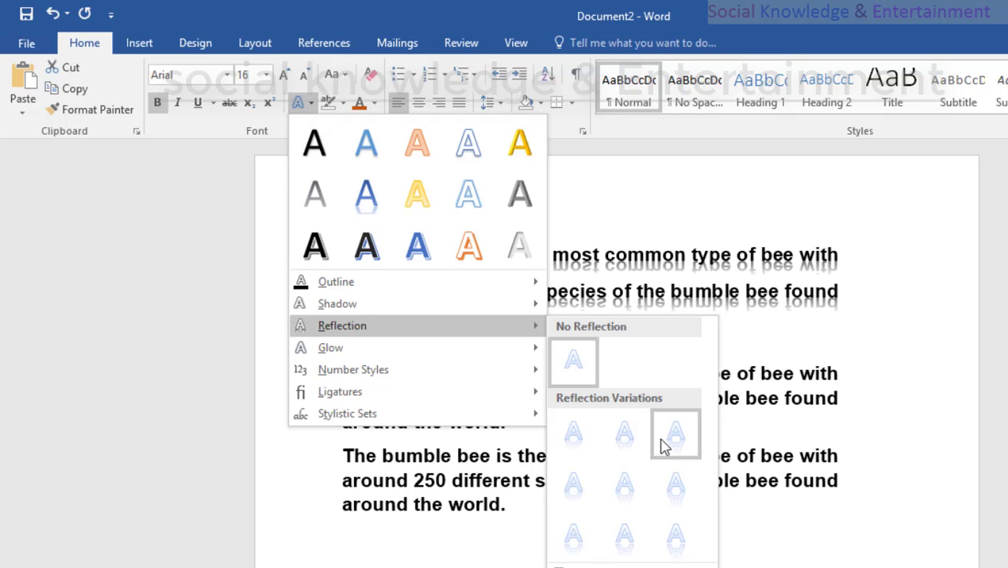
click(638, 438)
click(765, 333)
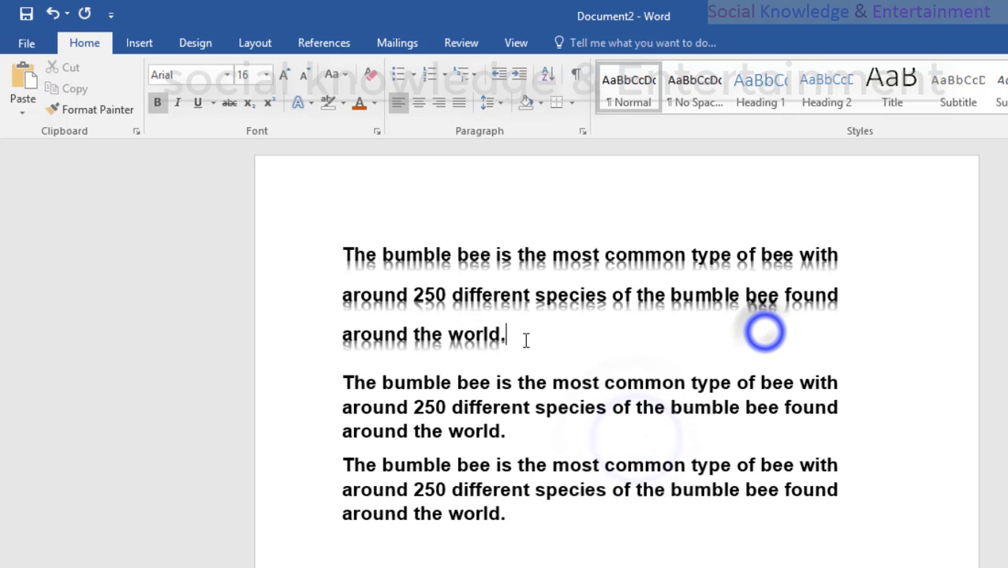
Preview the Fill - Black, Text 1, Shadow text effect on the first paragraph.
triple_click(558, 355)
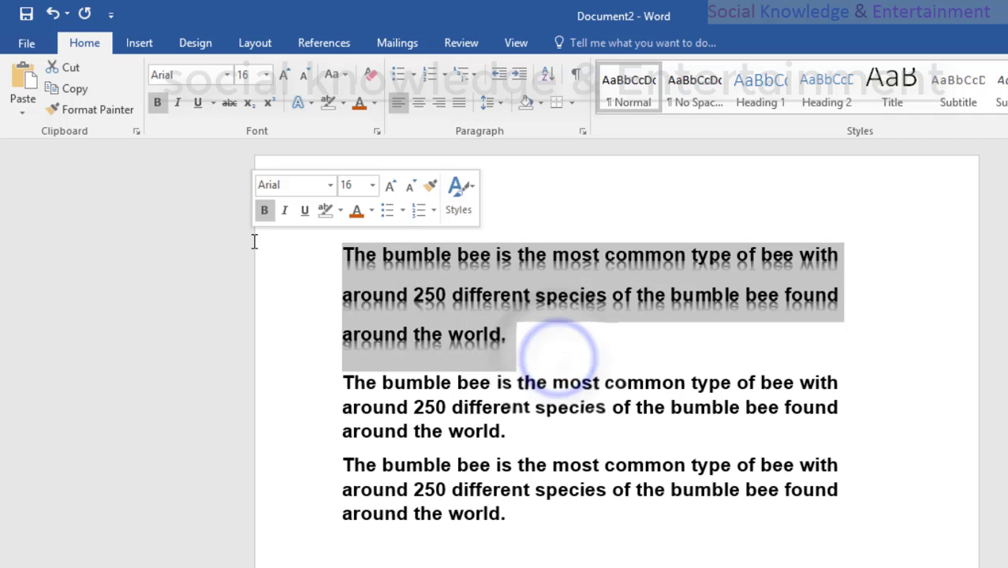
click(344, 102)
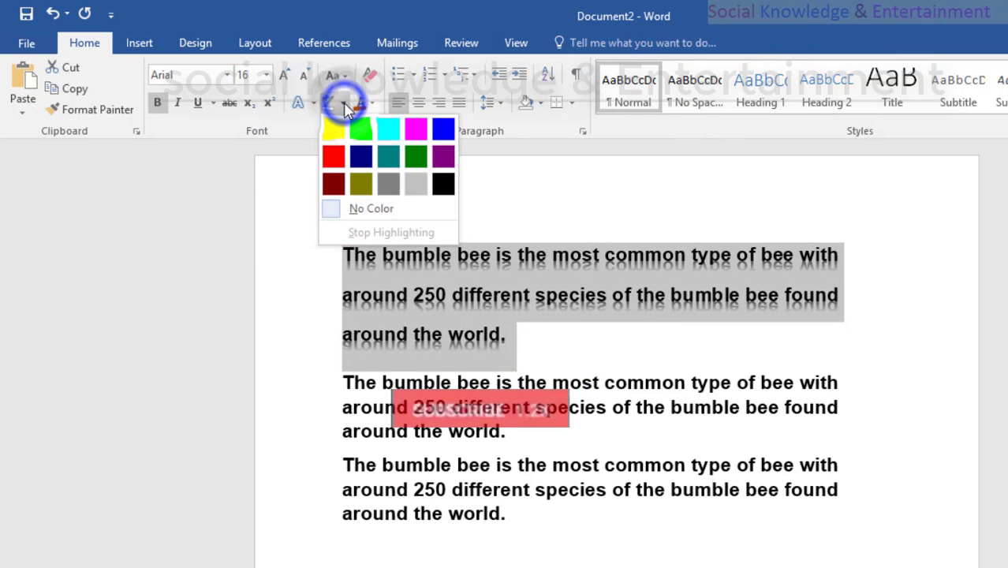
click(314, 104)
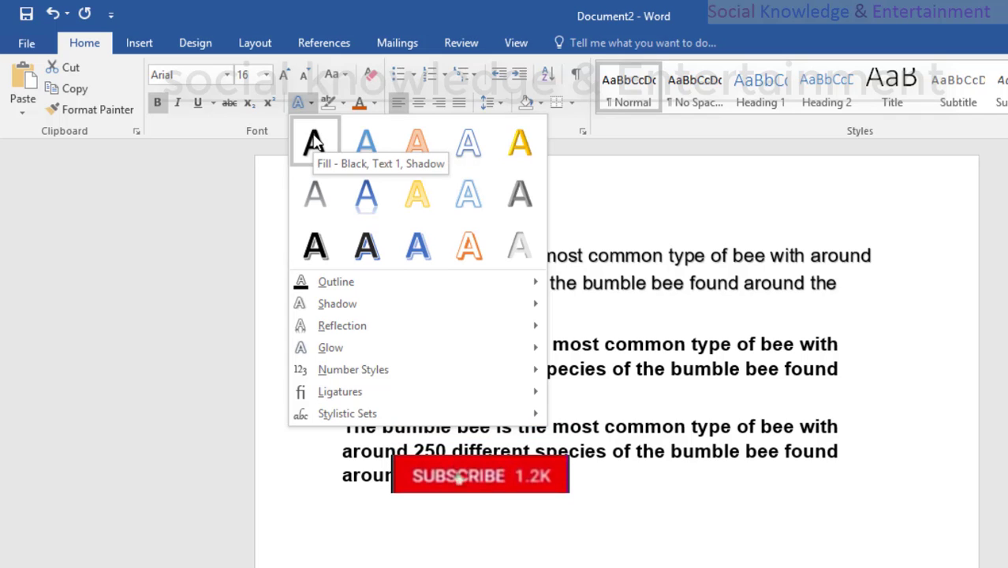
click(314, 142)
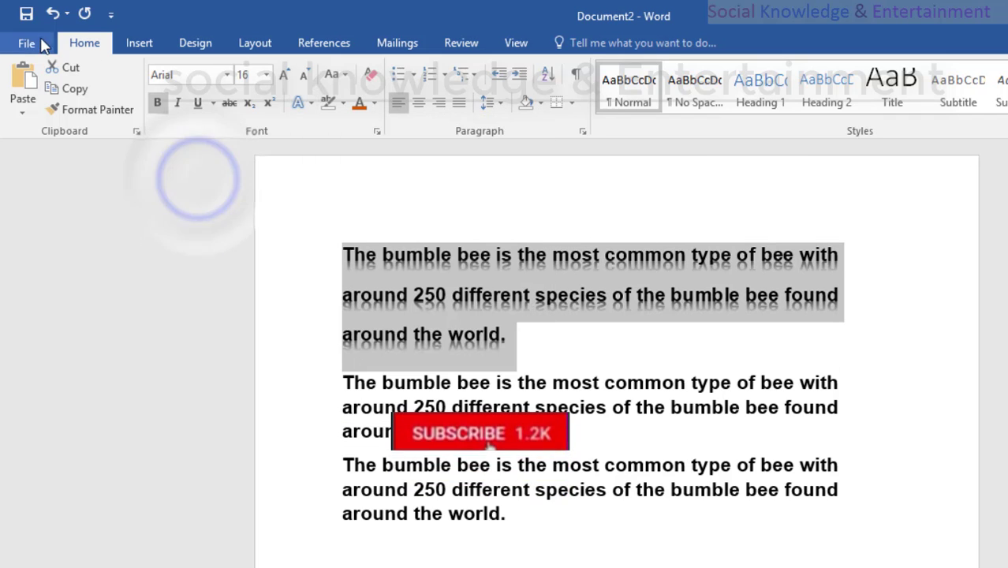
Undo the reflection effect on the first paragraph.
click(55, 18)
click(55, 18)
click(55, 18)
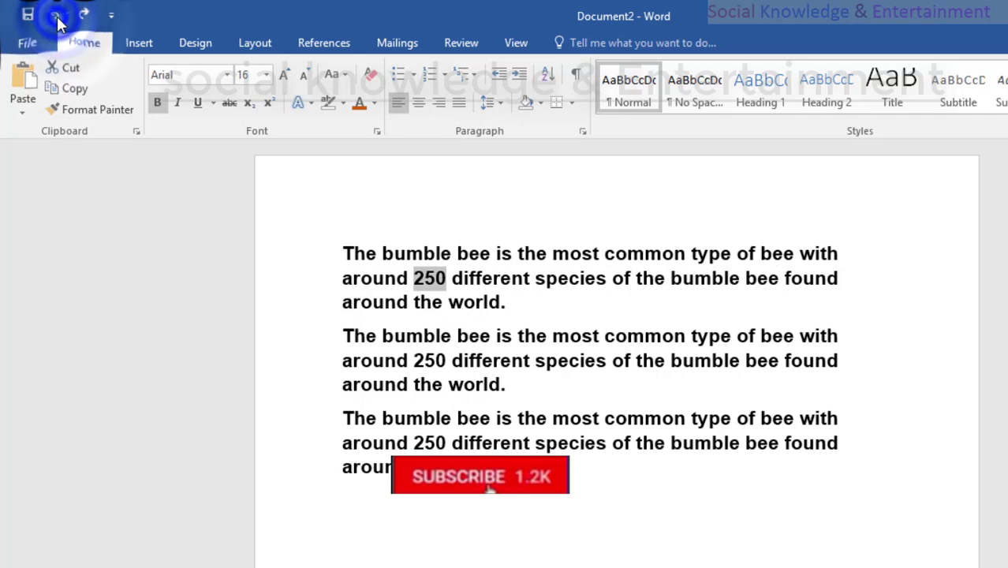
Undo the two most recent remaining formatting changes and deselect the bumble bee paragraphs.
click(55, 17)
click(55, 17)
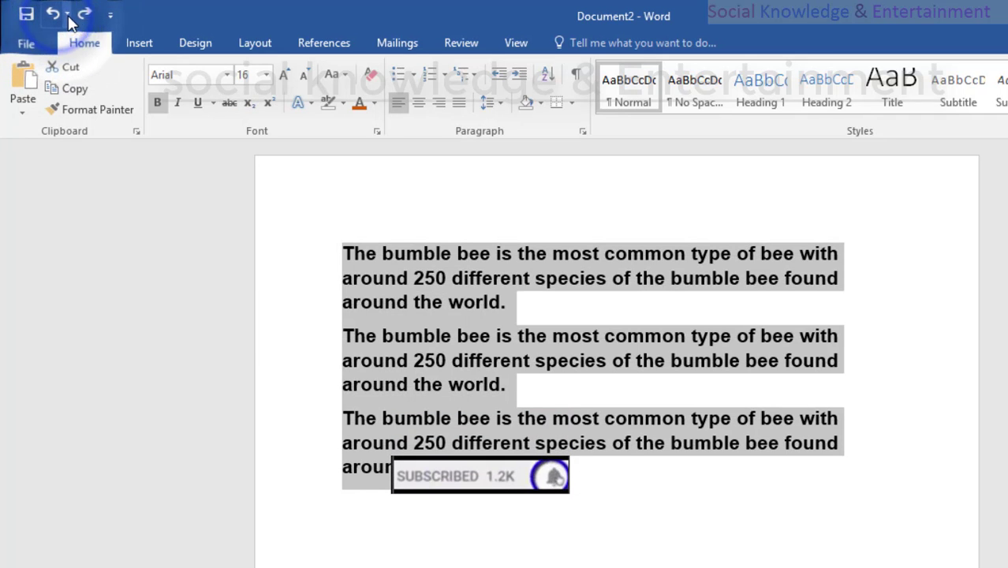
click(494, 256)
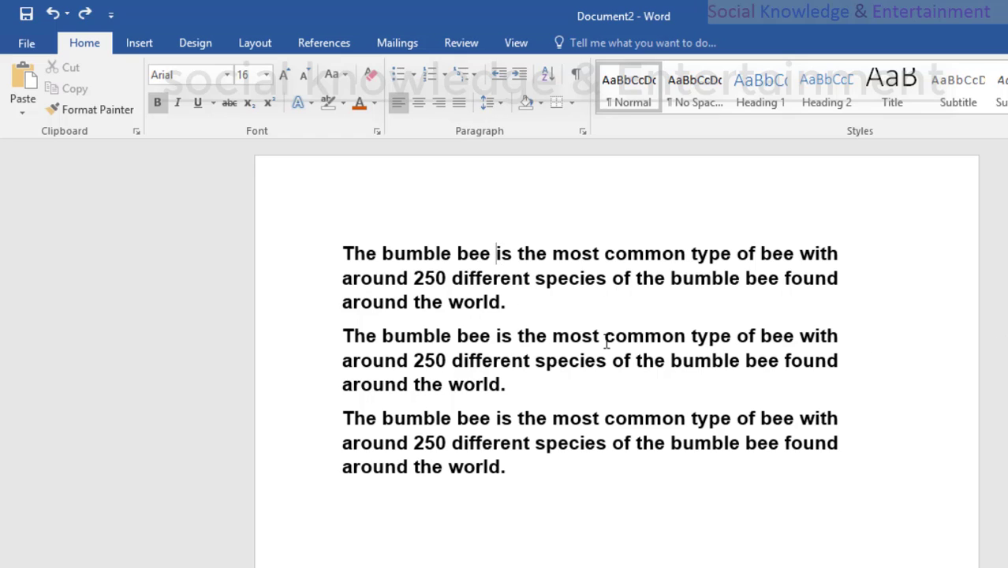
Start saving the document under a new name on this PC and browse for a folder.
click(26, 43)
click(37, 226)
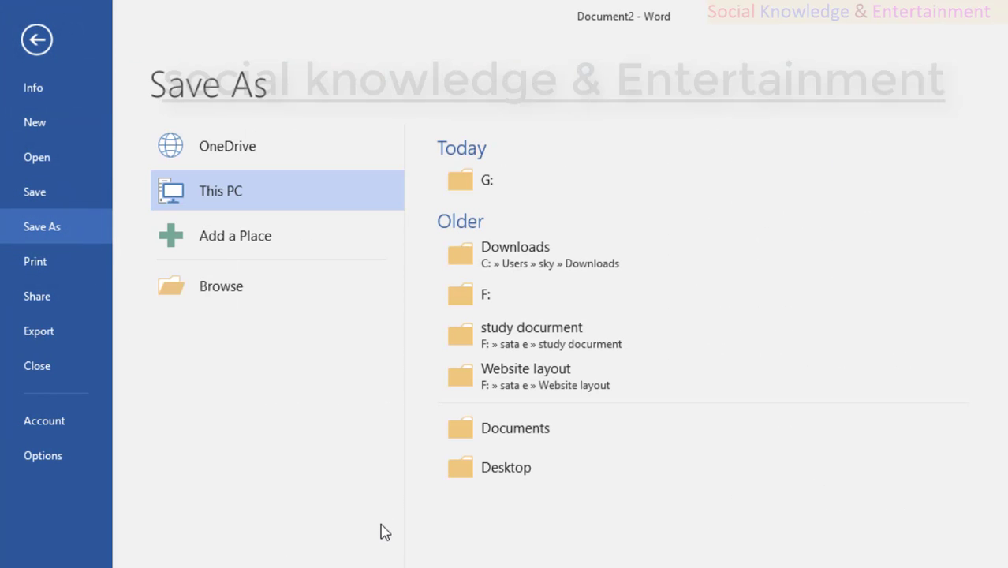
click(237, 304)
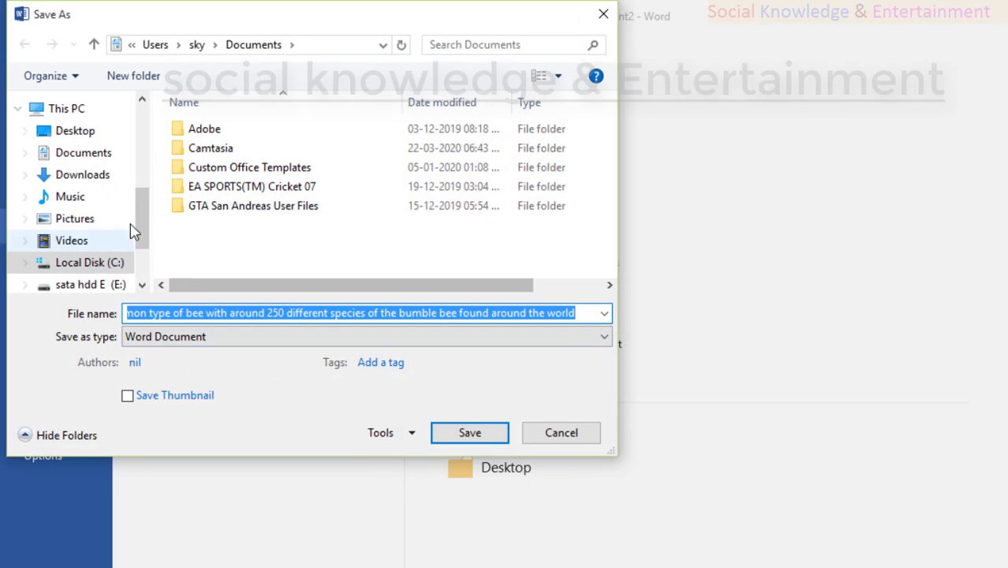
scroll(124, 198, down, 2)
drag(410, 22, 607, 74)
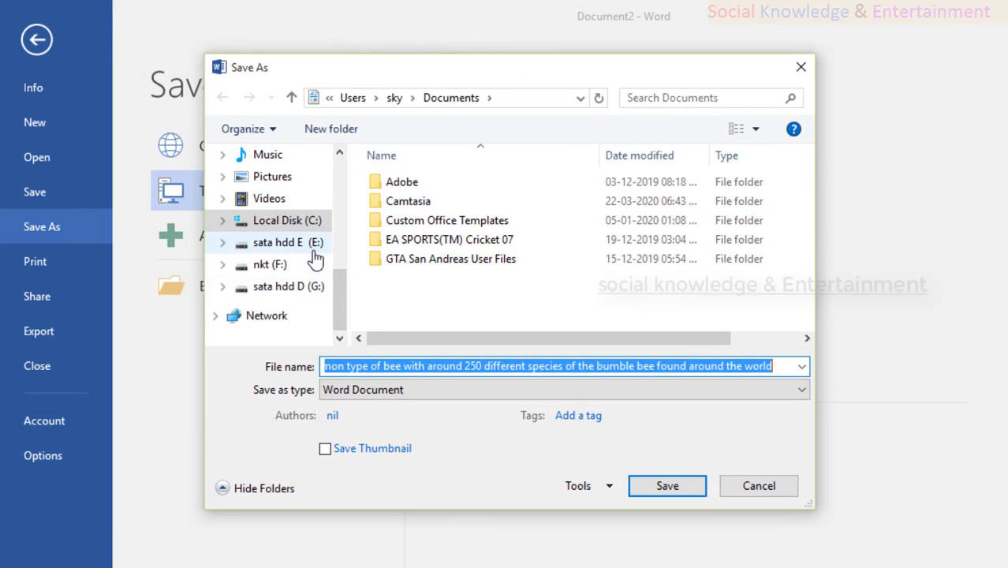
Choose the Desktop as the save location for the document.
scroll(315, 254, up, 4)
click(268, 268)
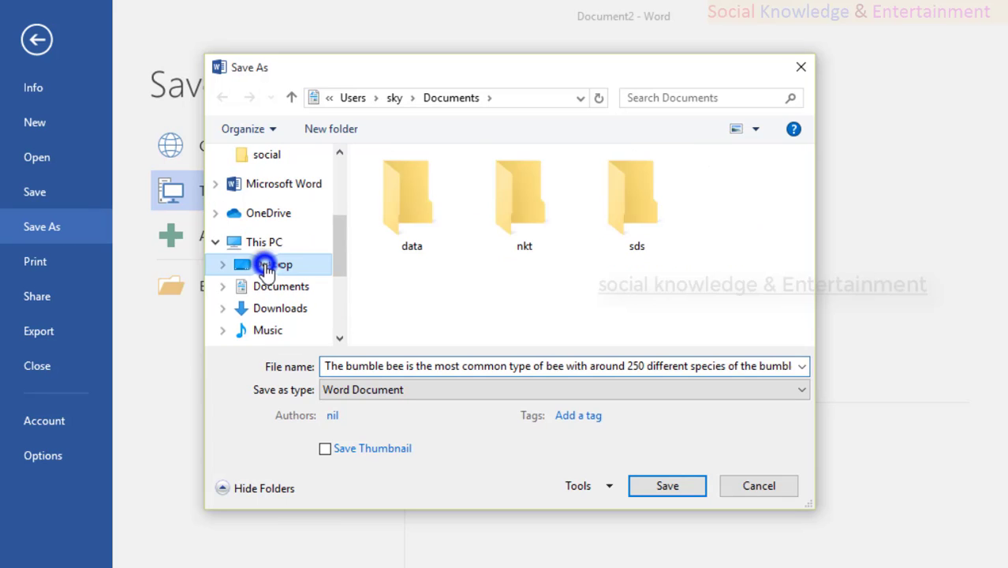
scroll(284, 237, down, 1)
click(282, 264)
scroll(268, 316, down, 2)
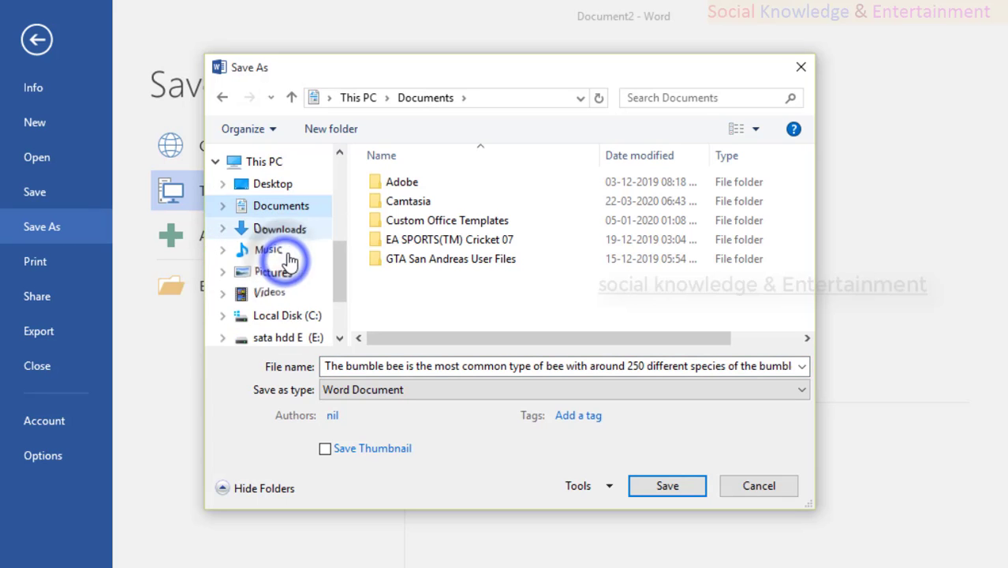
scroll(290, 291, up, 1)
scroll(288, 261, up, 1)
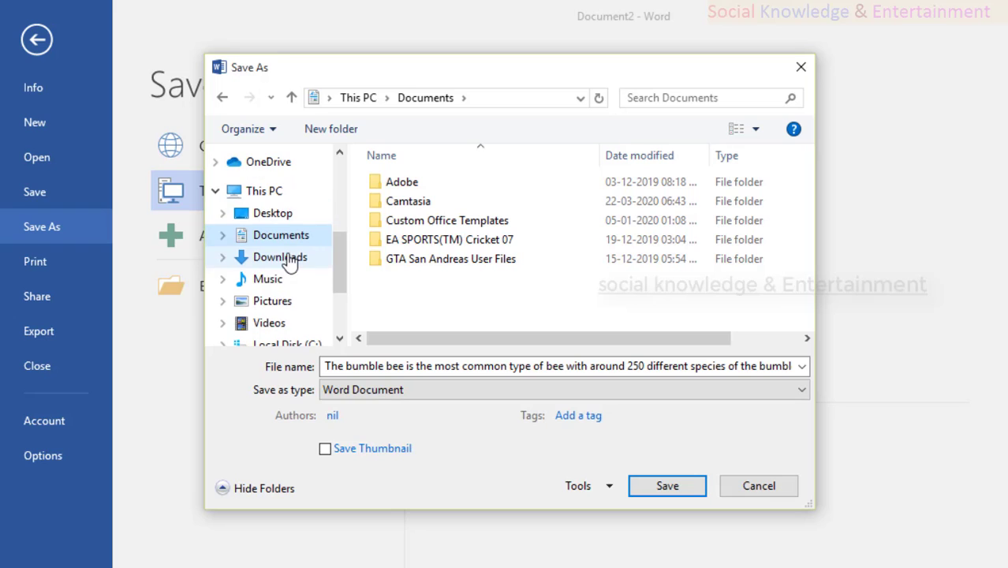
click(284, 213)
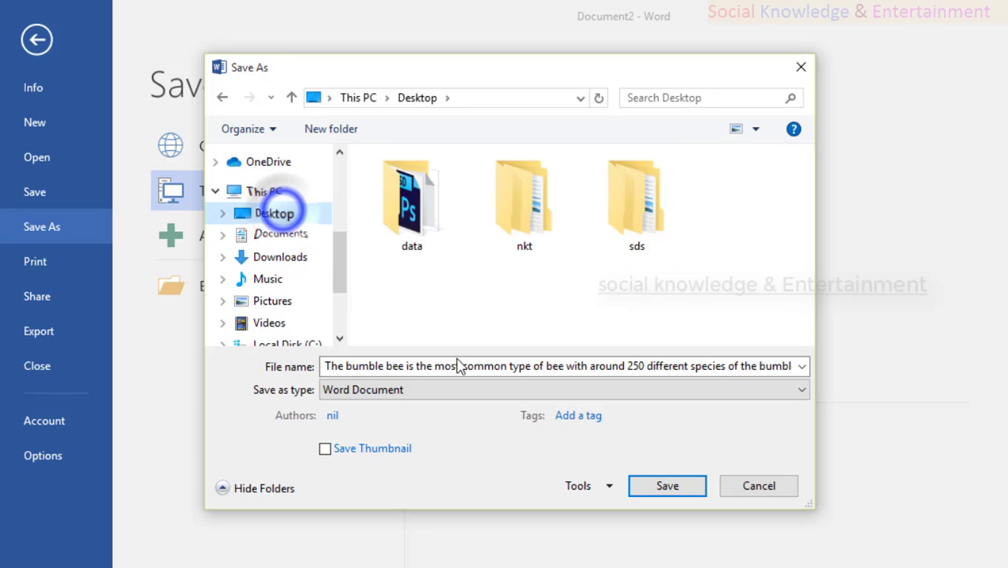
Replace the suggested file name with "my first file".
double_click(352, 366)
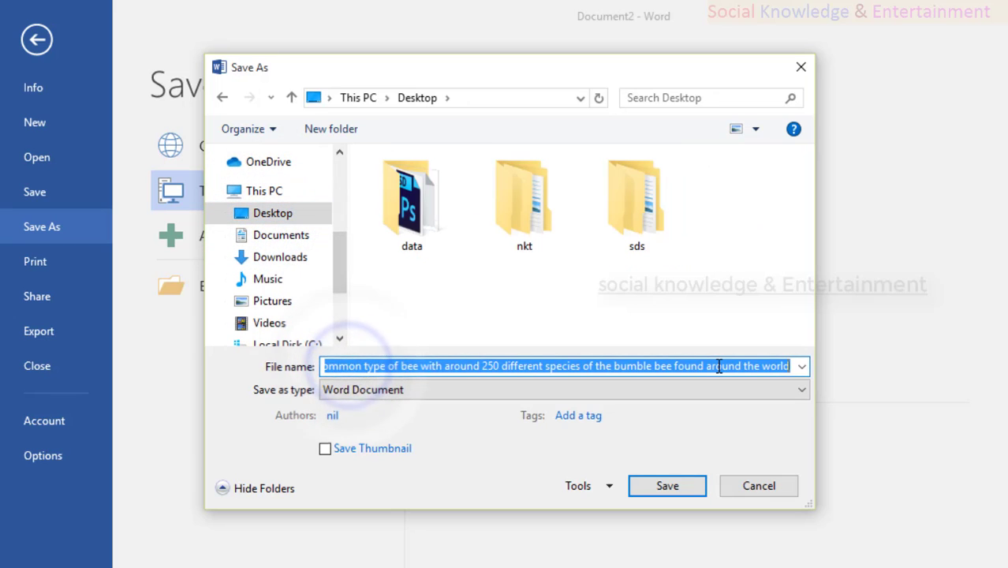
click(378, 364)
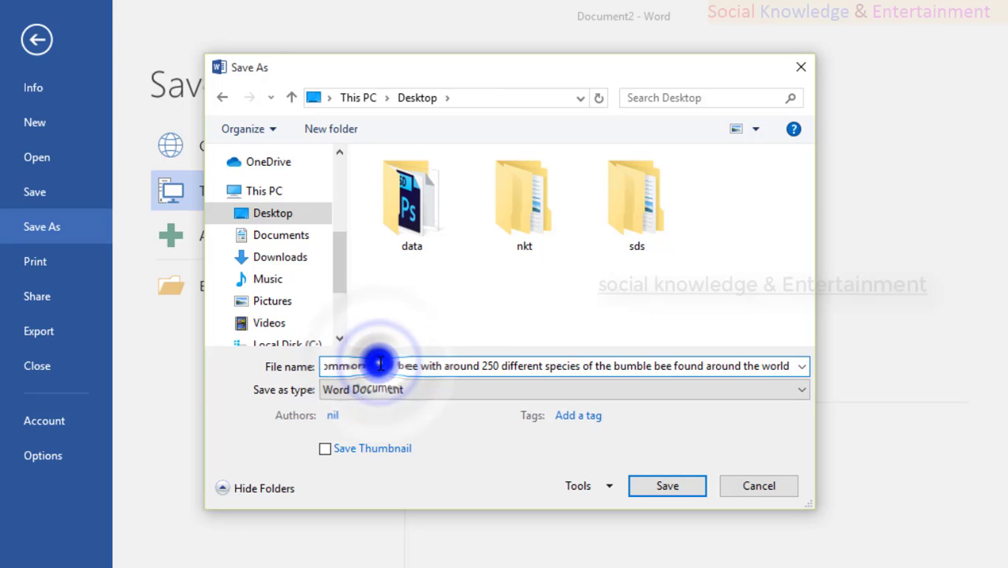
double_click(379, 364)
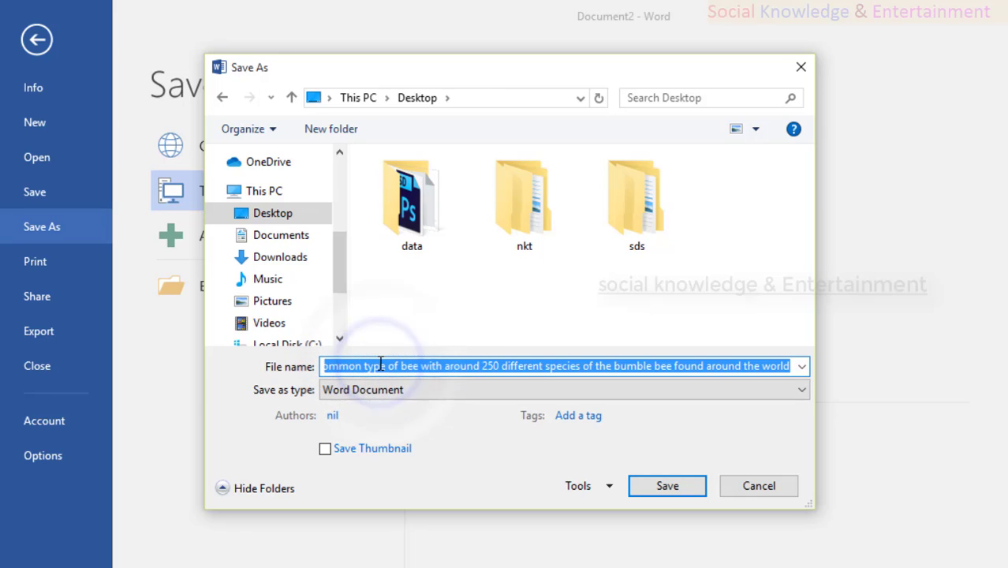
text(my first file)
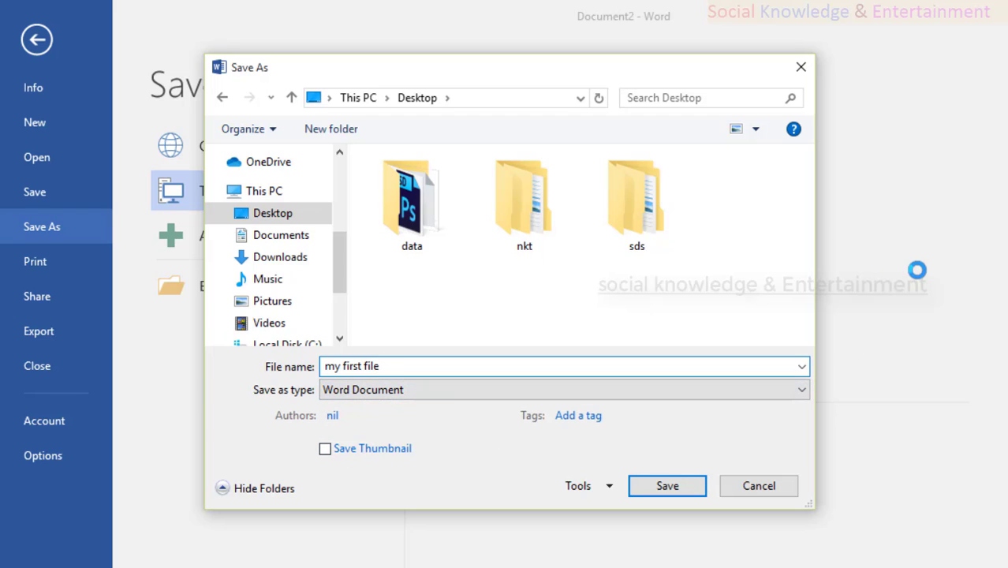
Look through alternative save locations, including the C:, E:, F: and G: drives, Music and the basic microsoft folder.
click(232, 84)
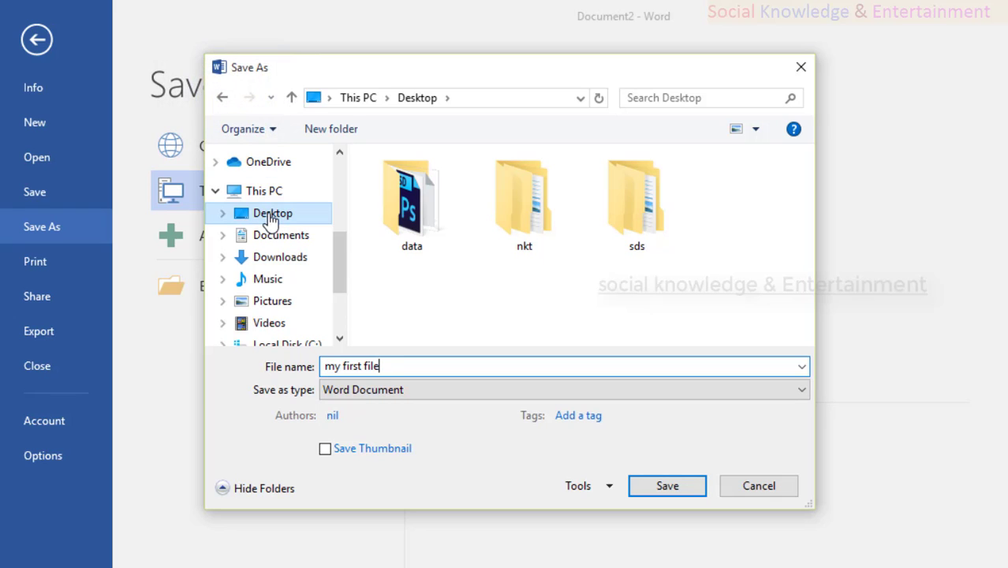
scroll(271, 222, down, 3)
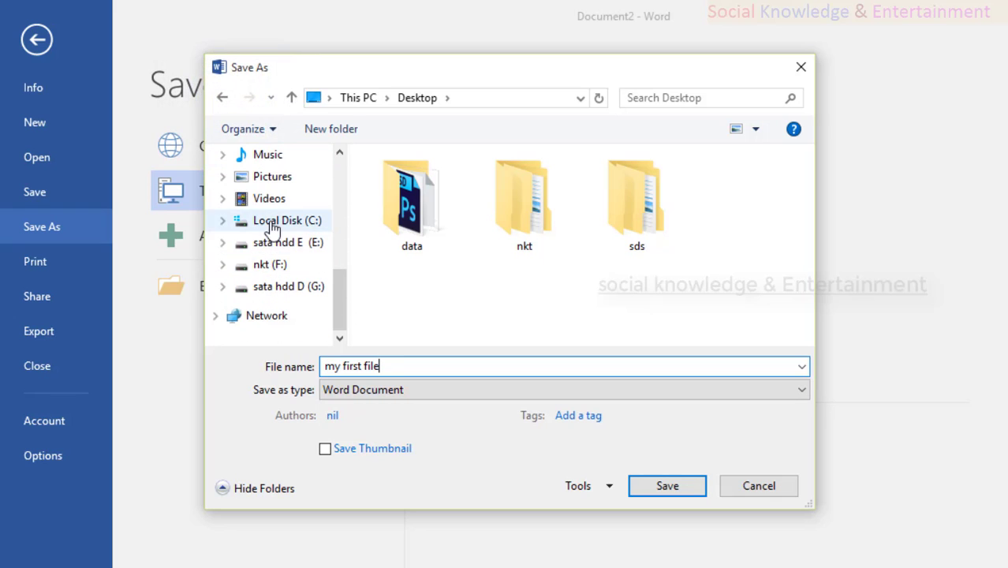
click(272, 224)
click(266, 242)
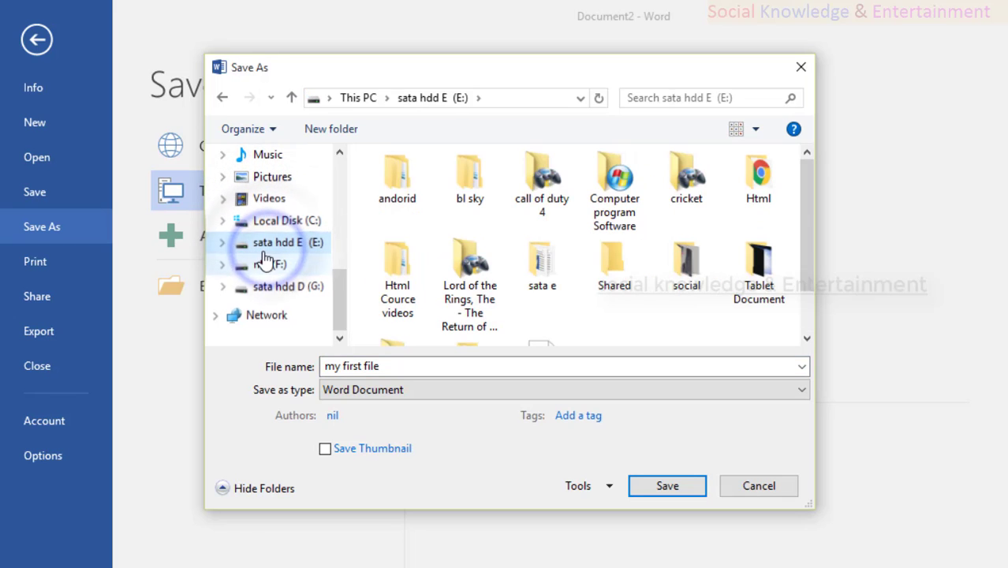
click(267, 264)
click(272, 286)
scroll(271, 257, up, 2)
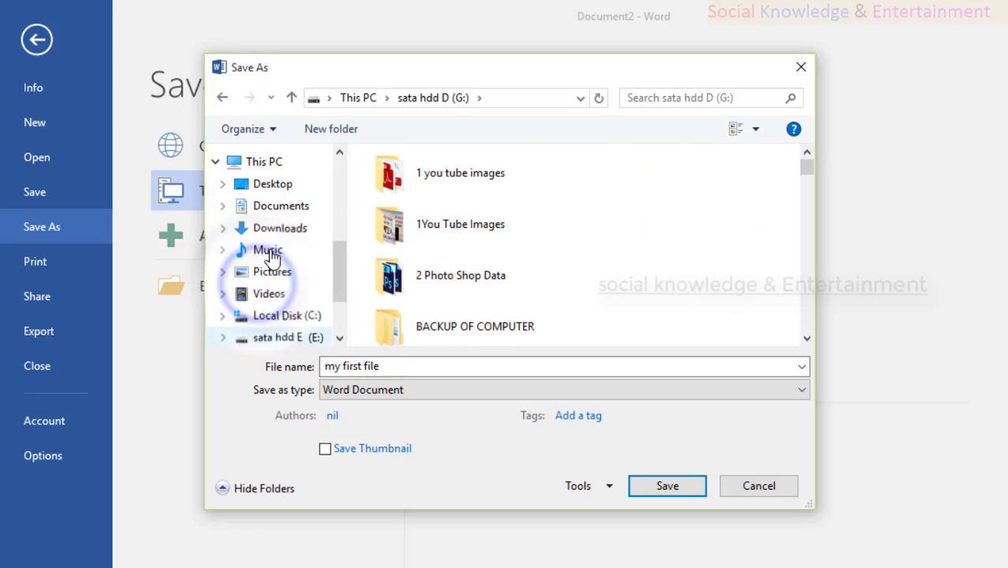
click(269, 254)
scroll(268, 229, up, 3)
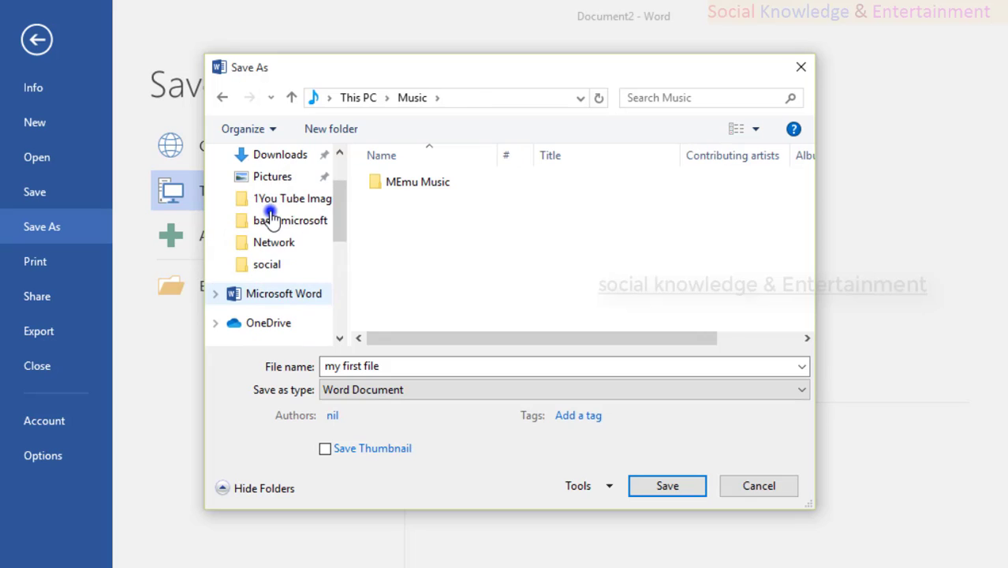
click(269, 220)
scroll(264, 248, down, 3)
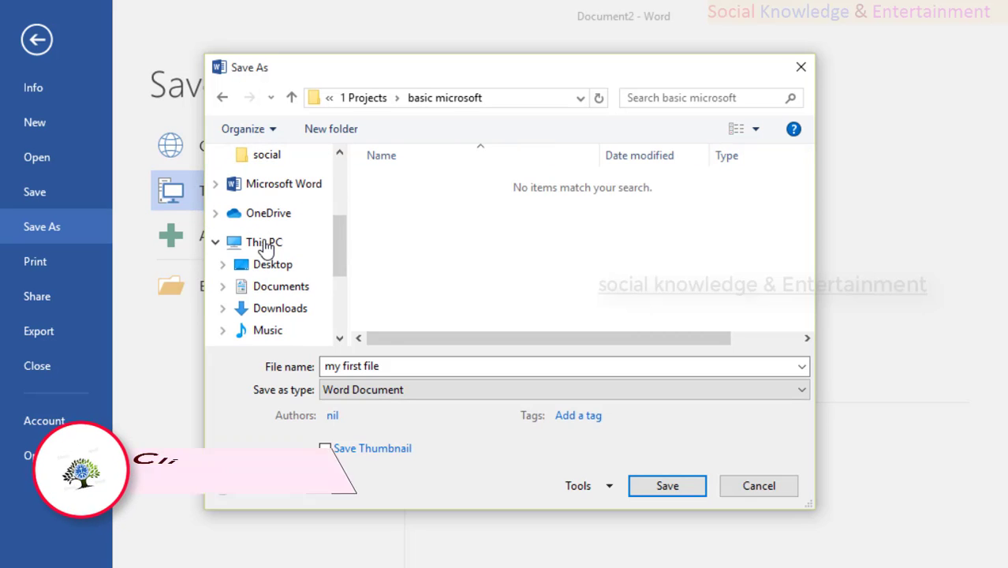
Save "my first file" to the Desktop as a Word Document.
click(267, 265)
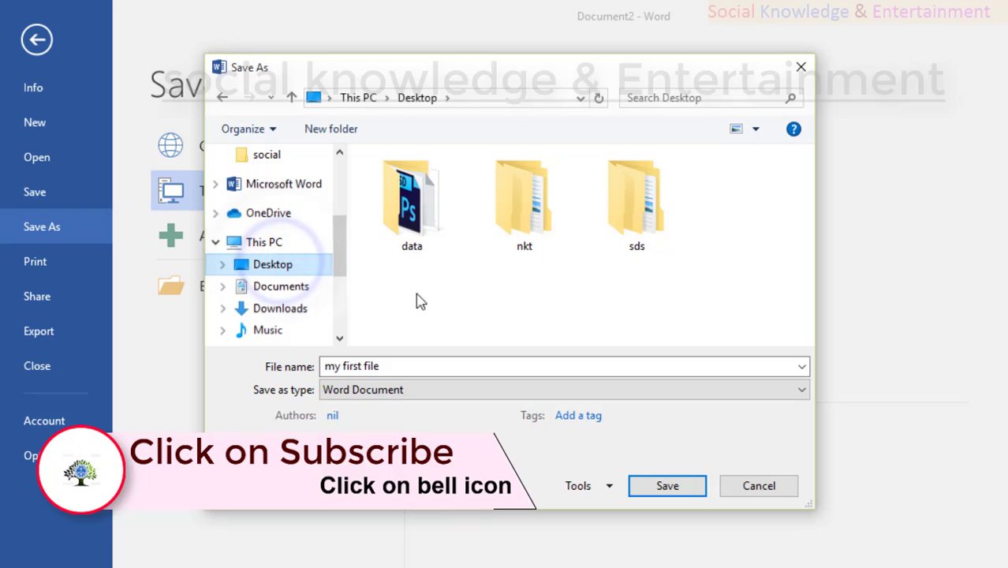
click(665, 486)
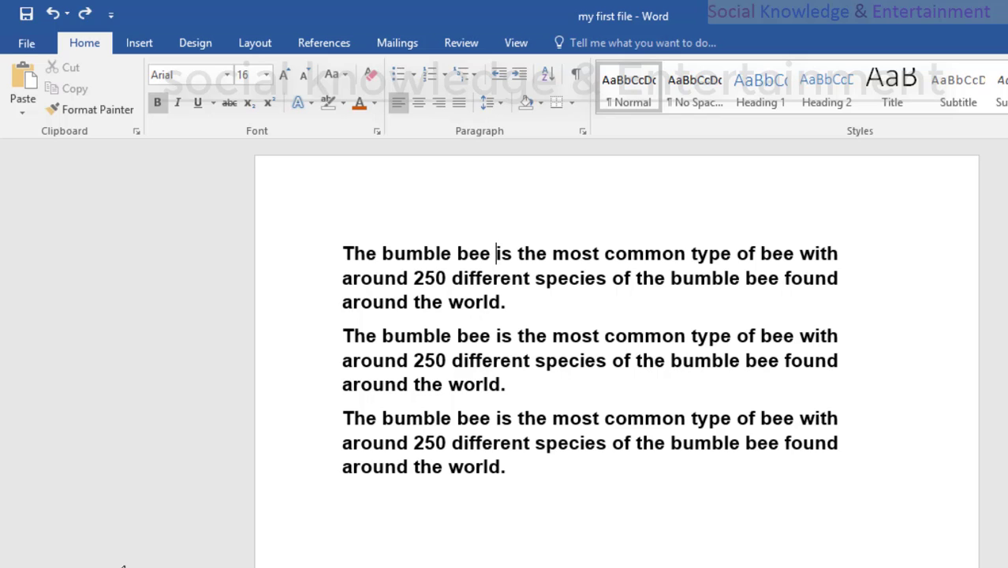
Select all three bumble bee paragraphs, reduce the selection to the first line, and look over the page.
drag(566, 479, 343, 251)
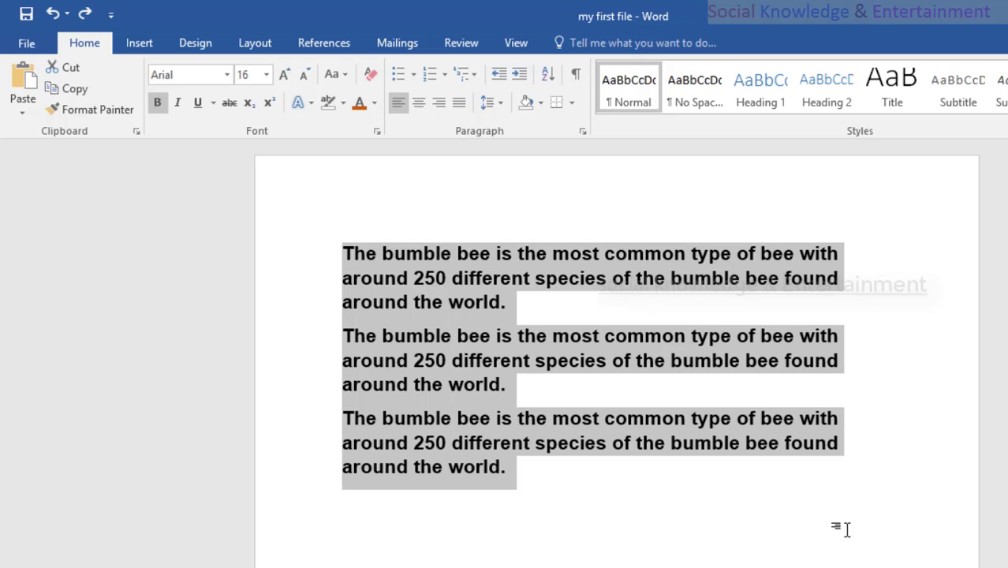
click(315, 213)
scroll(547, 290, down, 6)
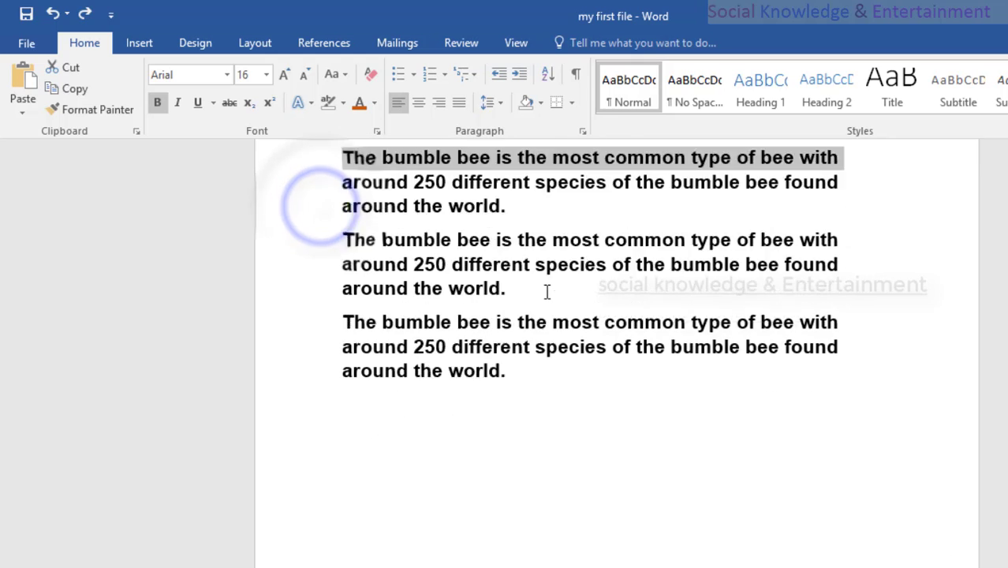
scroll(547, 292, up, 4)
scroll(548, 292, down, 4)
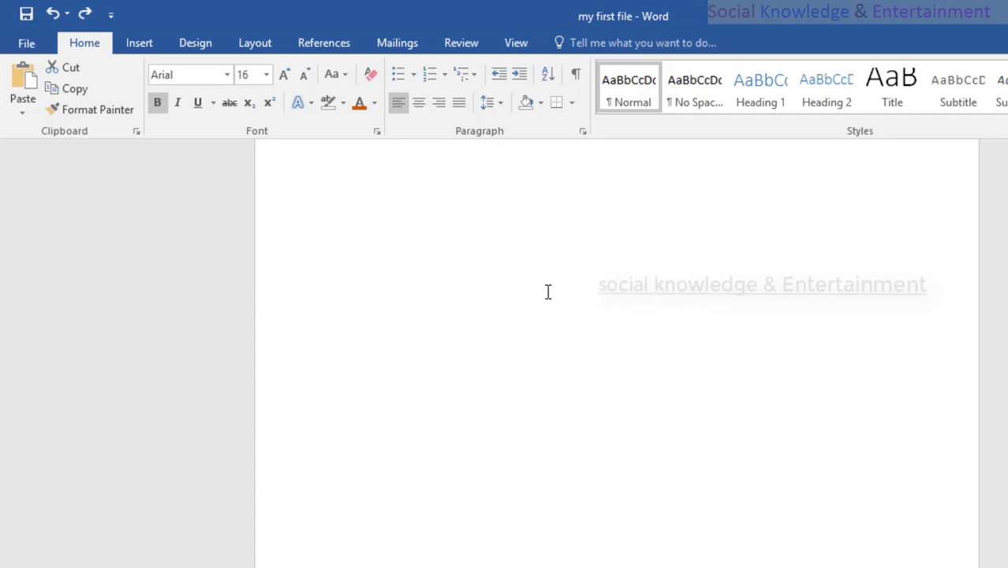
scroll(547, 291, up, 4)
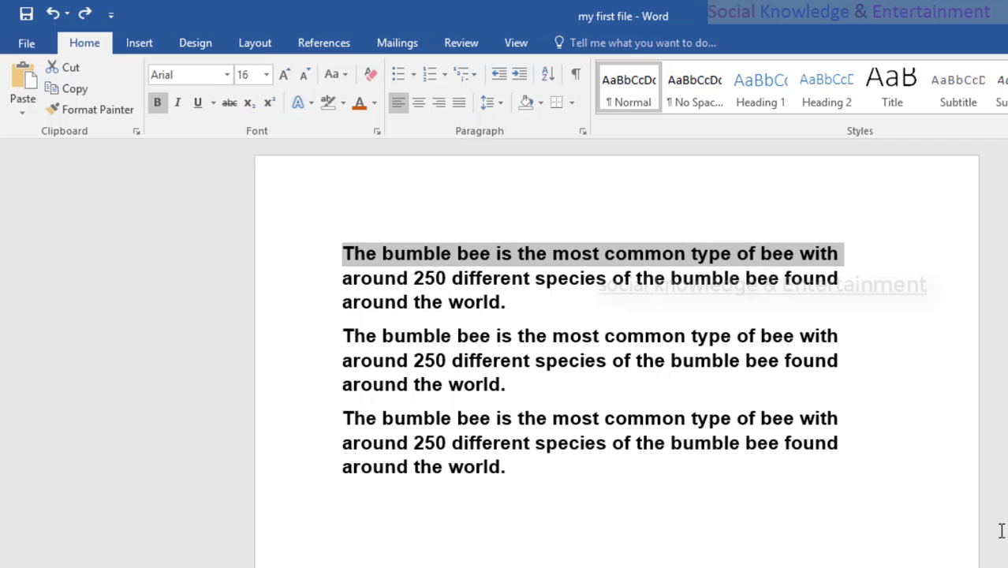
Examine the page at larger and smaller zoom levels and place the cursor in the third paragraph.
scroll(547, 292, down, 1)
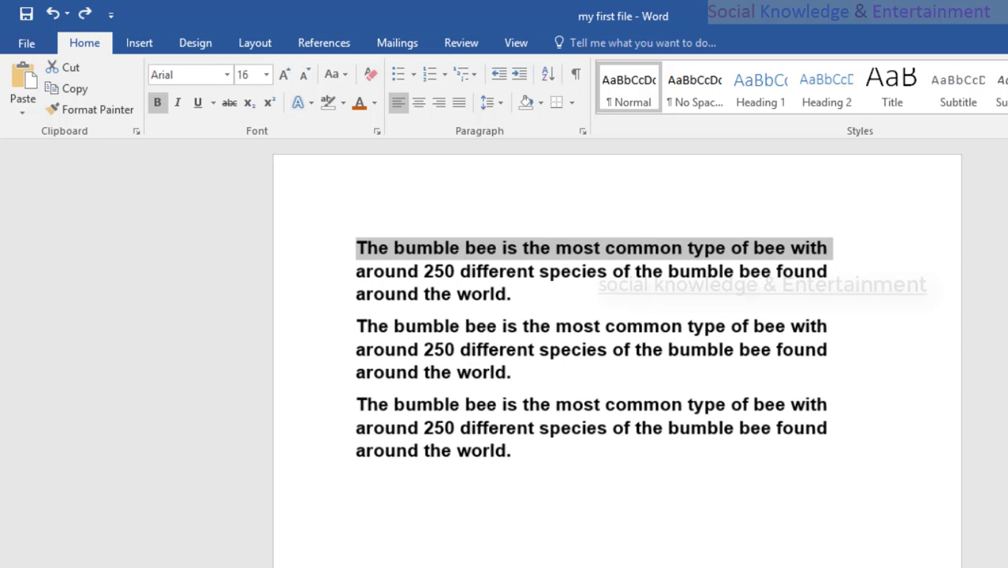
scroll(548, 292, up, 4)
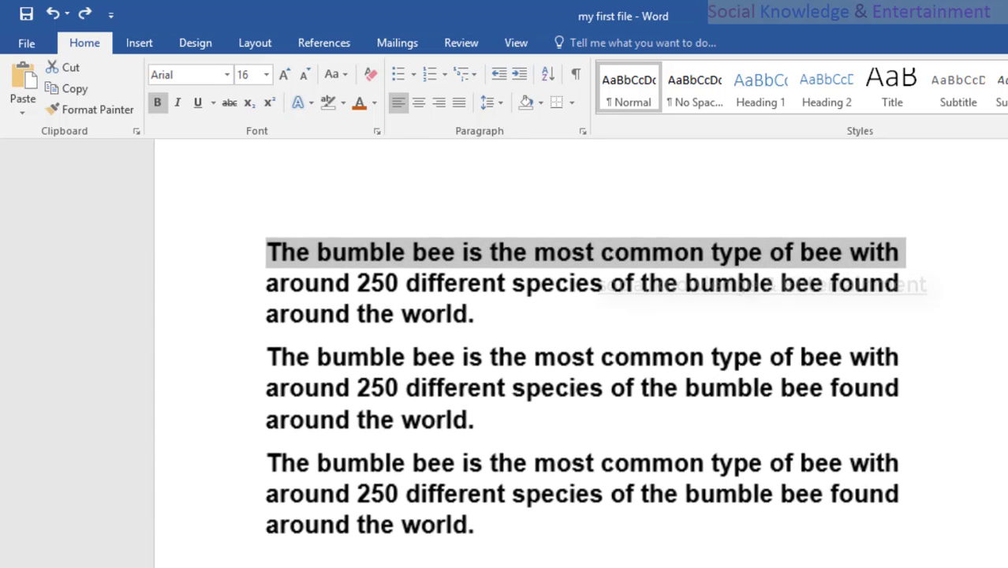
scroll(548, 292, down, 4)
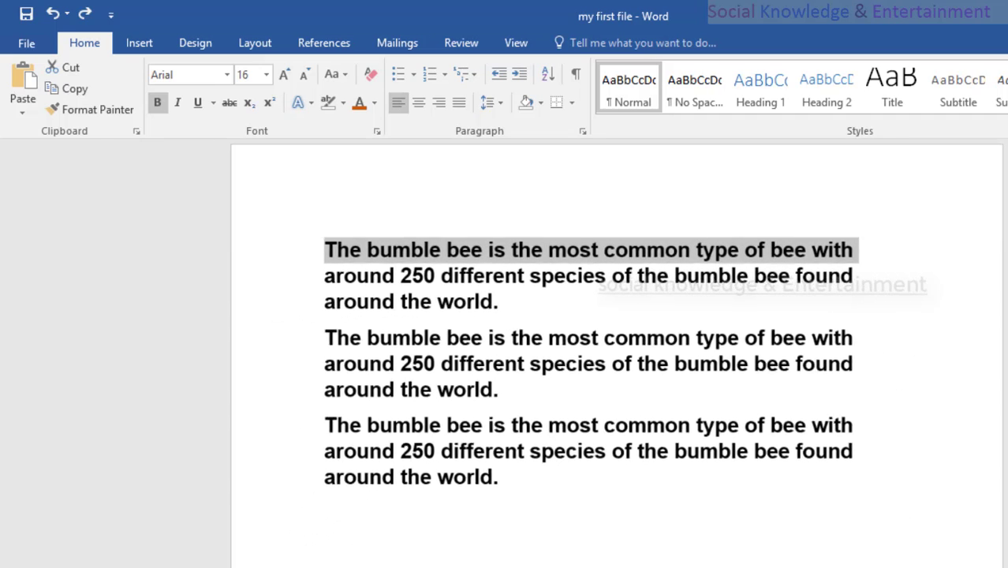
scroll(548, 292, up, 2)
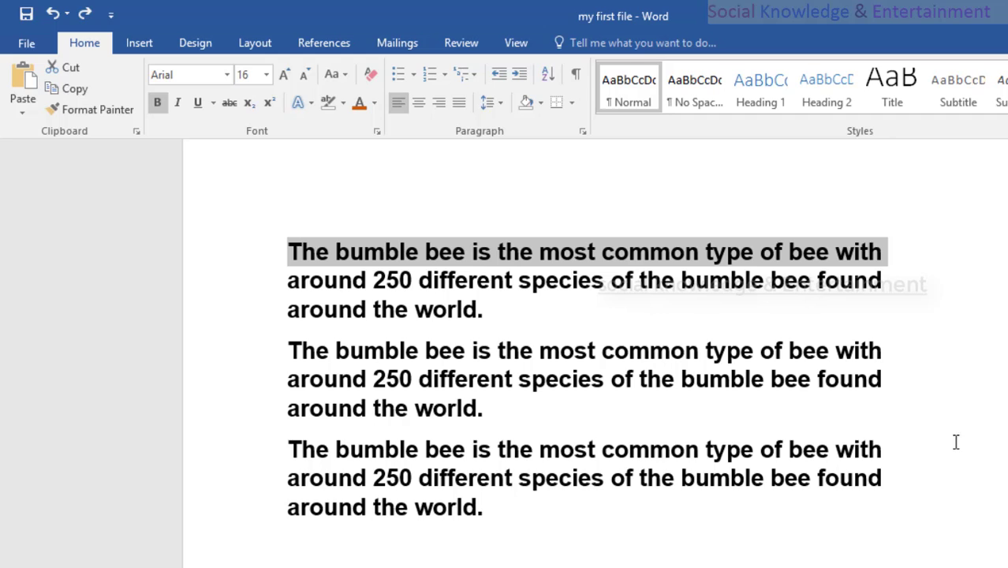
scroll(928, 430, up, 1)
scroll(928, 429, down, 4)
scroll(928, 430, up, 2)
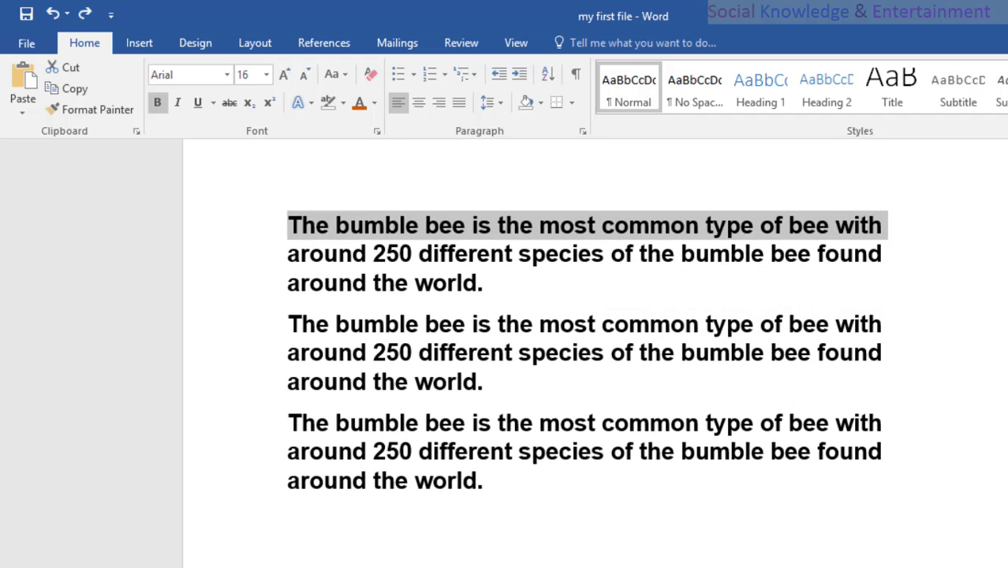
scroll(578, 408, down, 2)
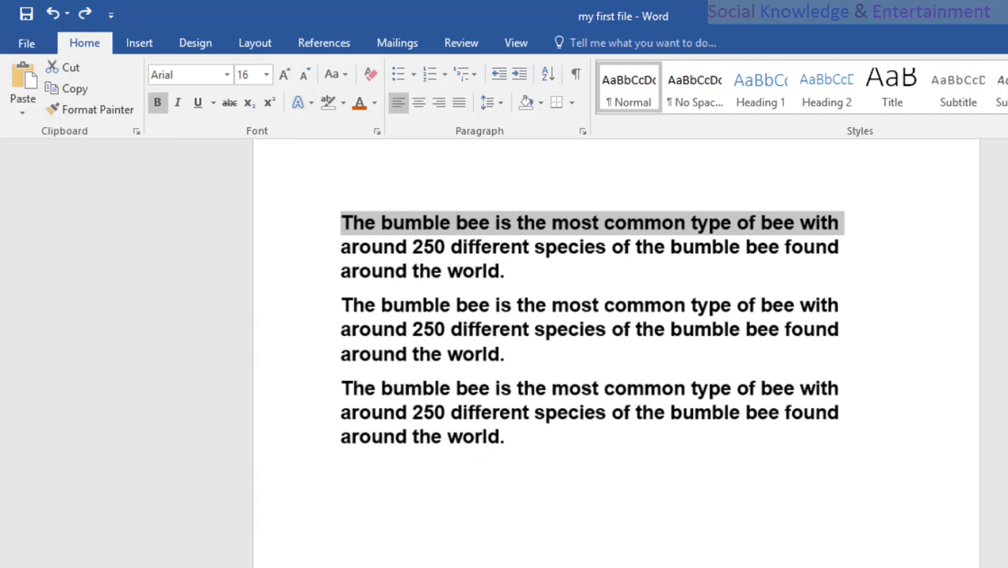
click(579, 408)
scroll(578, 409, up, 1)
scroll(578, 409, down, 4)
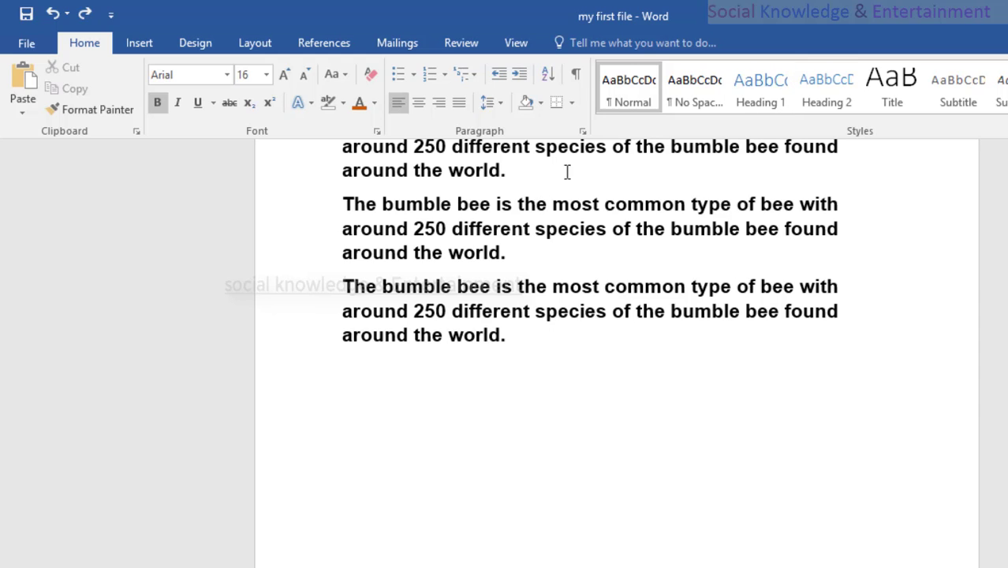
click(139, 42)
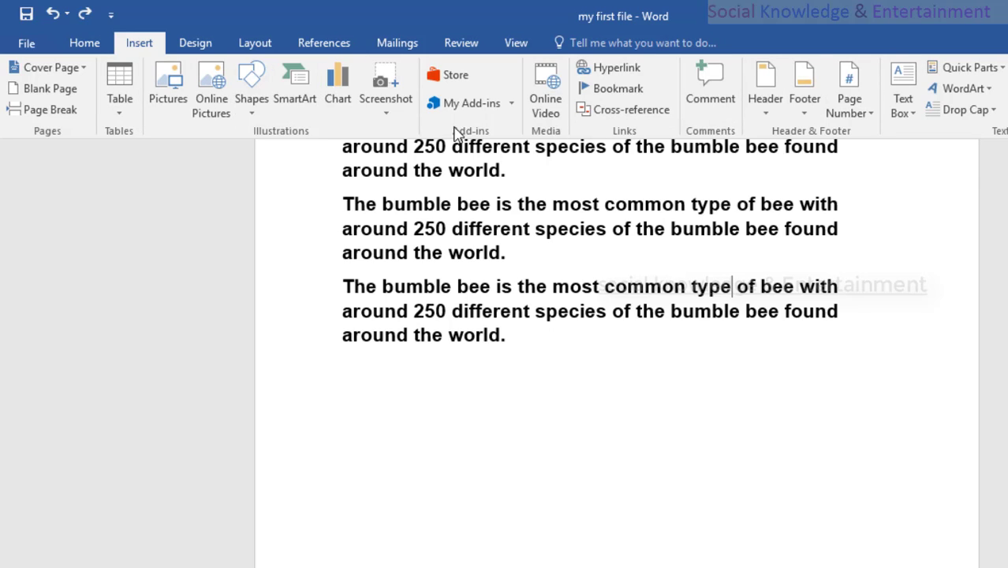
click(75, 43)
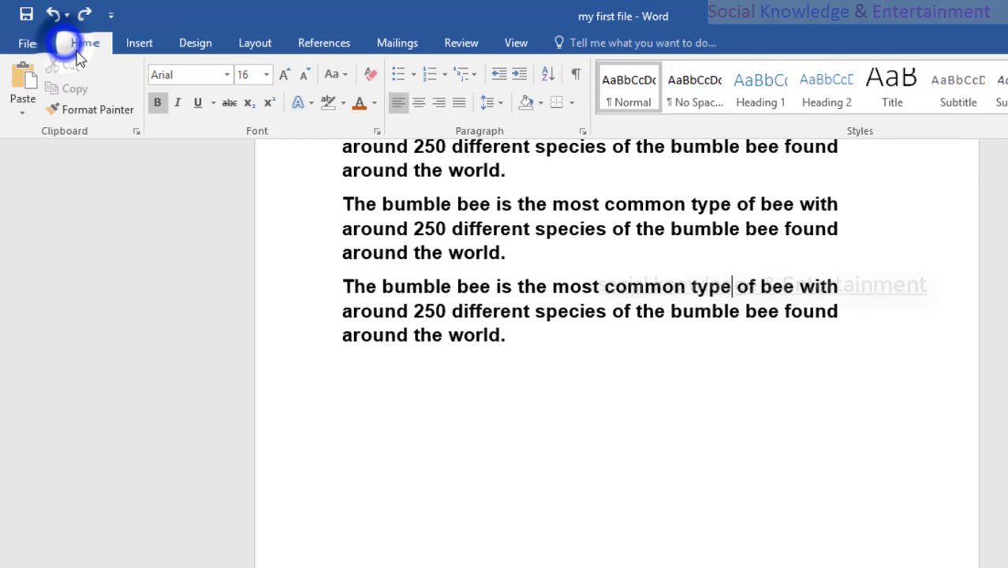
scroll(430, 359, up, 3)
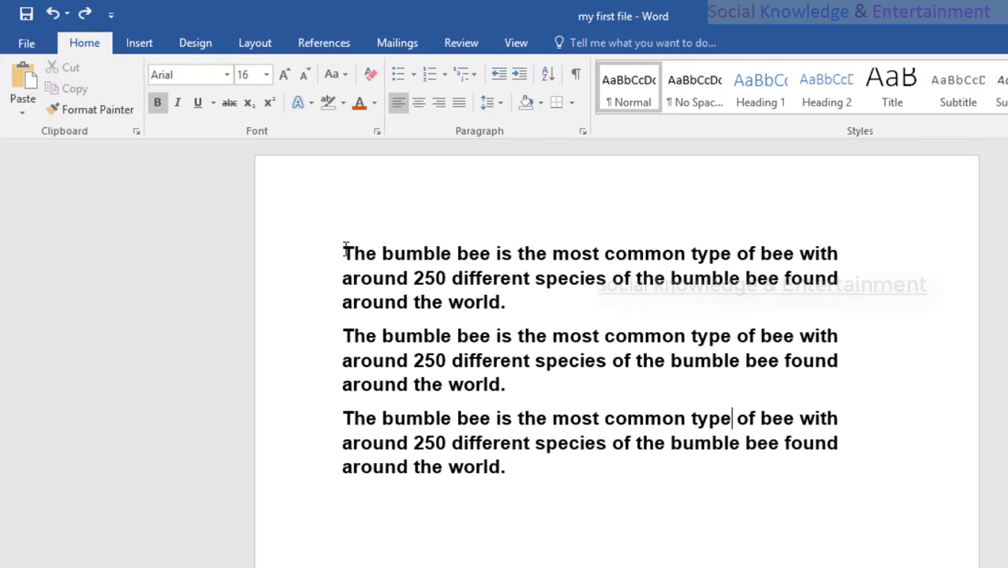
drag(340, 251, 632, 509)
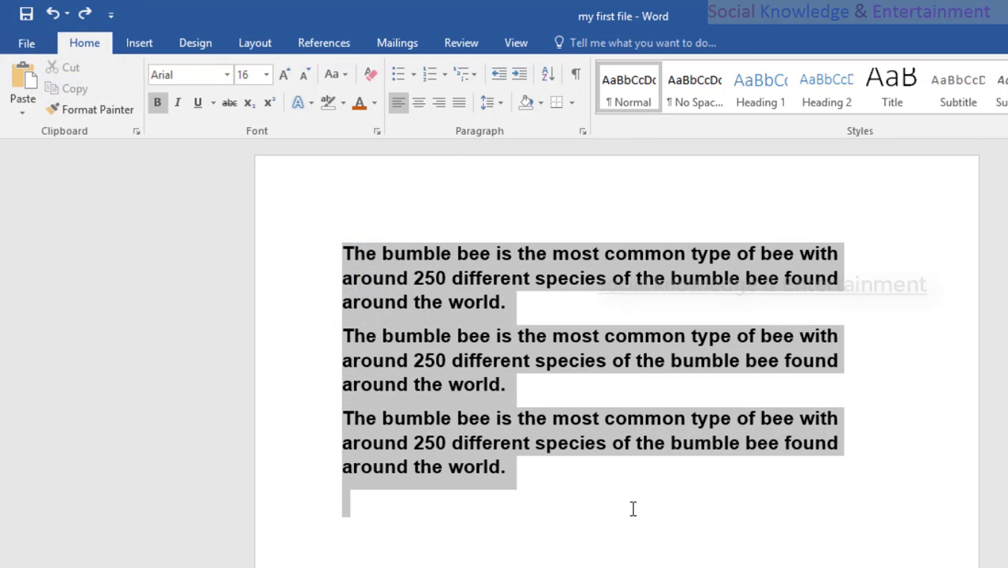
click(632, 509)
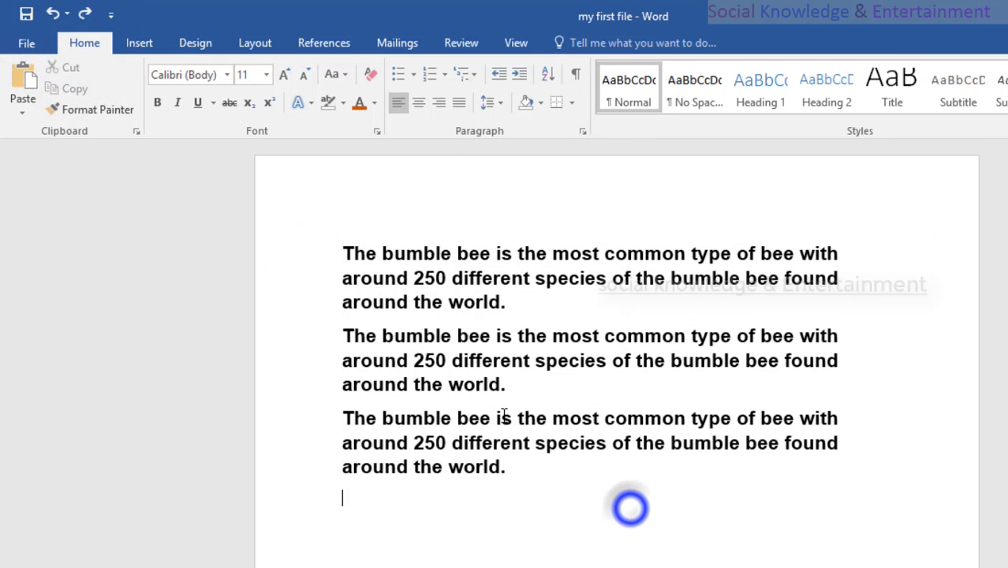
click(341, 238)
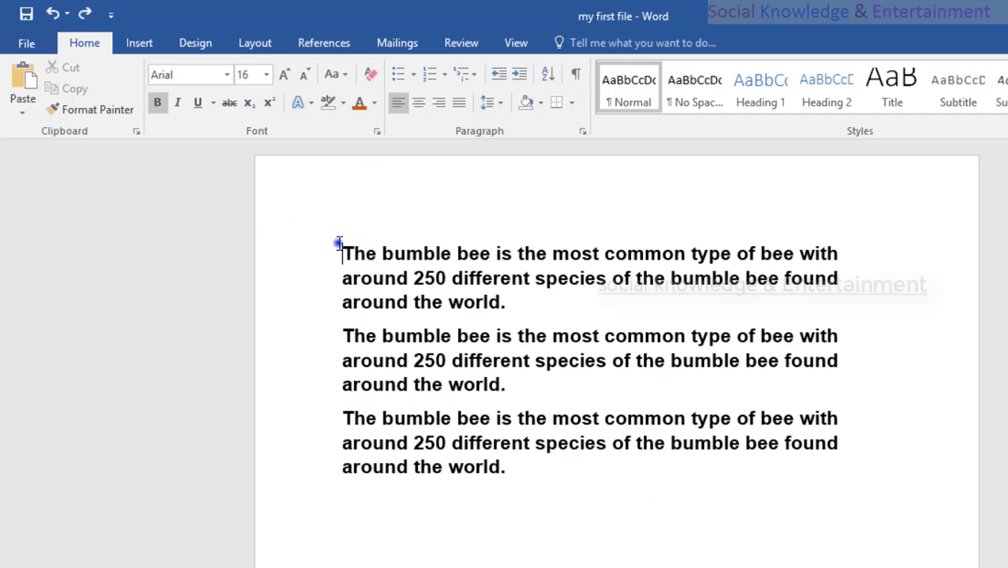
drag(339, 243, 505, 386)
key(ctrl+c)
click(531, 385)
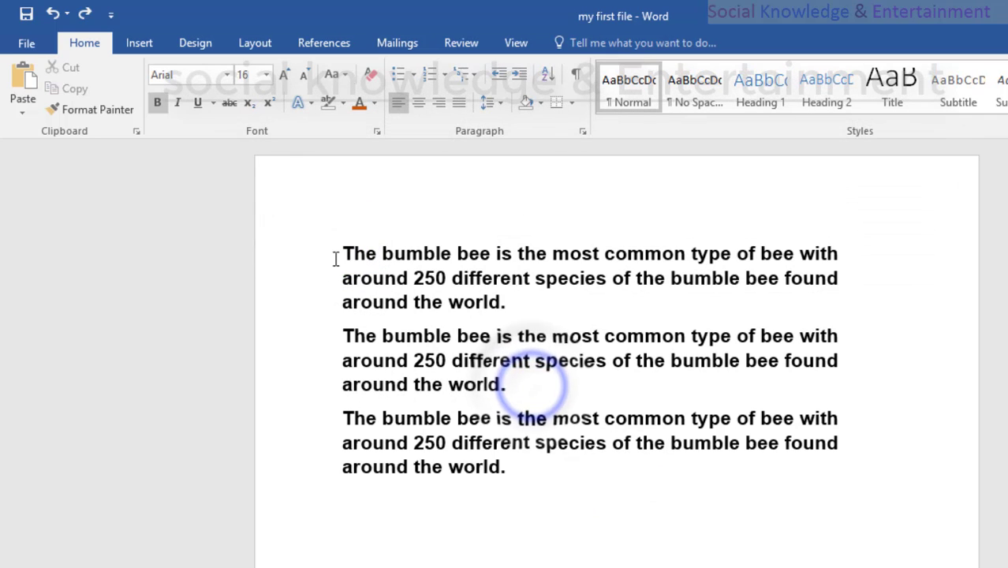
Copy all three bumble bee paragraphs and paste them repeatedly on the empty line below so the text runs onto a second page.
click(342, 250)
click(523, 473)
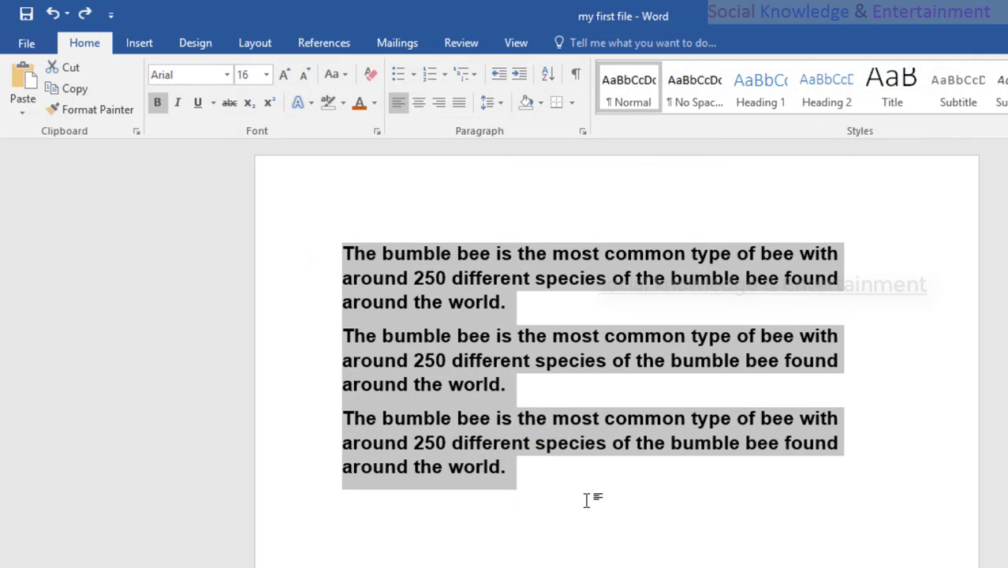
click(586, 499)
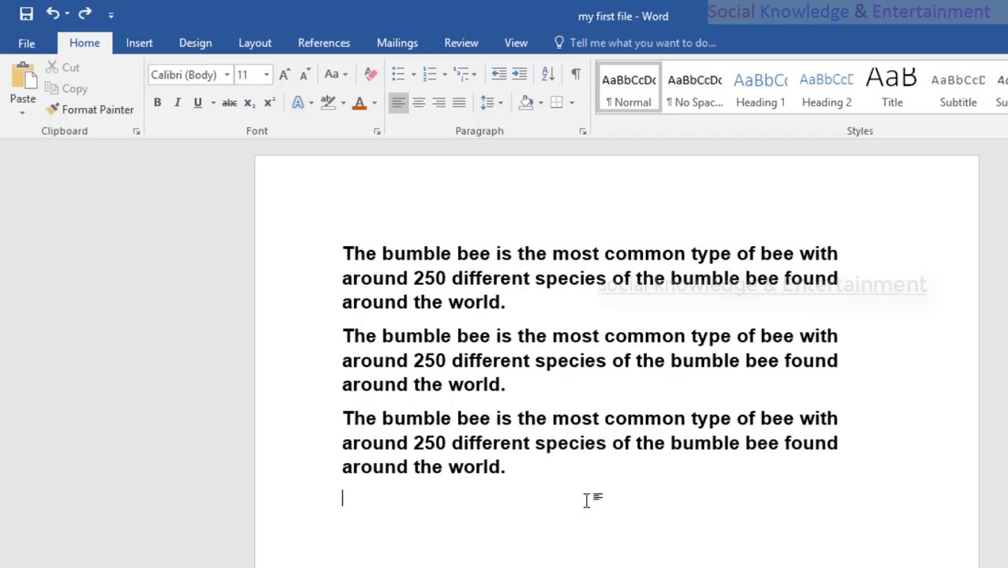
key(ctrl+v)
scroll(435, 462, down, 10)
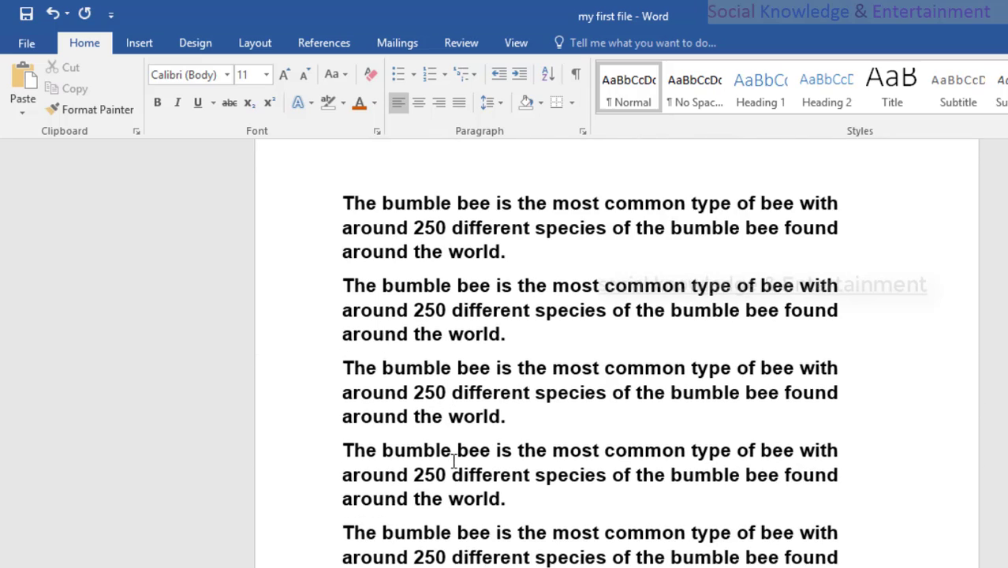
scroll(520, 481, down, 10)
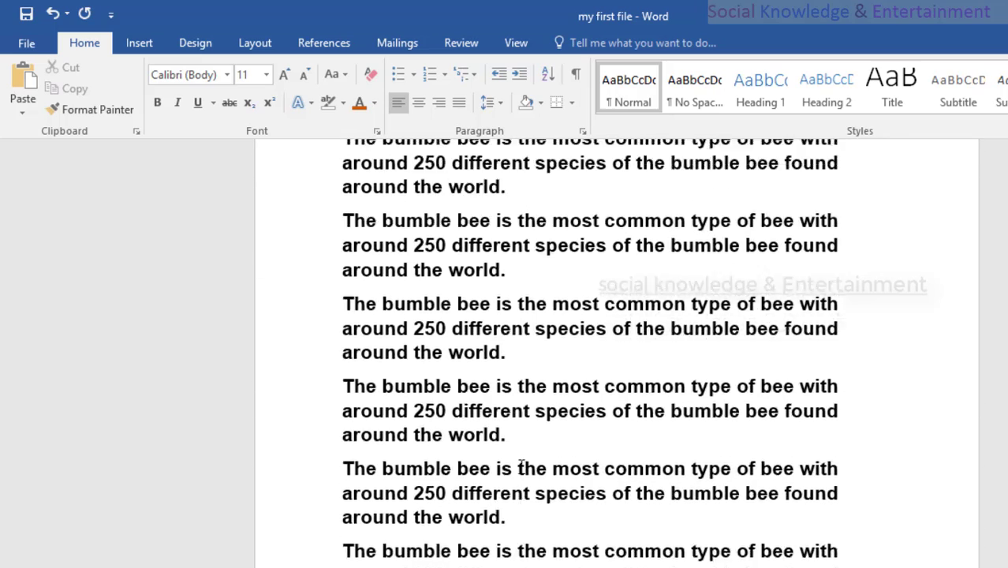
scroll(482, 411, down, 3)
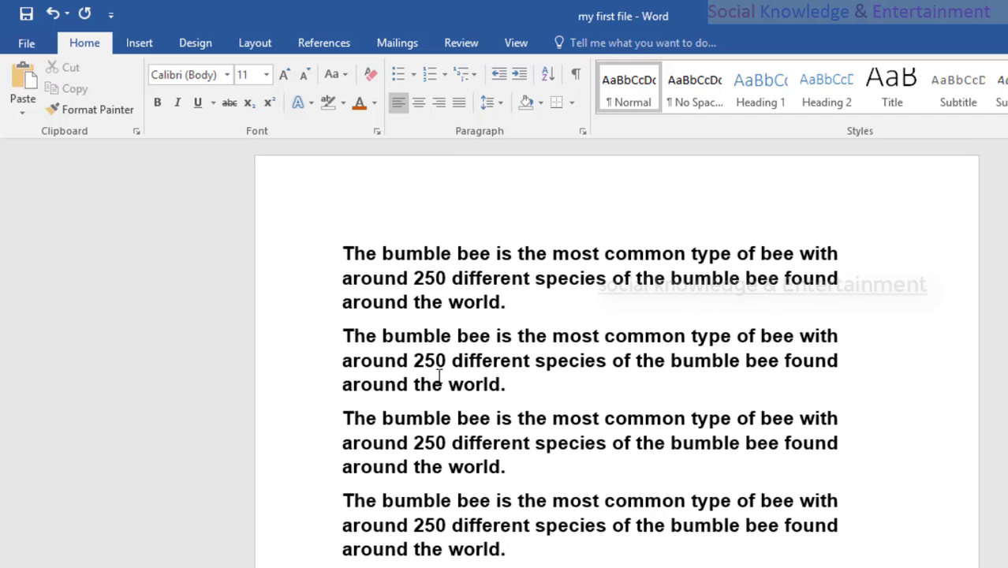
Remove the bold formatting from the bumble bee paragraphs on the first page.
shift+click(344, 251)
scroll(293, 243, down, 8)
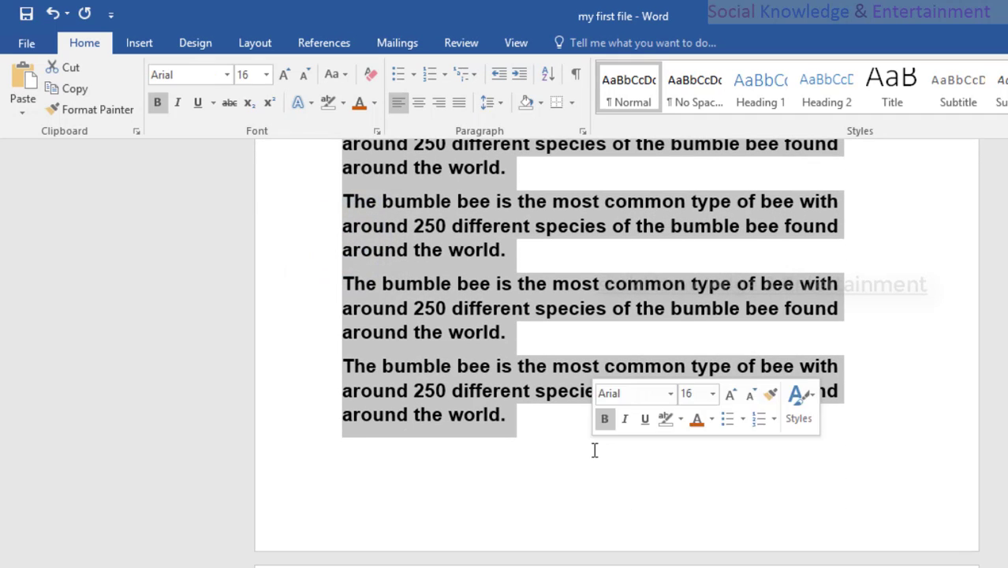
scroll(435, 351, up, 5)
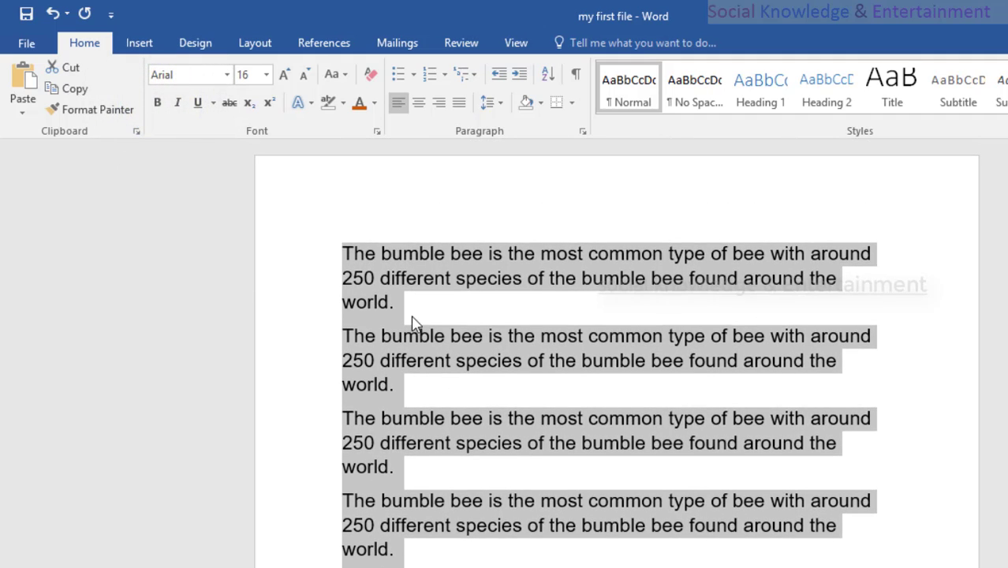
Join the first eight bumble bee paragraphs into one continuous paragraph by deleting the paragraph breaks between them.
click(395, 303)
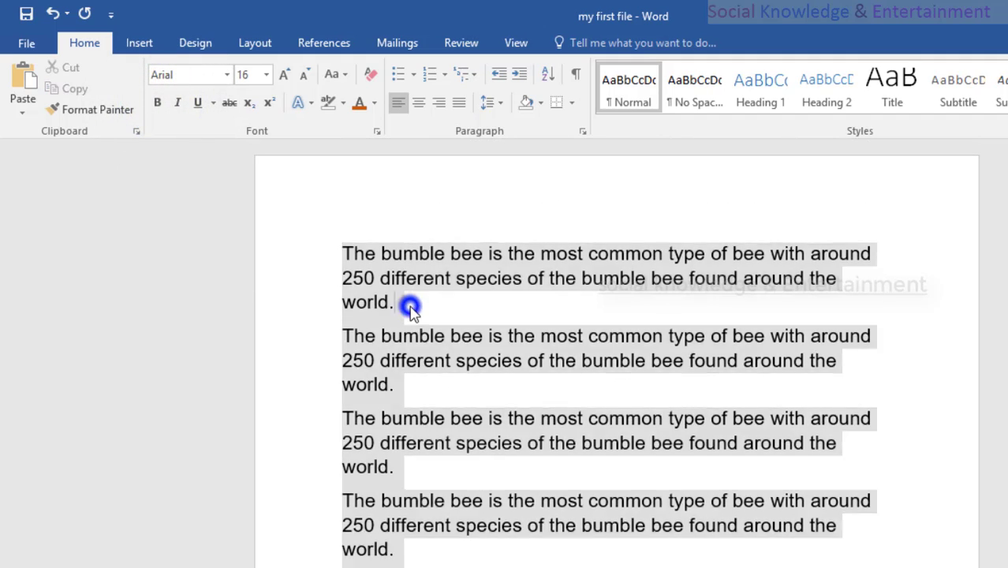
key(Delete)
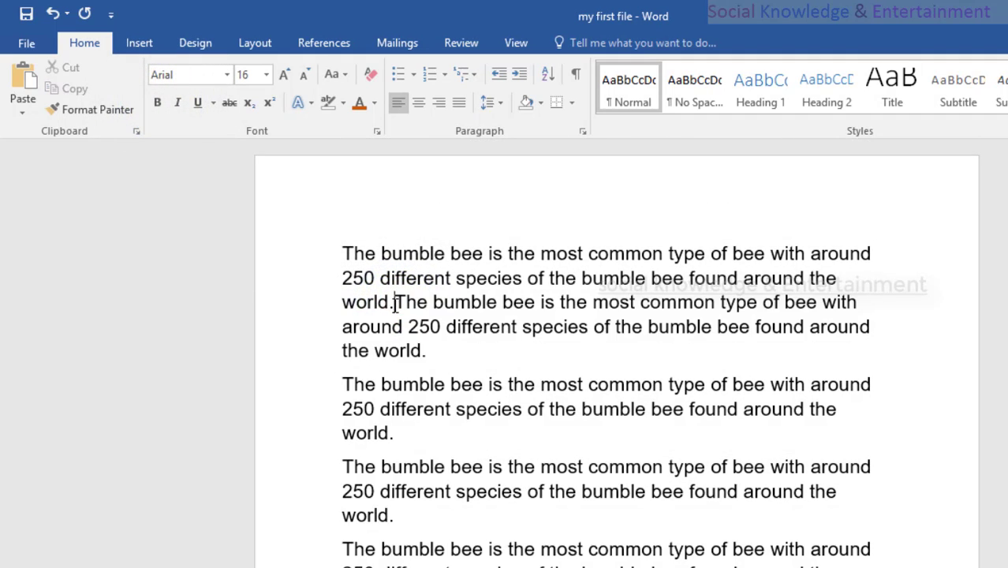
key(Delete)
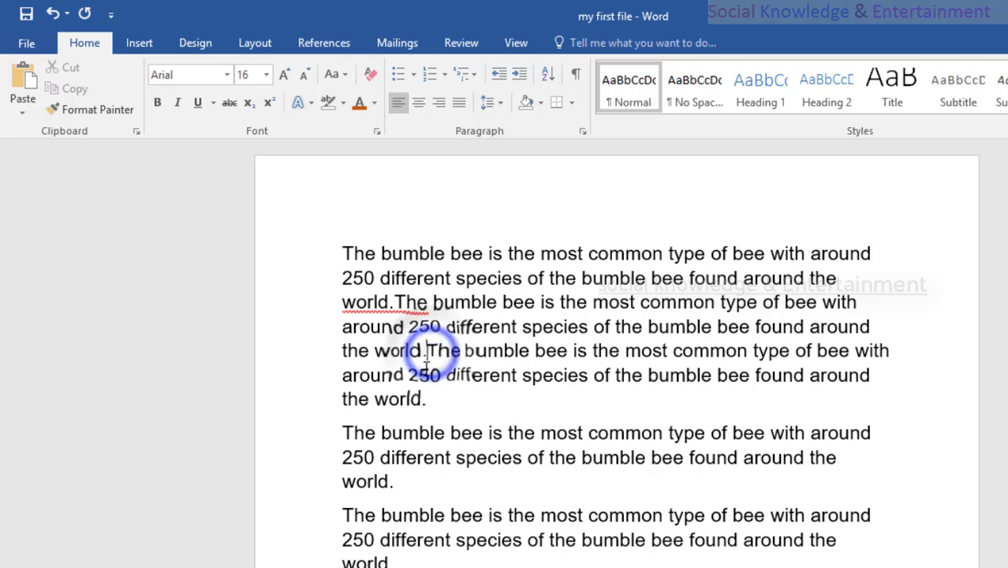
click(436, 397)
key(Delete)
click(425, 447)
key(Delete)
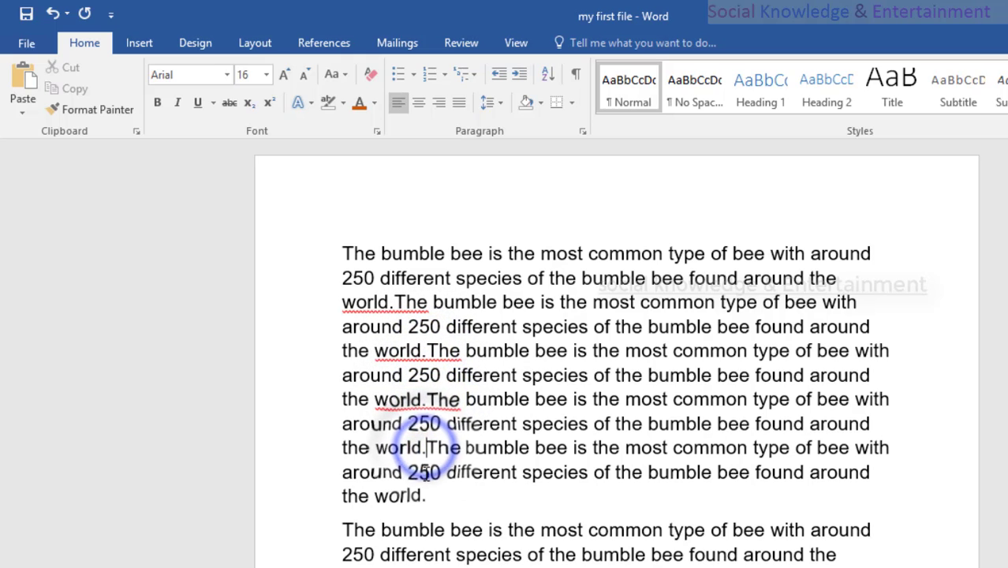
key(Delete)
scroll(428, 514, down, 1)
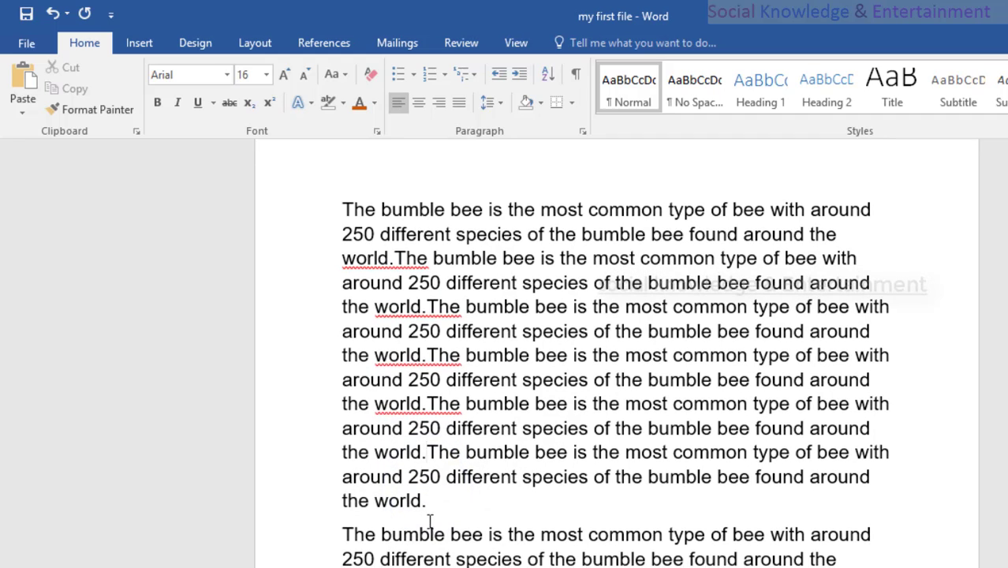
key(Delete)
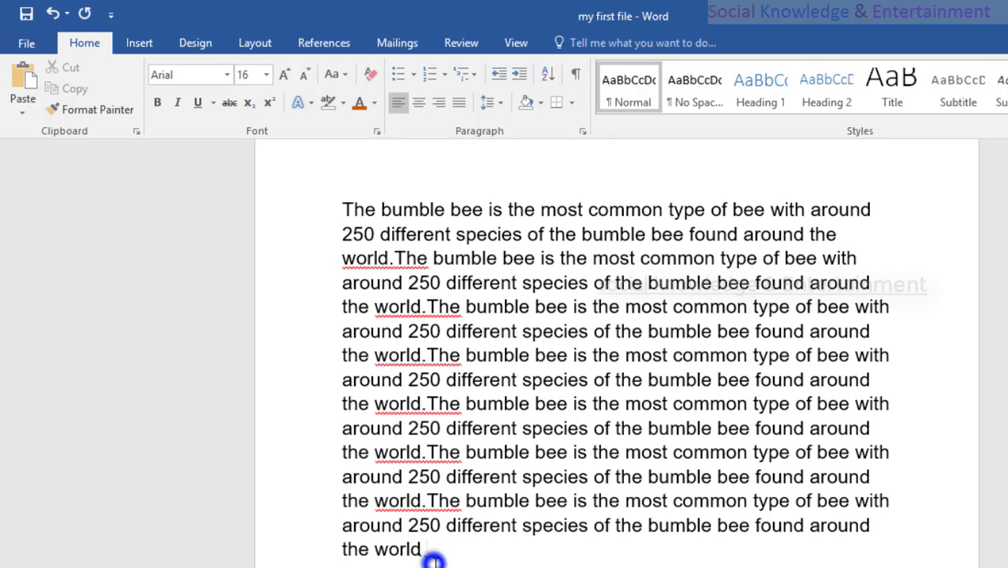
key(Delete)
scroll(435, 555, down, 3)
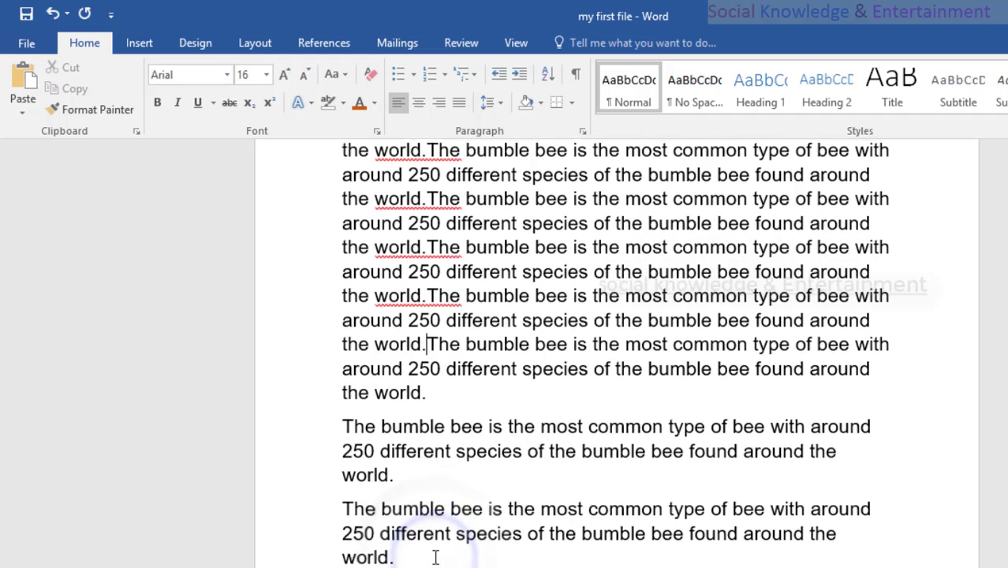
Remove the bold from the last line of the second page's third paragraph through the end of the document.
scroll(438, 505, up, 4)
scroll(440, 446, down, 7)
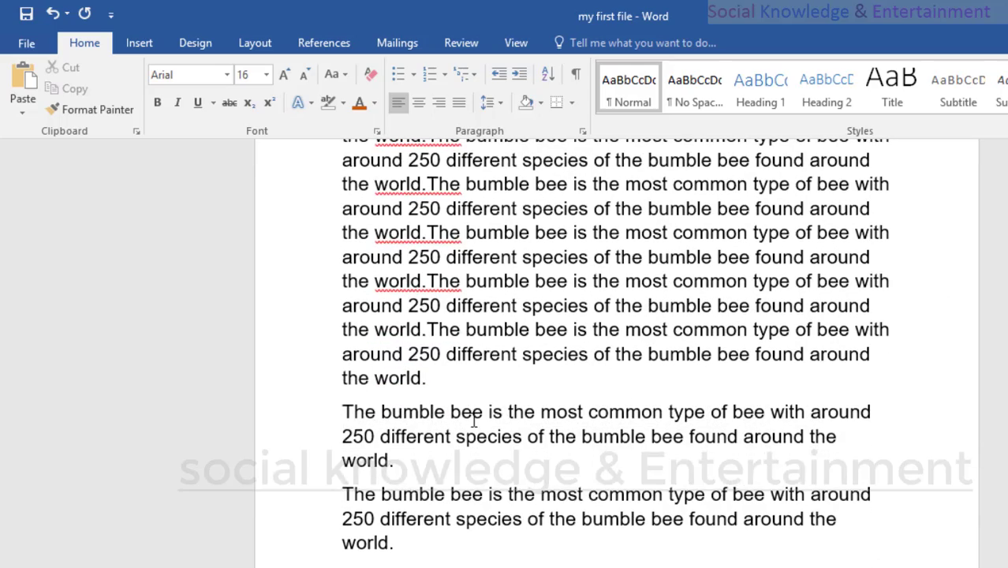
scroll(471, 421, up, 3)
scroll(473, 420, down, 6)
scroll(473, 420, down, 8)
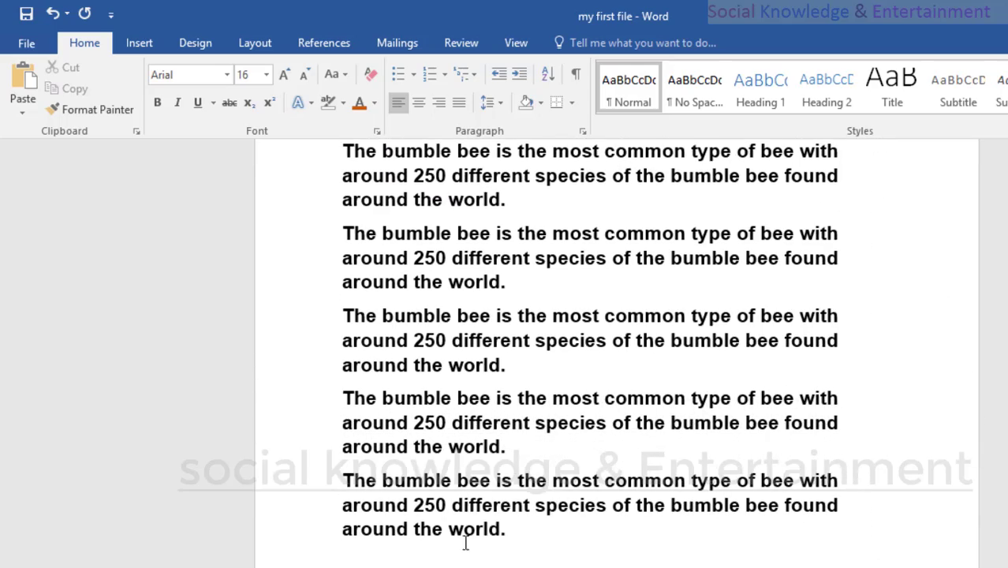
drag(532, 550, 340, 359)
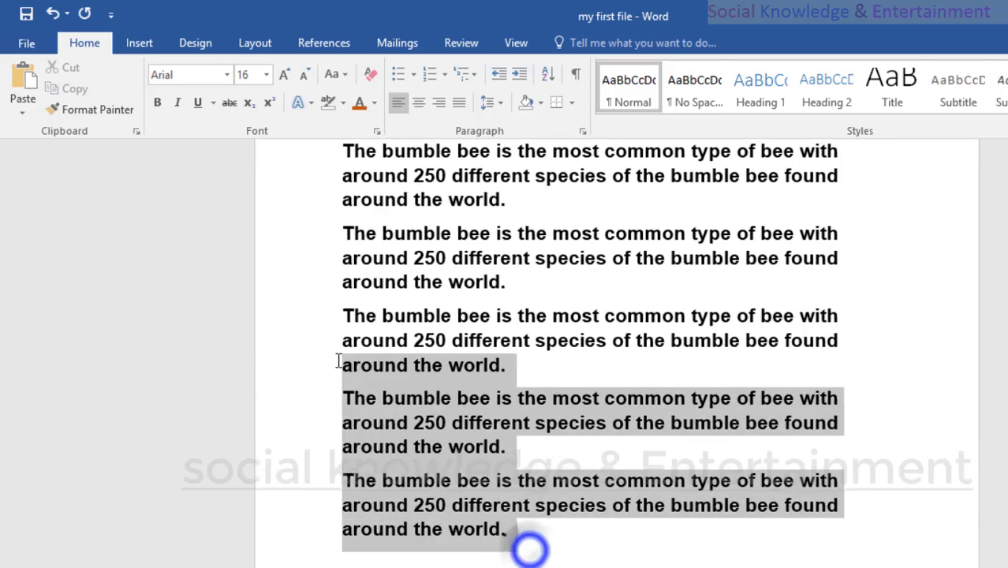
click(157, 103)
click(565, 433)
scroll(852, 404, up, 3)
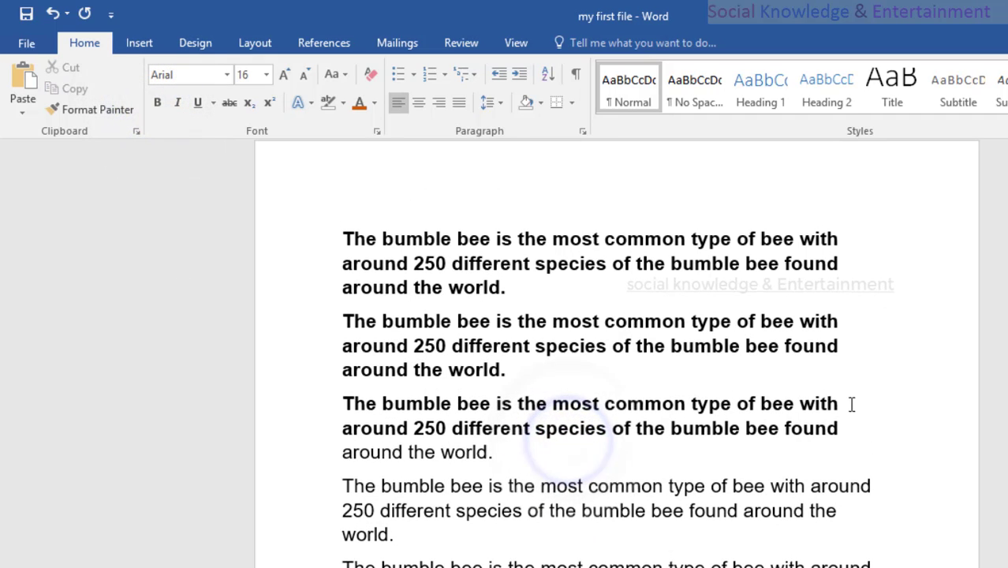
Remove the bold from the remaining bold paragraphs at the start of the second page and the end of the first page.
drag(852, 424, 161, 232)
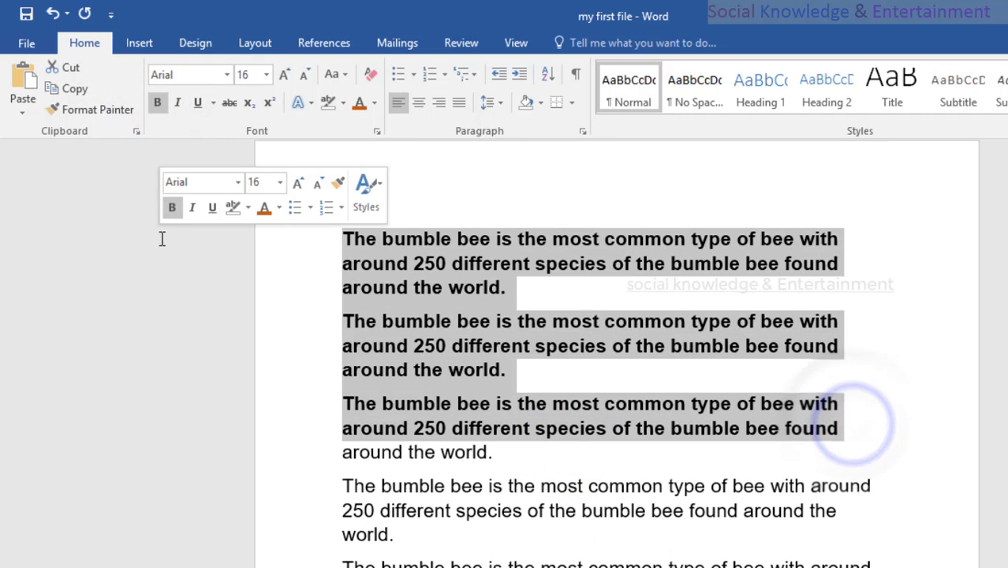
click(157, 103)
scroll(377, 477, down, 10)
scroll(378, 474, up, 1)
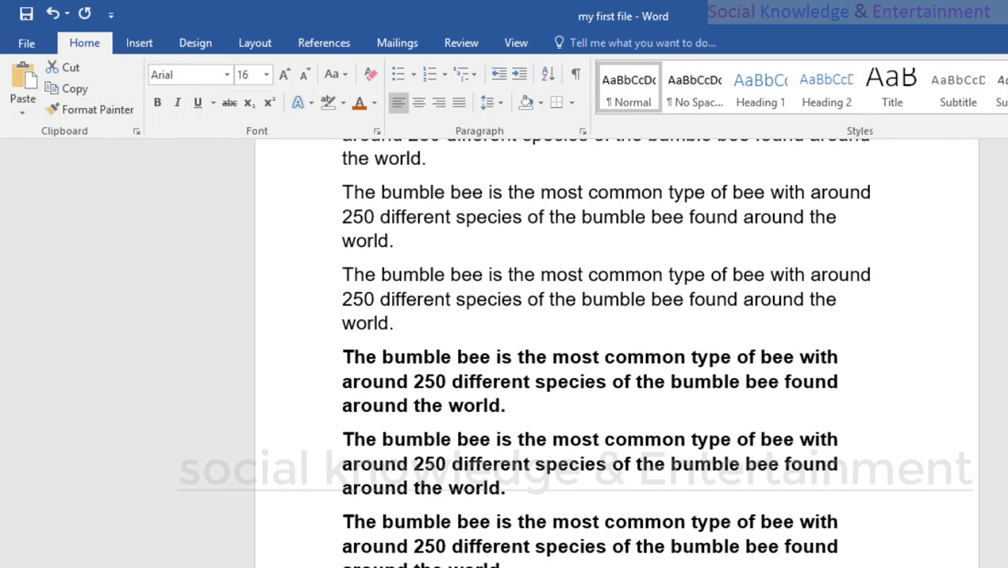
drag(505, 562, 304, 360)
click(157, 103)
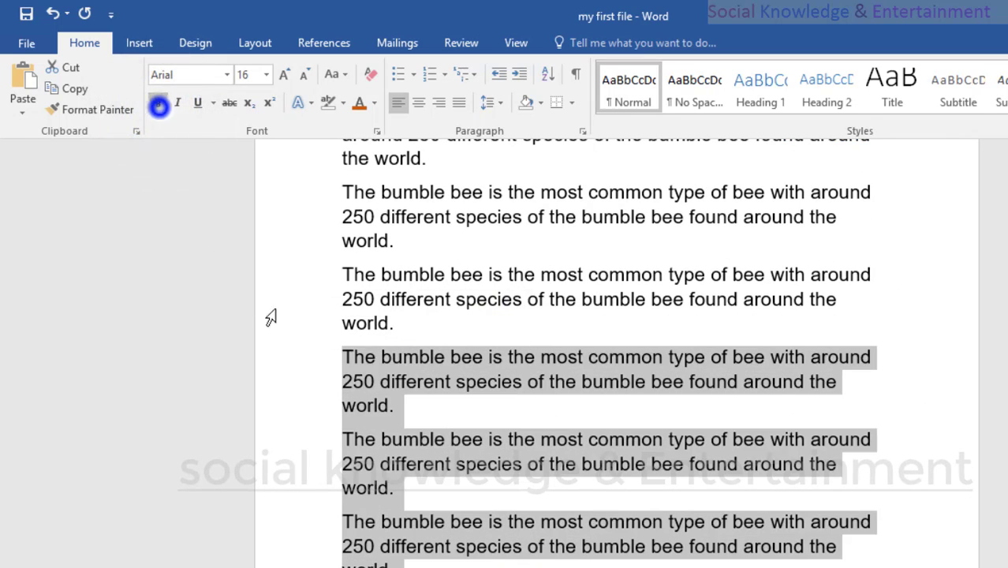
scroll(480, 430, up, 10)
click(480, 428)
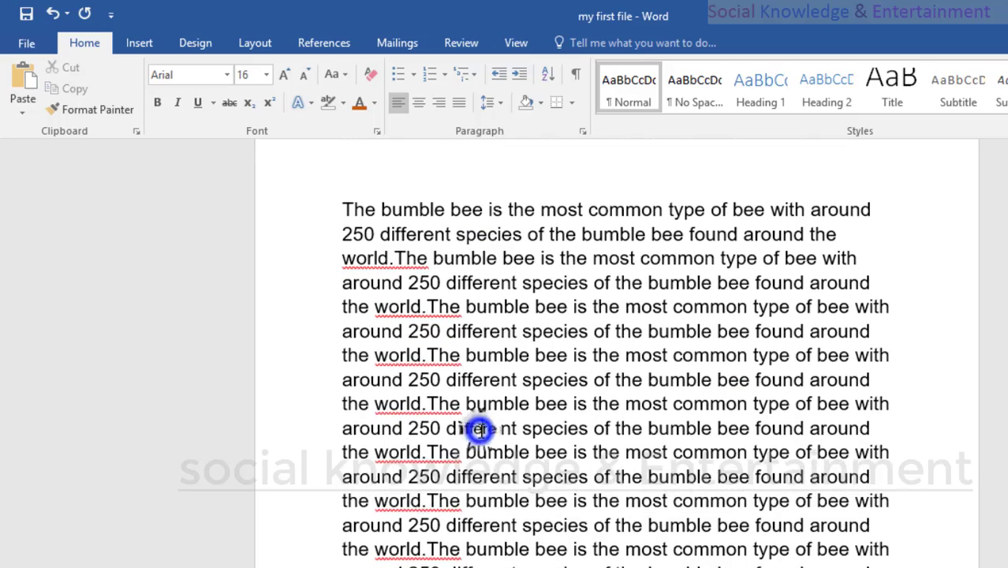
Look through the pages of reformatted text and the document's Info page.
scroll(481, 431, down, 15)
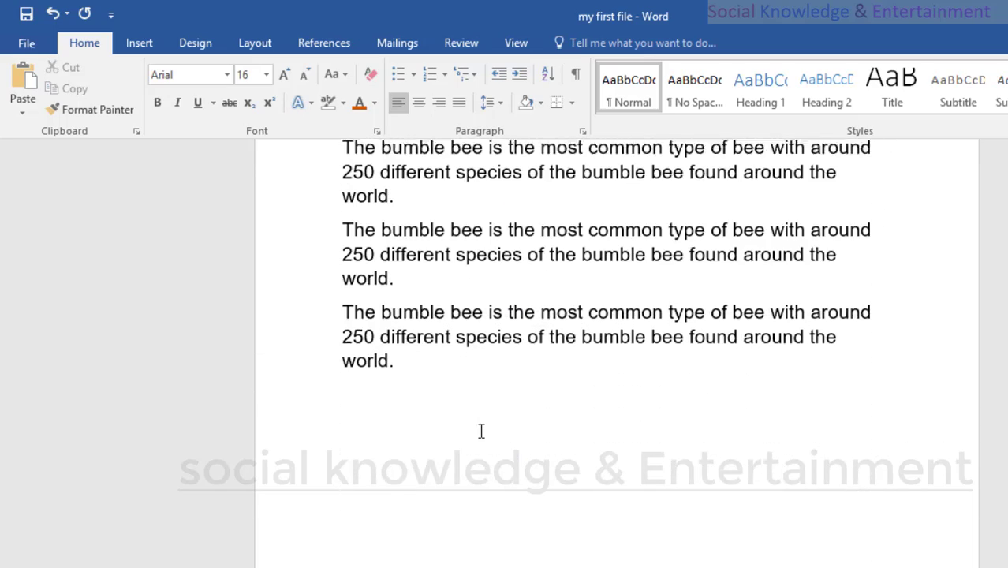
scroll(481, 431, up, 6)
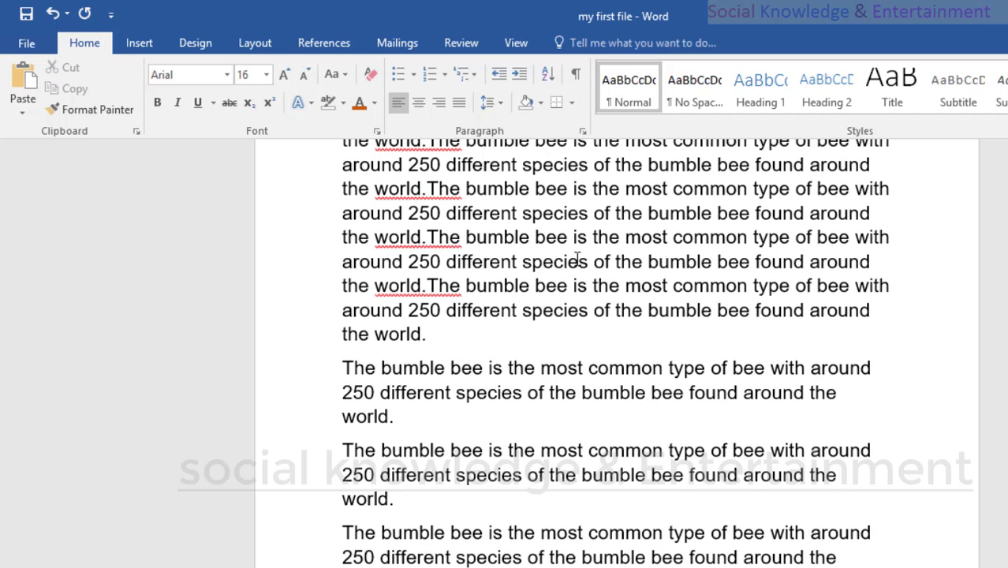
click(27, 45)
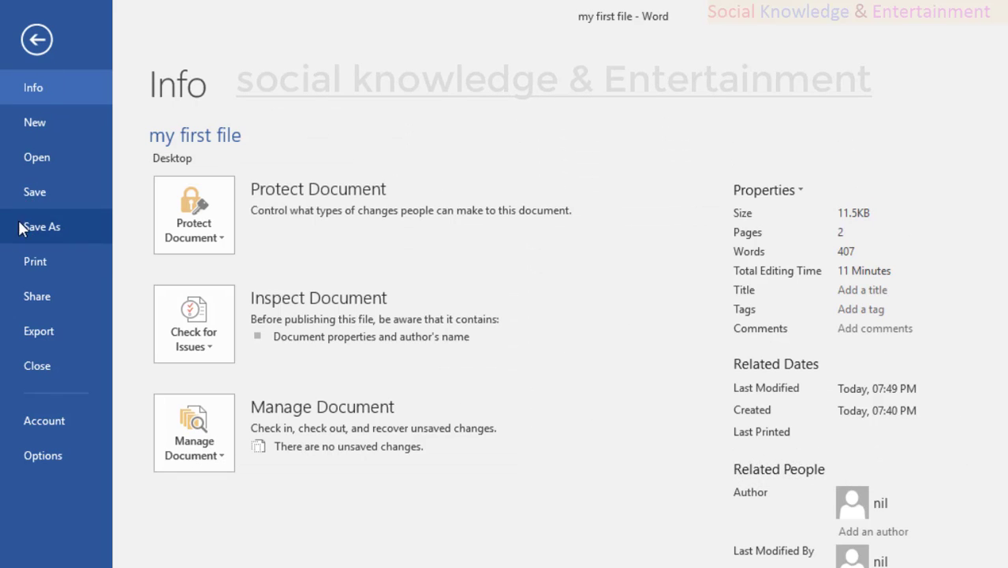
click(50, 40)
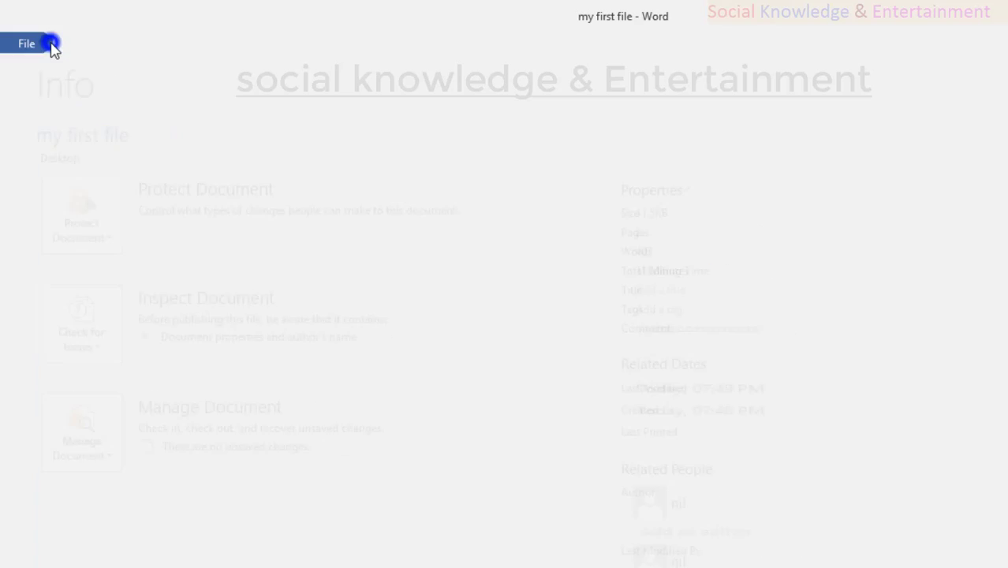
scroll(539, 373, up, 4)
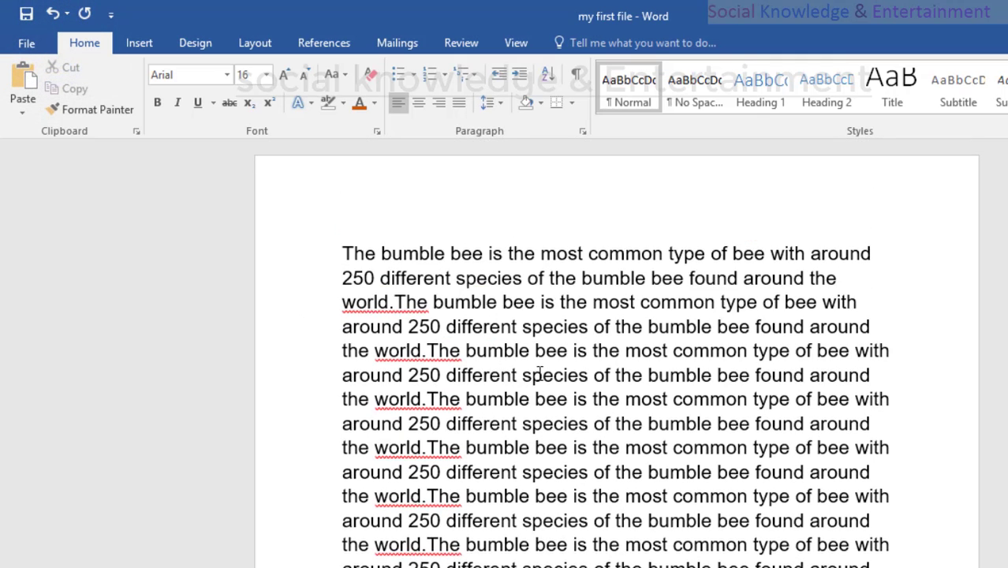
scroll(536, 363, down, 3)
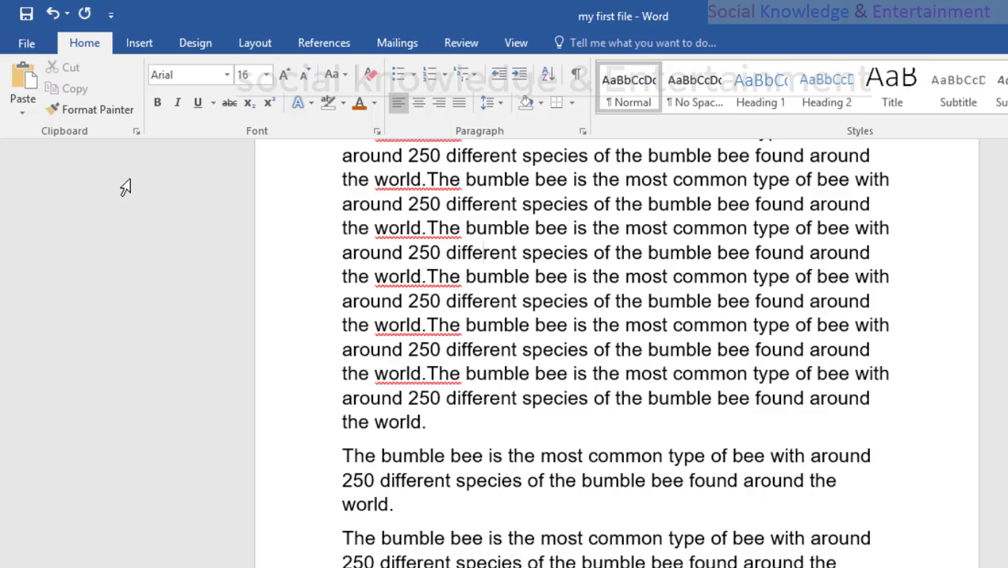
Save the changes to "my first file" and close the document.
click(28, 22)
key(alt+F4)
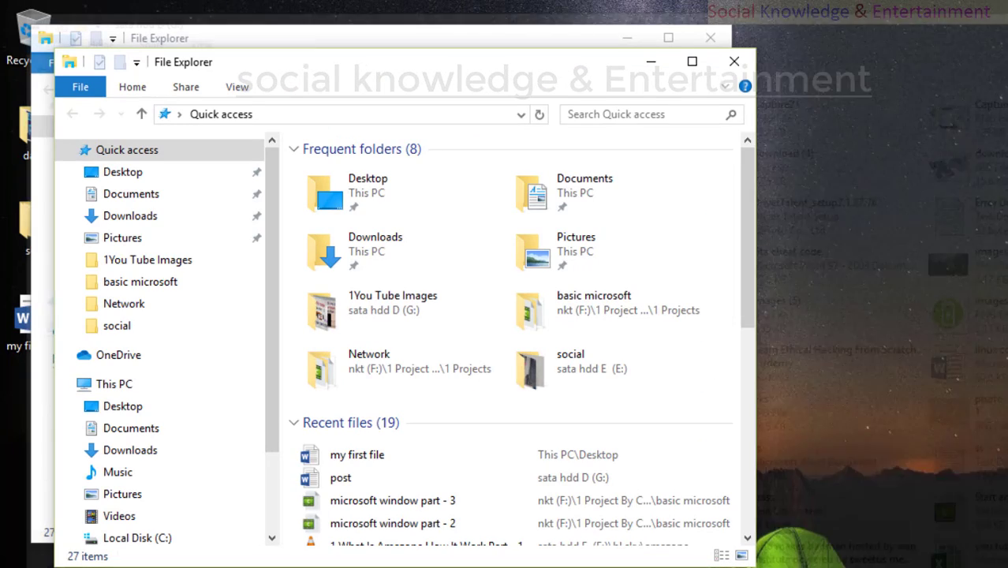
Close the two File Explorer windows and move the Word 2016 shortcut farther from the desktop folders.
click(734, 63)
click(711, 38)
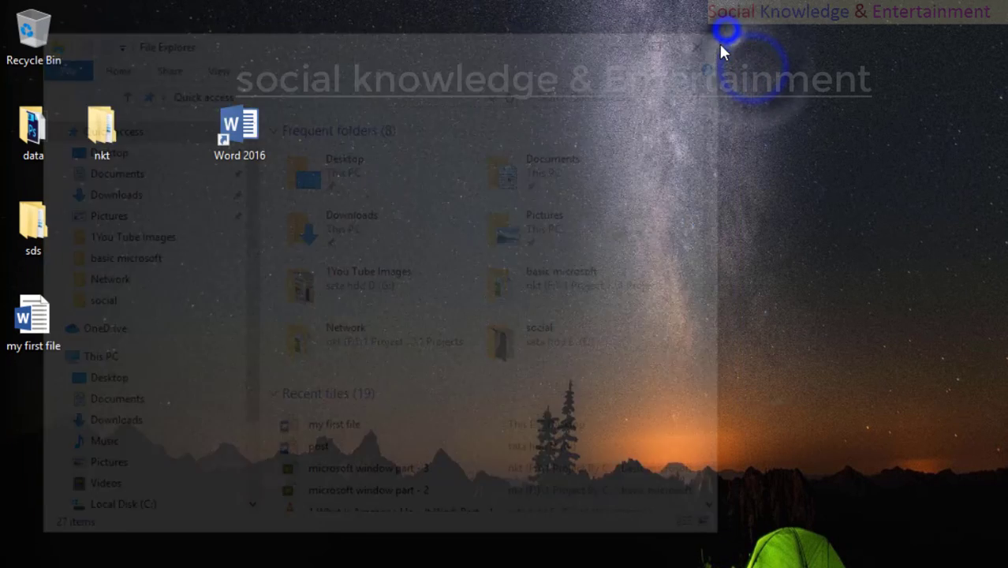
drag(222, 140, 319, 103)
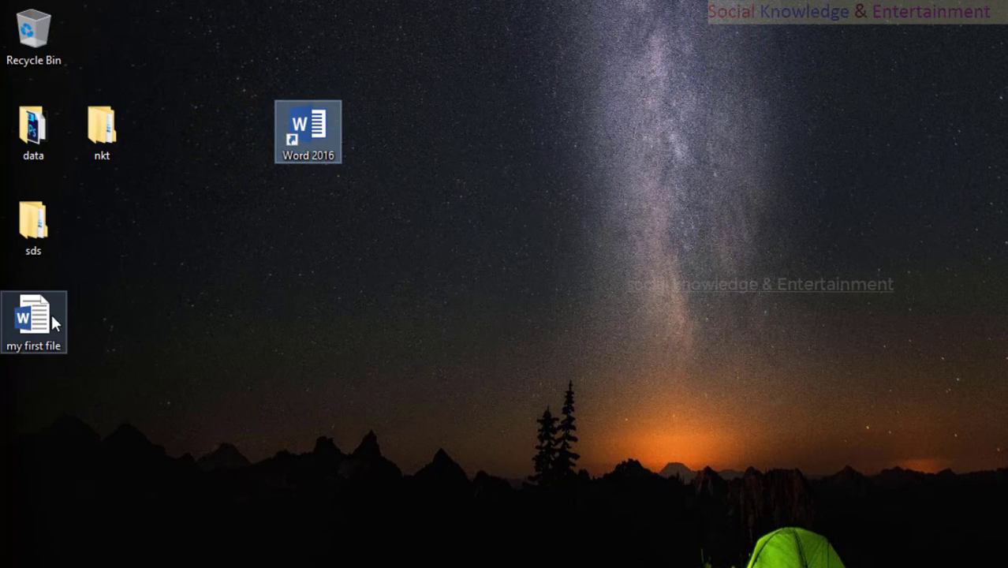
Move "my first file" on the desktop so it sits beside the Word 2016 shortcut and refresh the desktop.
drag(50, 312, 457, 162)
right_click(446, 222)
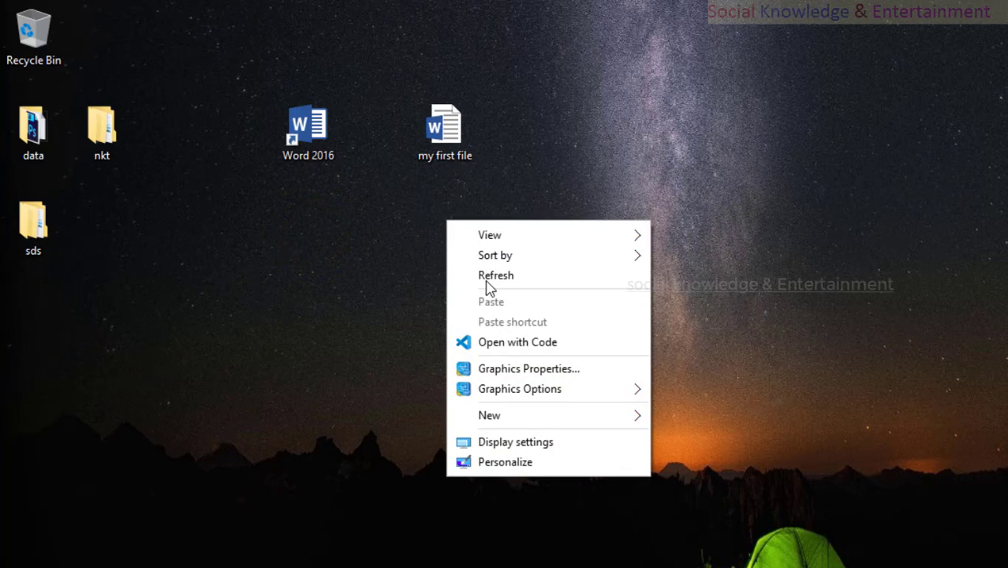
click(485, 276)
click(449, 147)
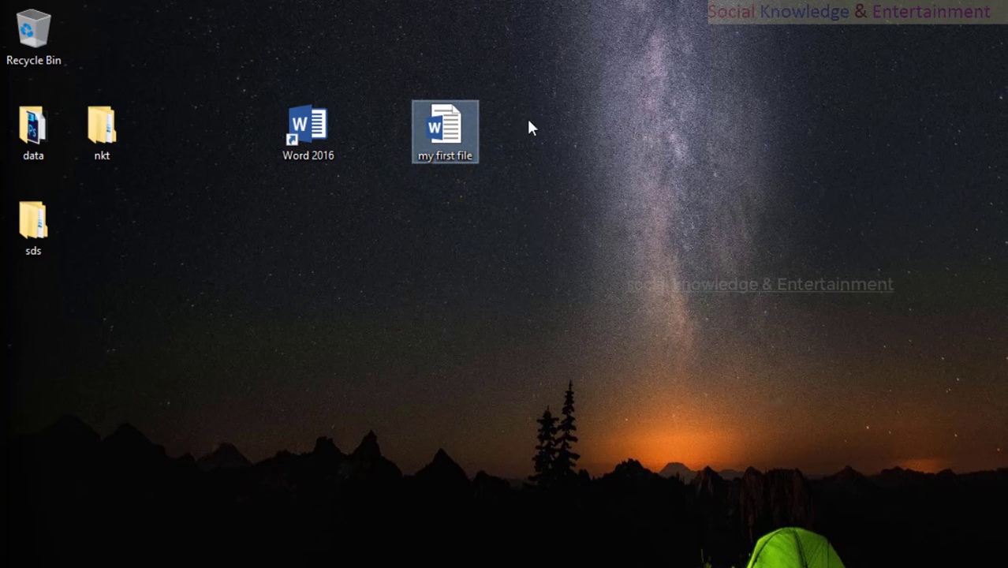
right_click(548, 76)
click(567, 128)
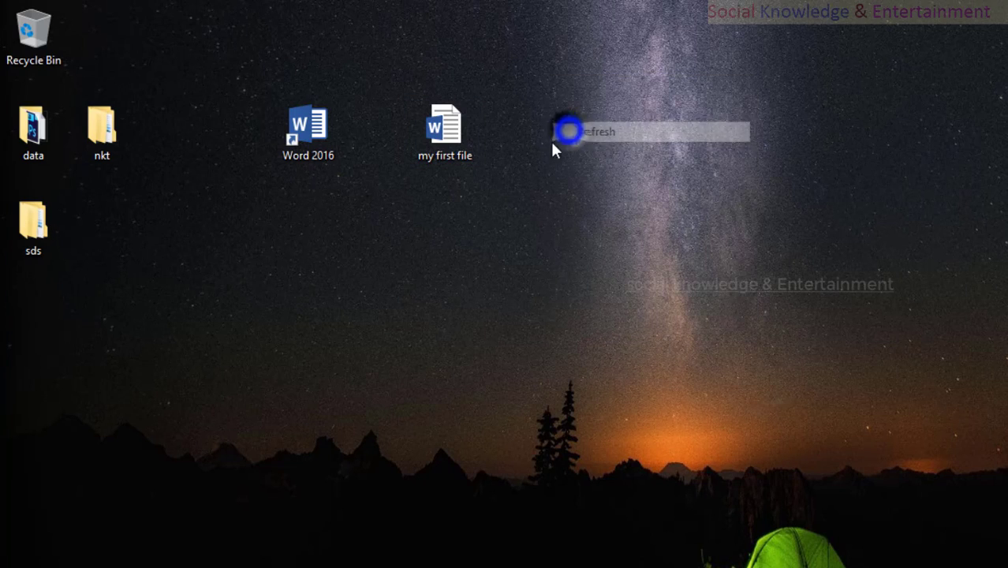
click(447, 149)
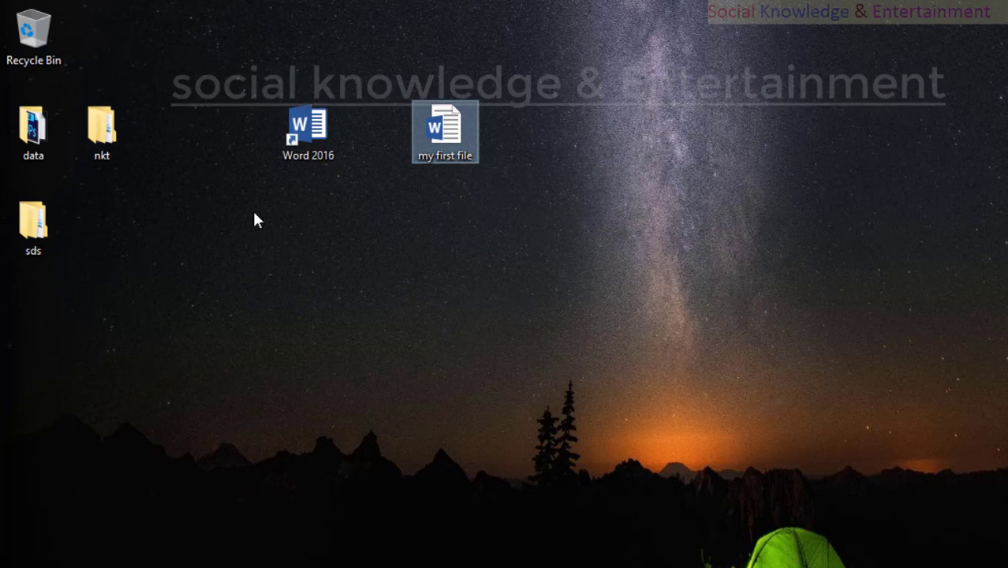
Open "my first file" directly from the desktop, look through its text and close it.
click(282, 152)
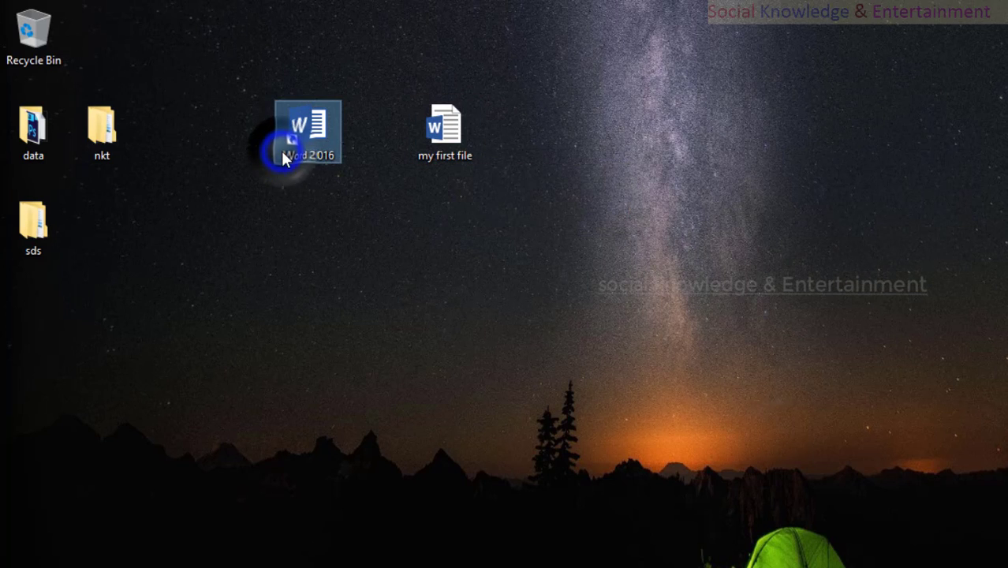
double_click(435, 135)
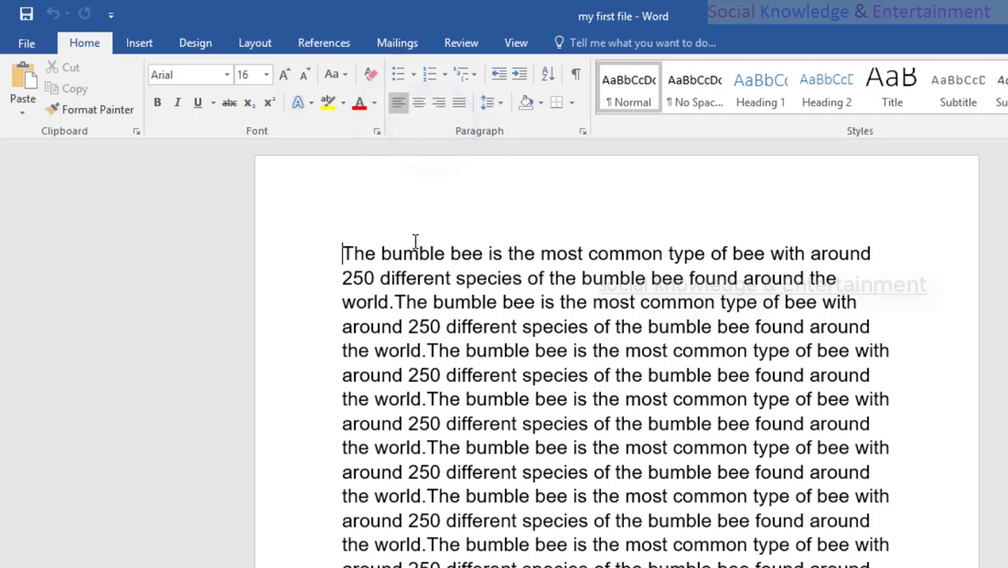
scroll(560, 353, down, 15)
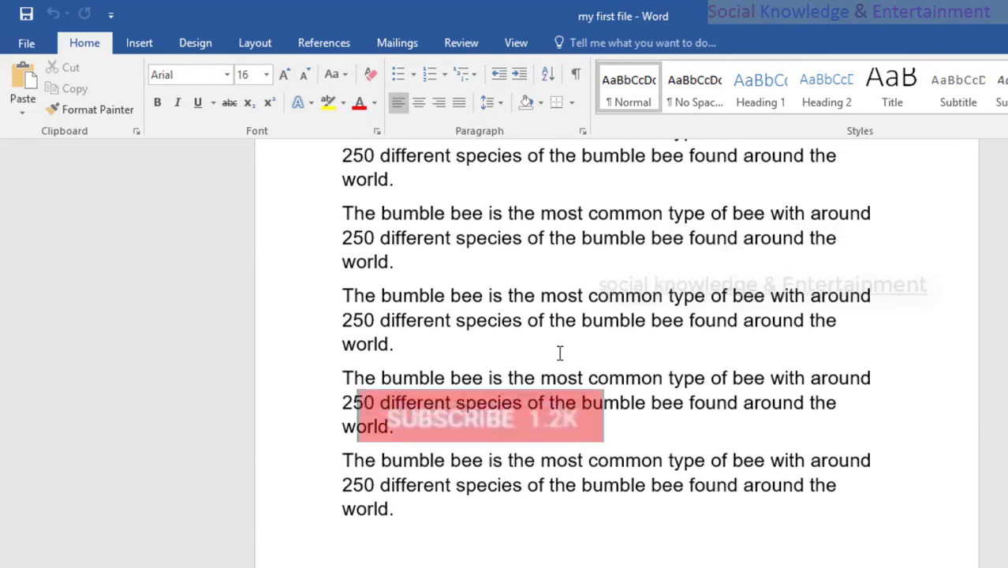
scroll(560, 353, down, 1)
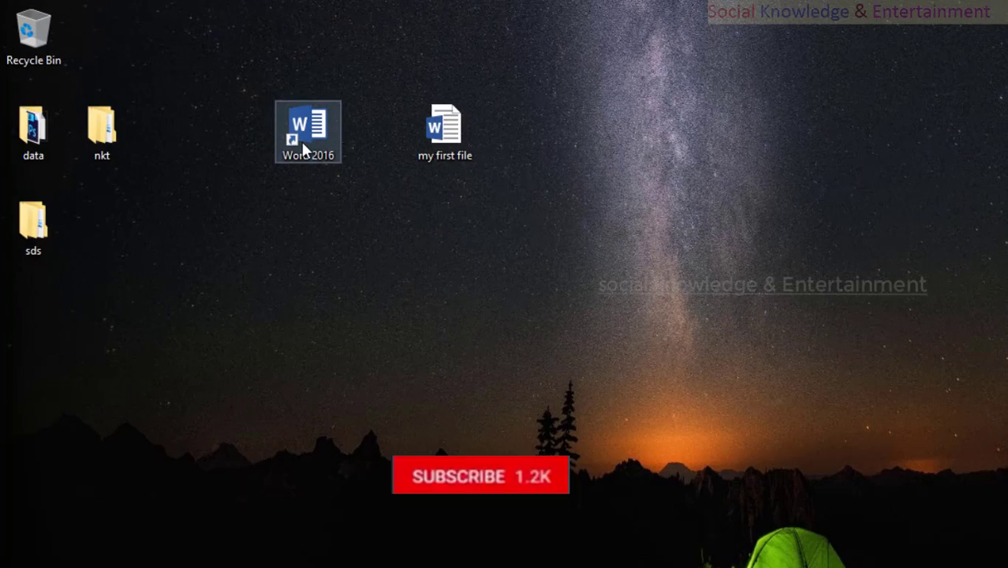
Start Word 2016, browse the other documents to the Desktop folder and open "my first file" from there.
click(470, 136)
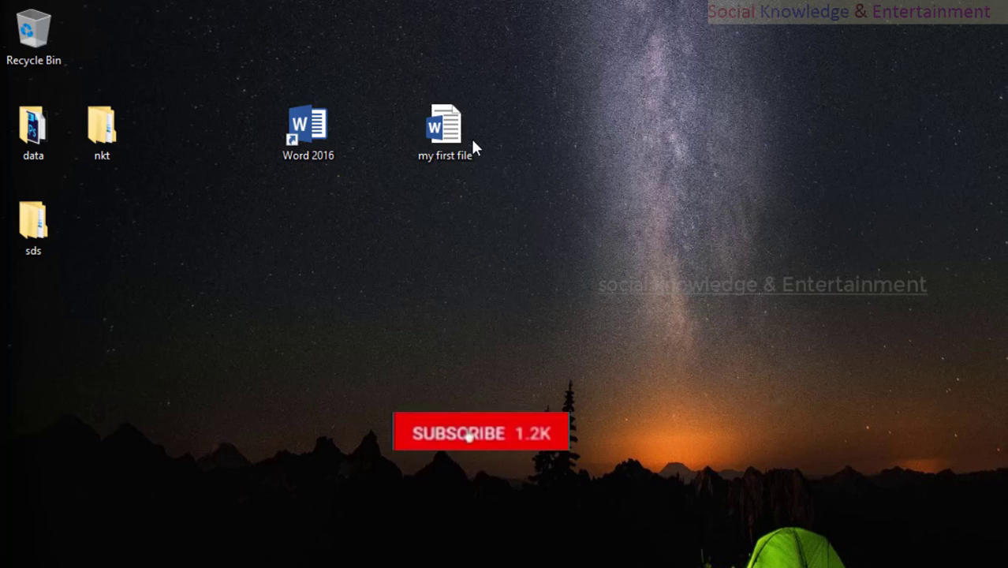
double_click(316, 135)
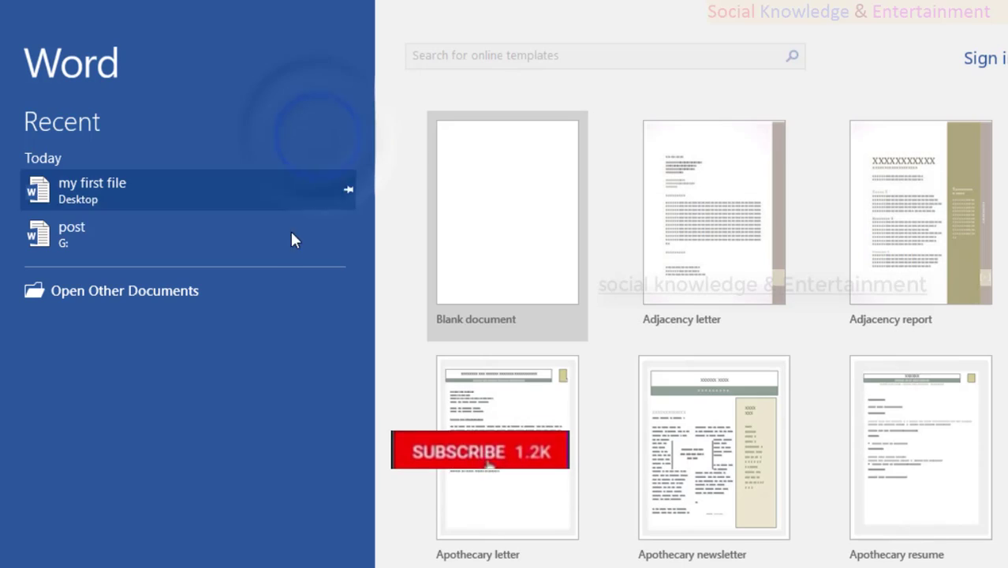
click(83, 297)
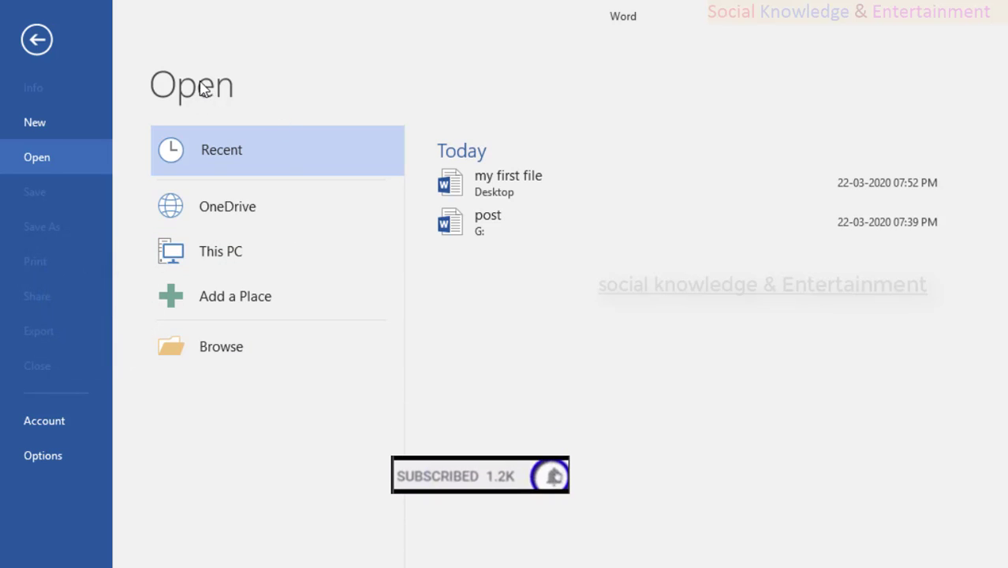
click(261, 345)
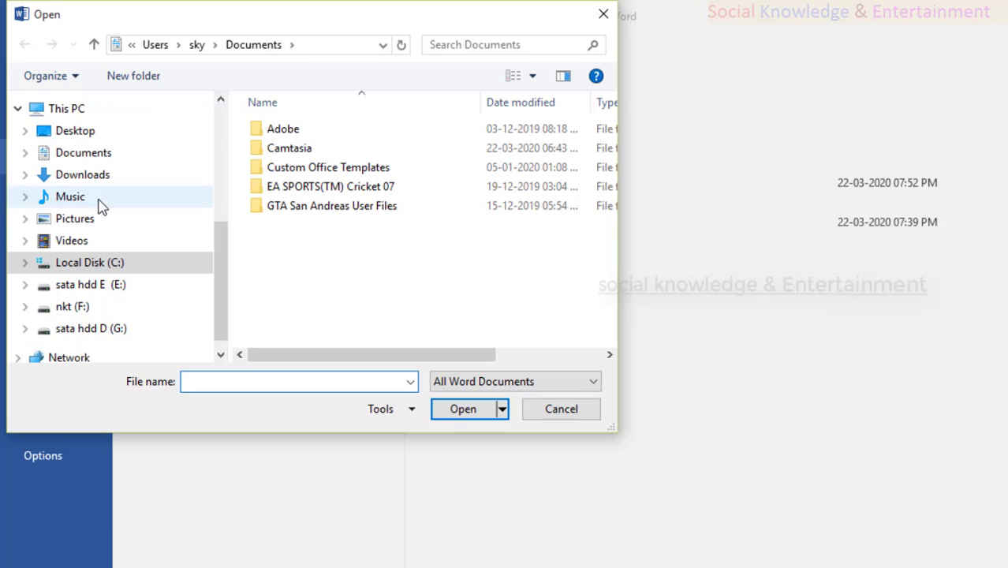
scroll(115, 217, up, 2)
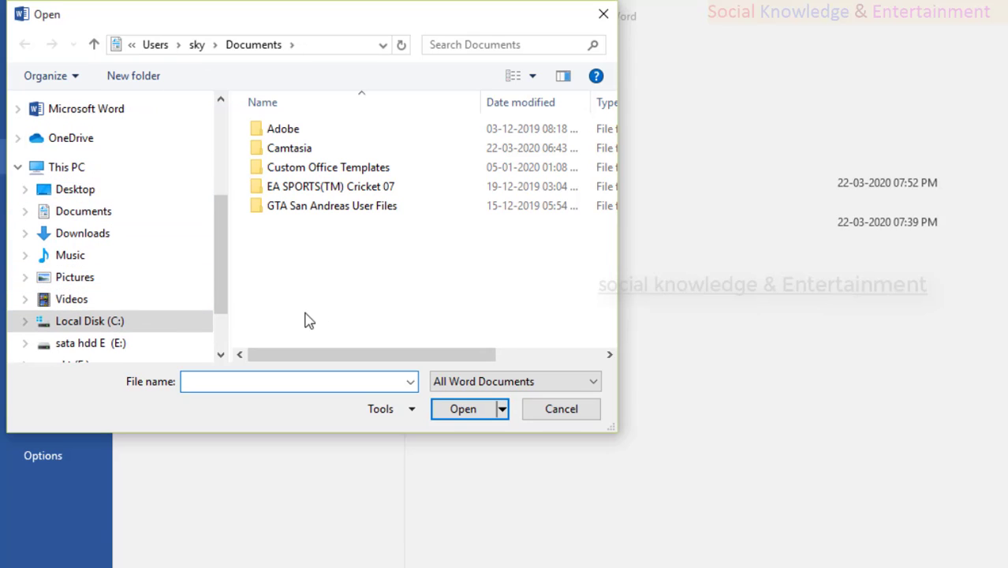
click(83, 197)
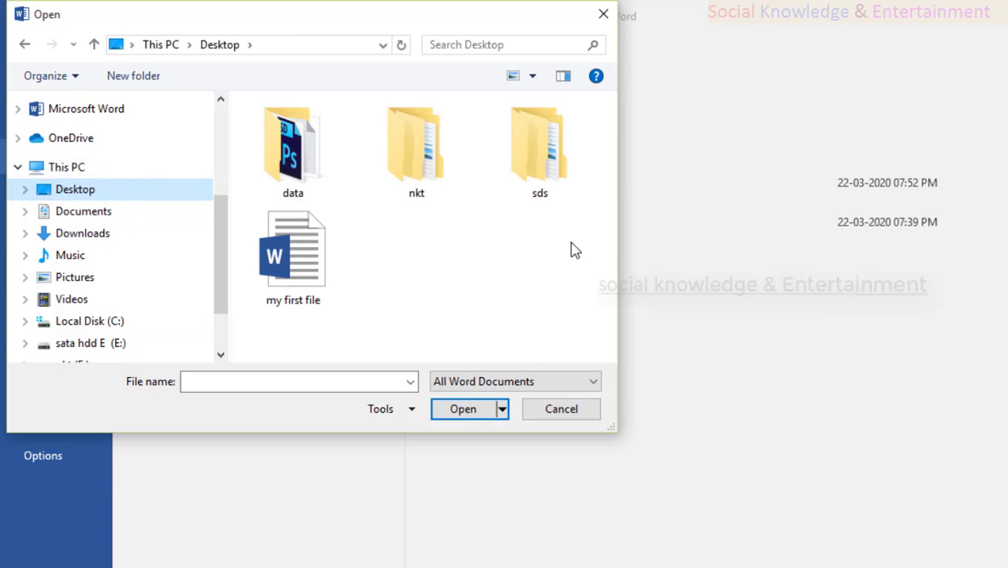
click(280, 256)
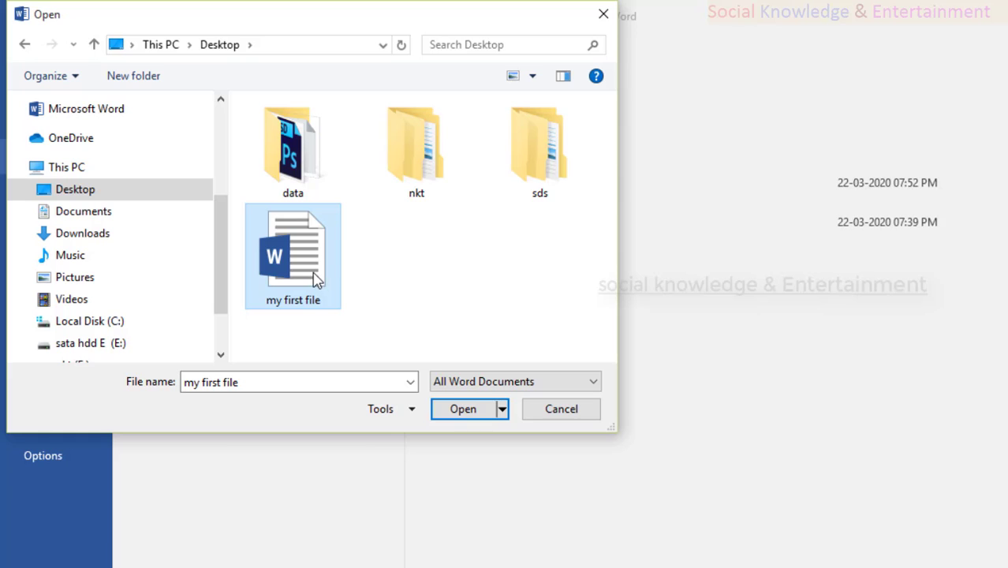
click(445, 412)
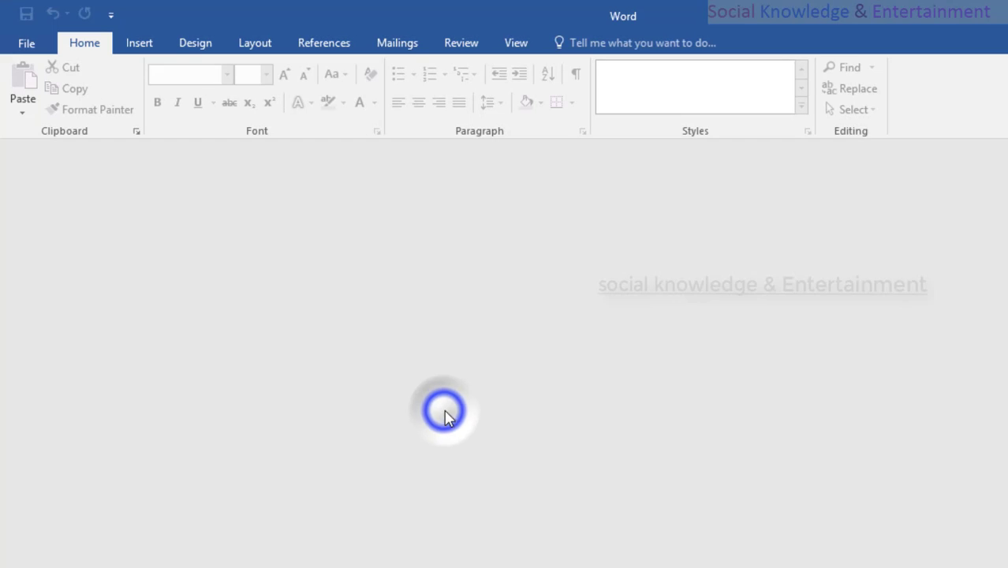
scroll(466, 363, down, 8)
scroll(470, 371, down, 10)
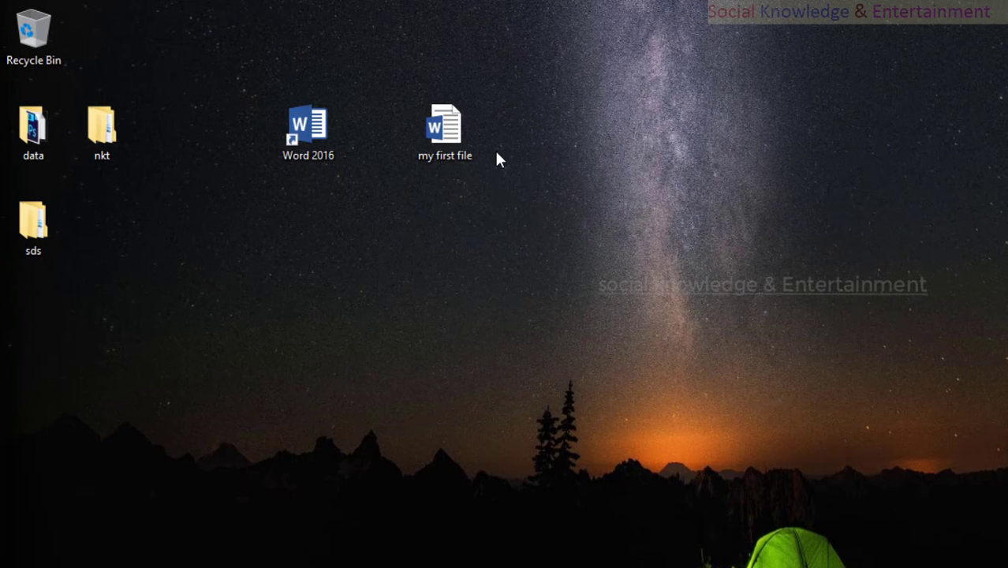
Move "my first file" on the desktop to a spot below the Word 2016 shortcut.
drag(470, 137, 393, 266)
click(304, 122)
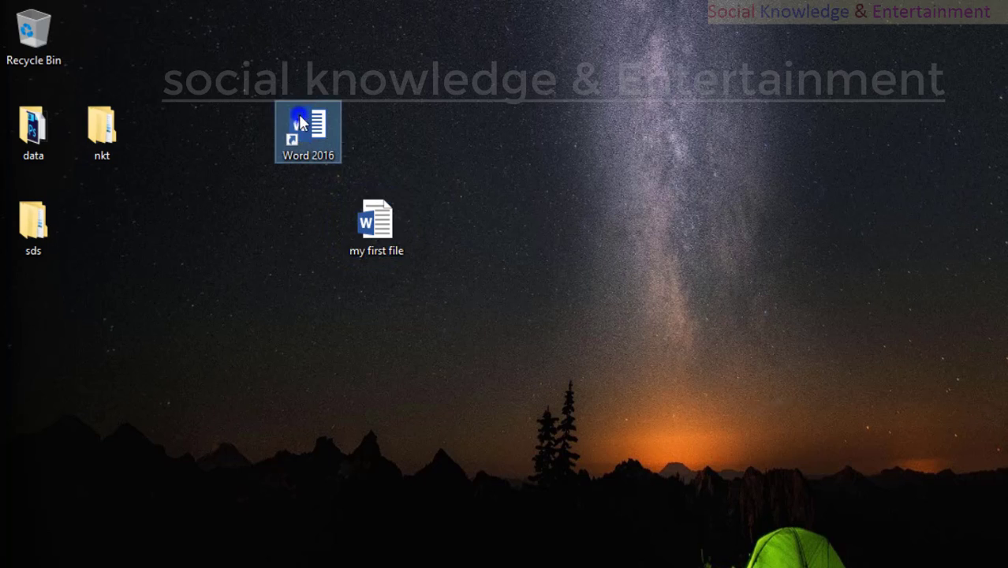
click(365, 228)
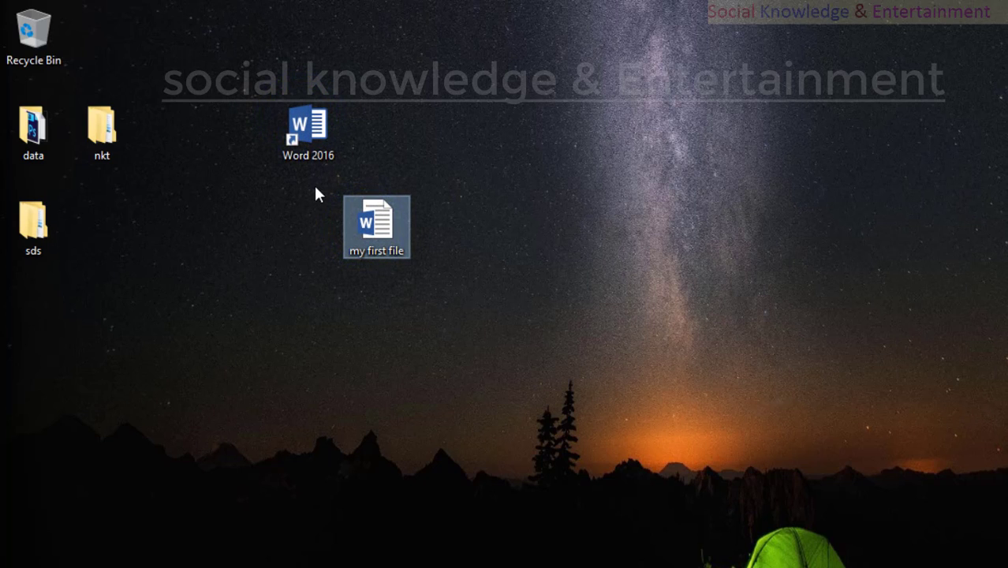
double_click(298, 125)
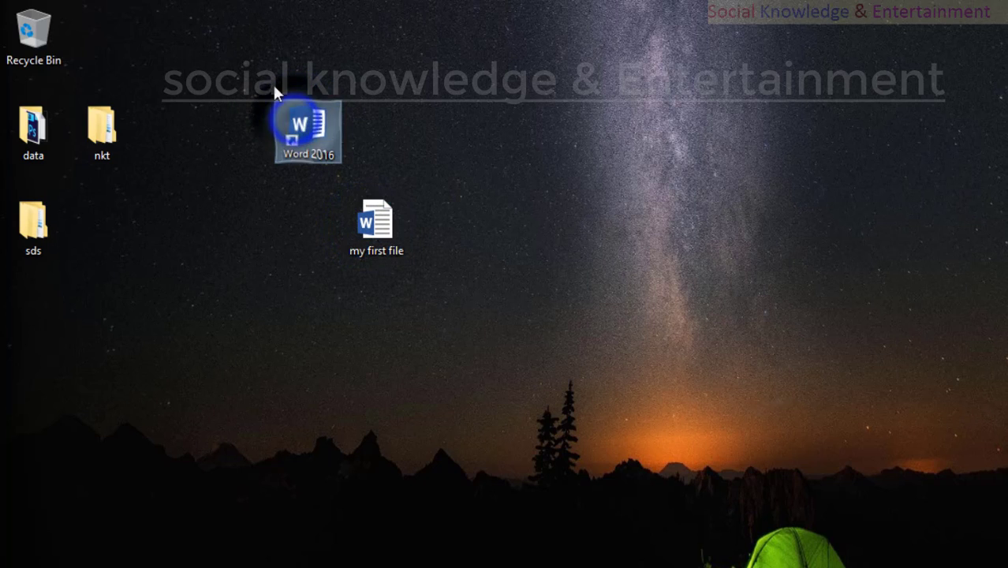
drag(266, 66, 454, 243)
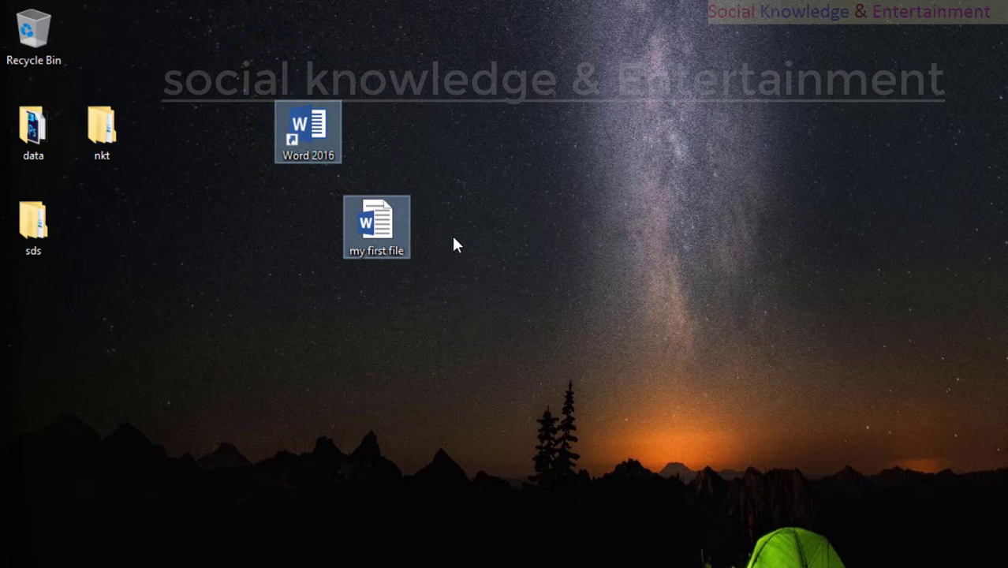
click(453, 240)
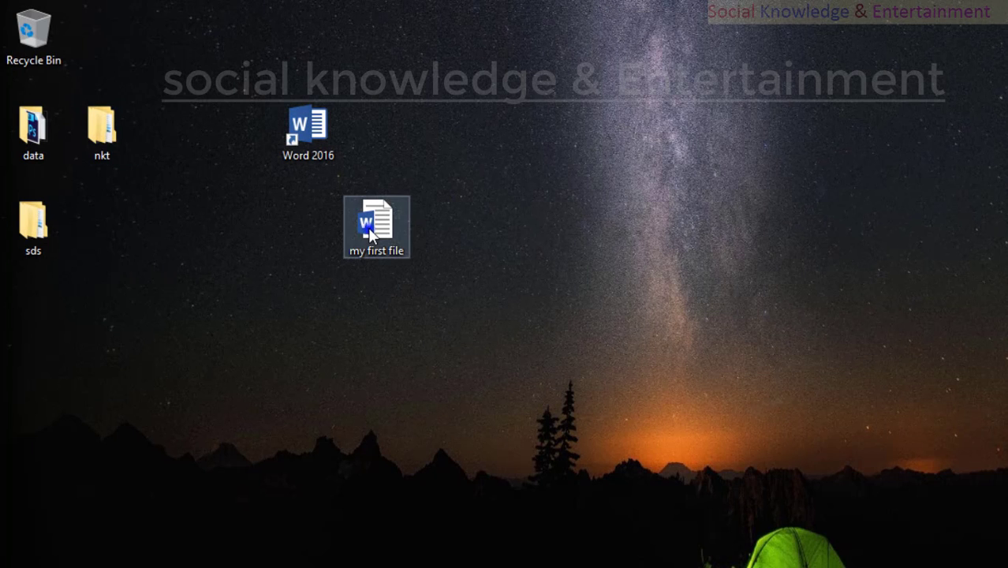
Reopen "my first file" from its new place on the desktop and look through the bumble bee text.
double_click(346, 227)
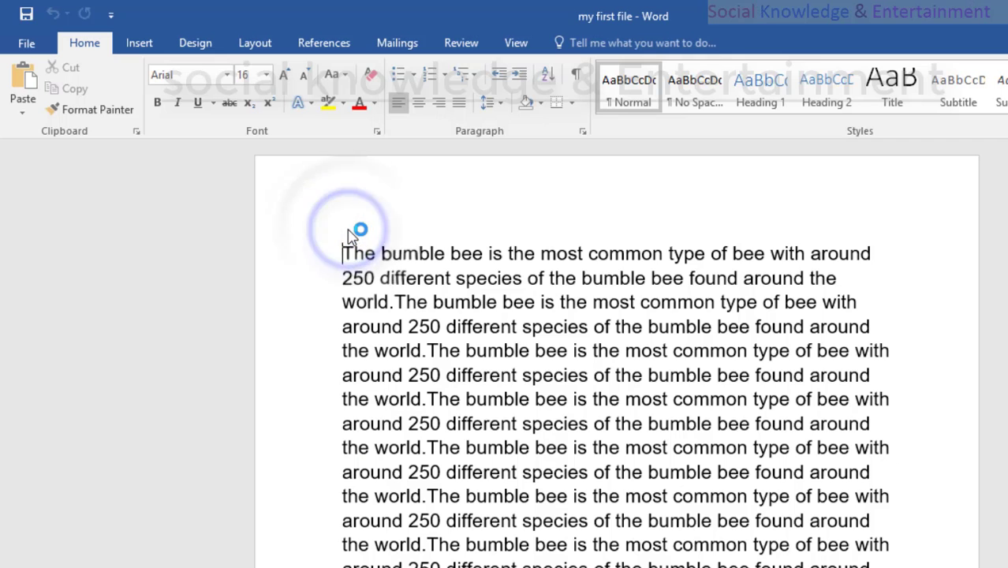
scroll(349, 229, down, 5)
scroll(350, 229, up, 5)
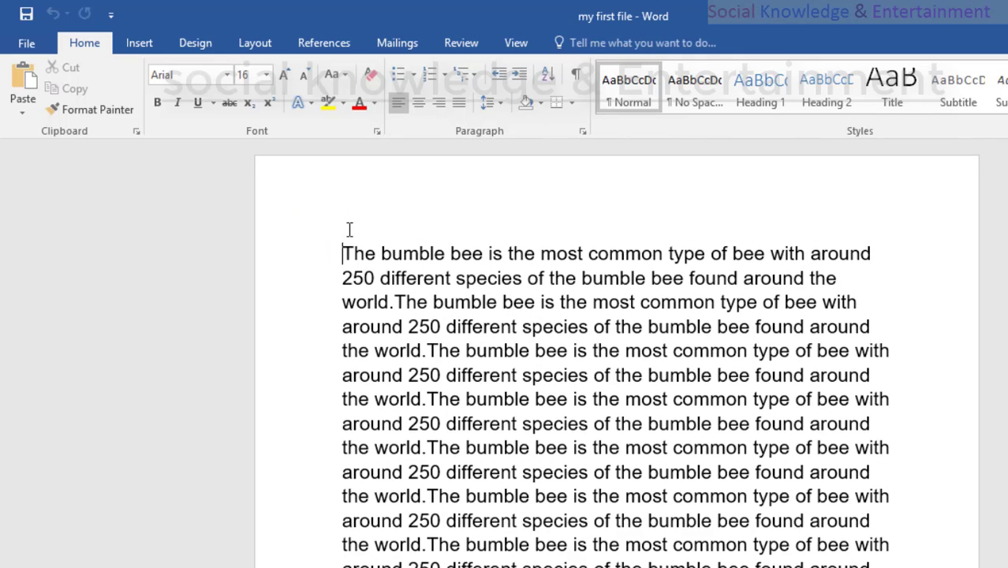
scroll(478, 452, down, 5)
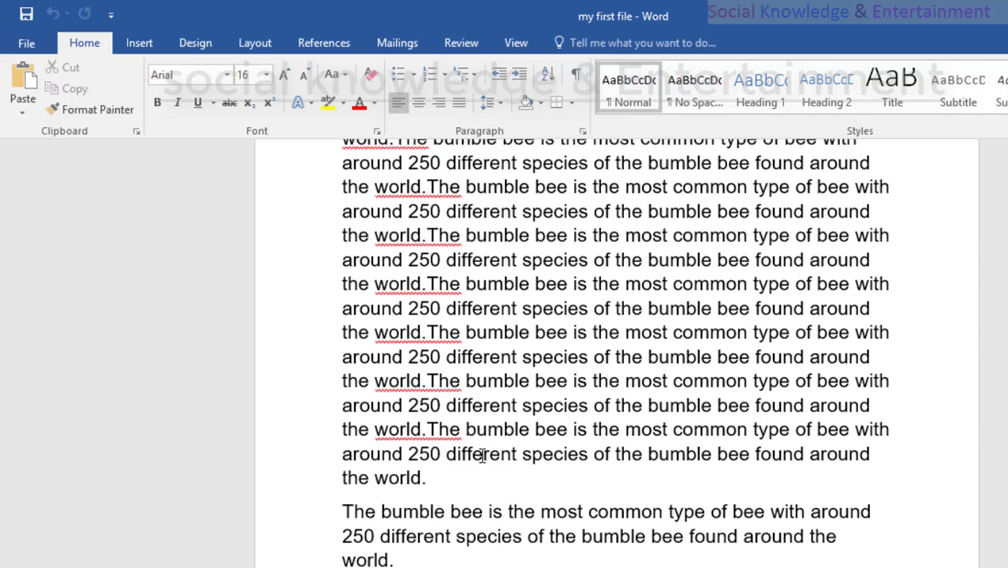
scroll(479, 452, up, 4)
click(140, 43)
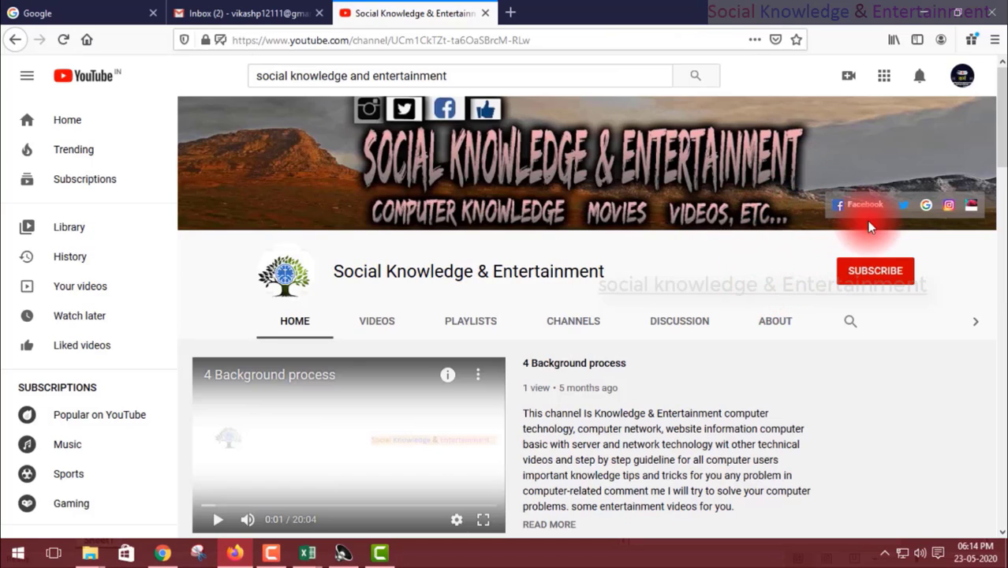
Switch to YouTube in Firefox, subscribe to the Social Knowledge & Entertainment channel with all notifications and look through its home page.
click(904, 278)
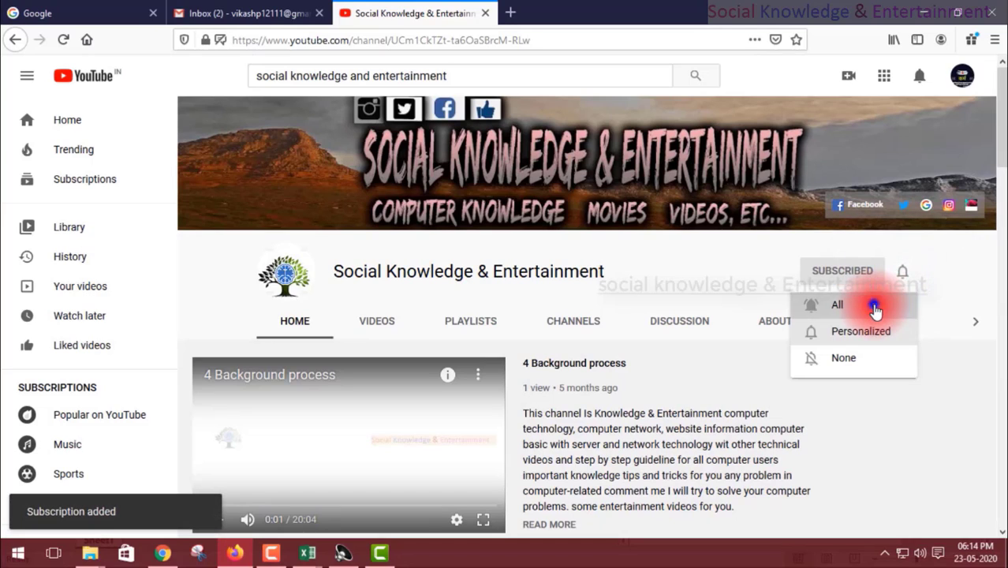
click(874, 308)
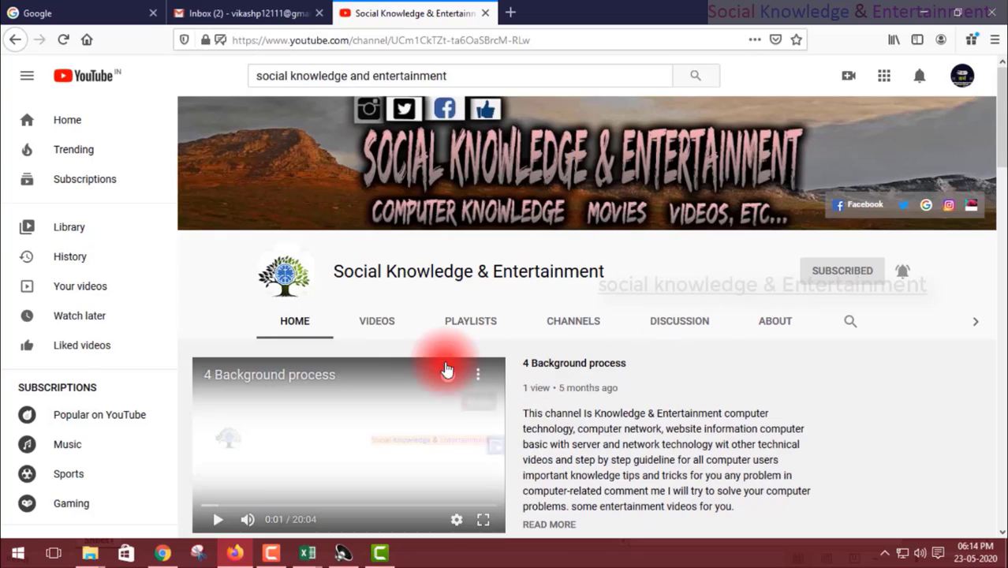
scroll(368, 399, down, 4)
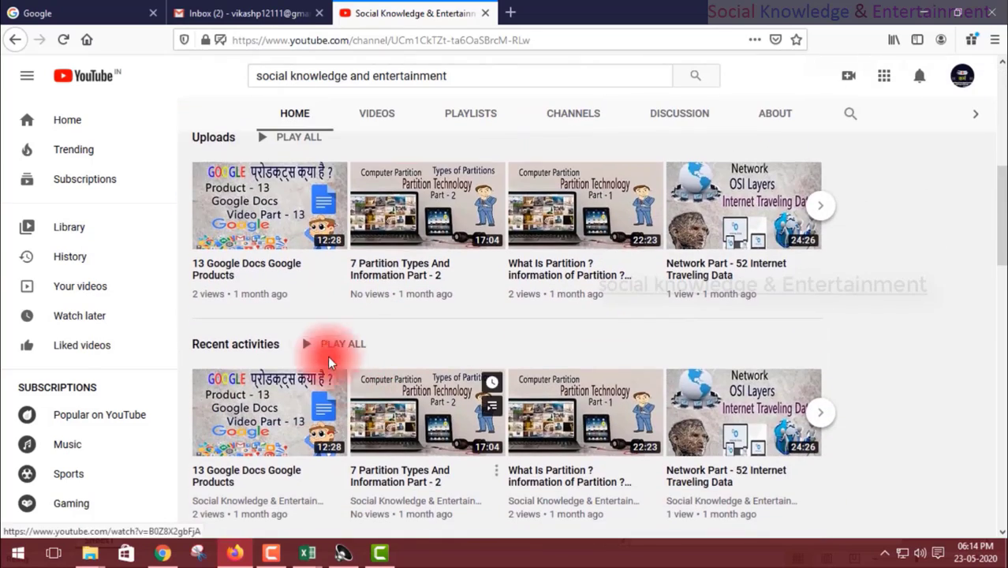
scroll(330, 361, down, 10)
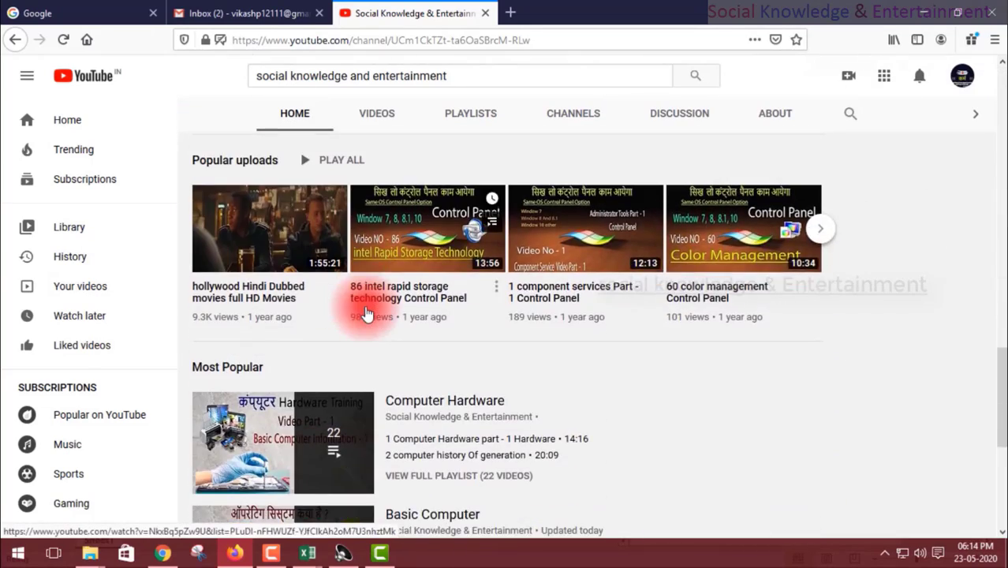
scroll(365, 314, down, 5)
scroll(365, 311, up, 19)
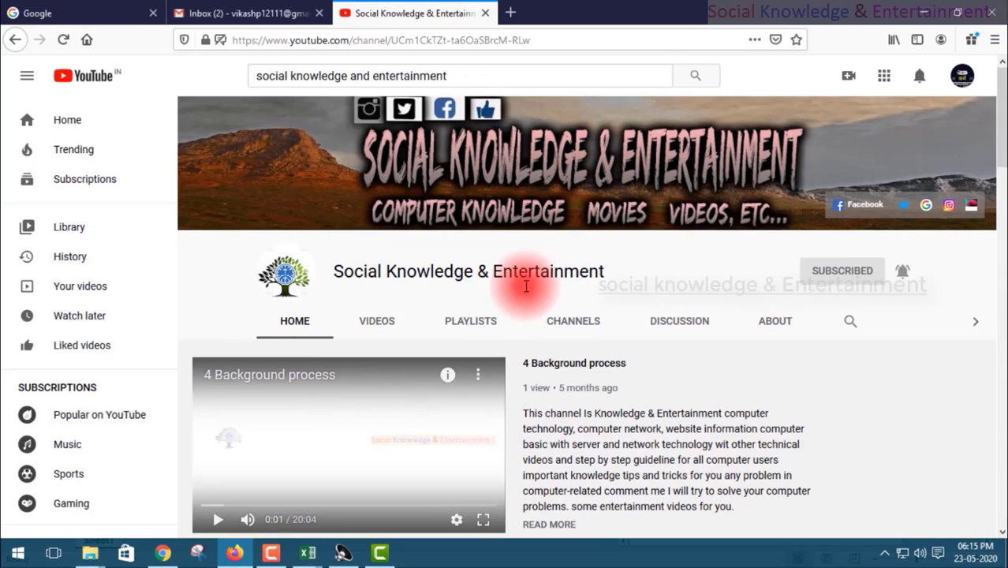
Show the channel's playlists and play the "Basic Starting Users" playlist.
click(472, 325)
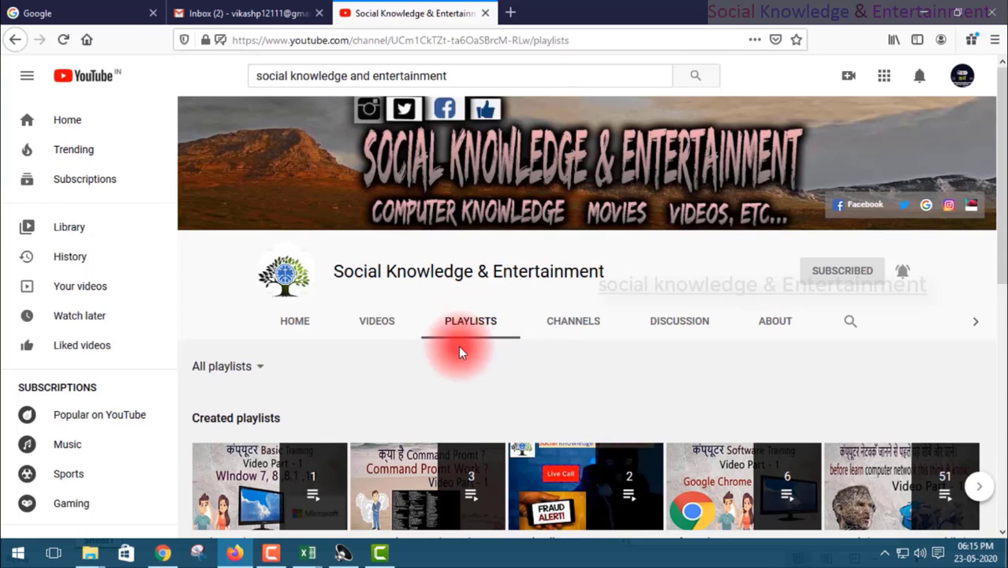
scroll(374, 280, down, 3)
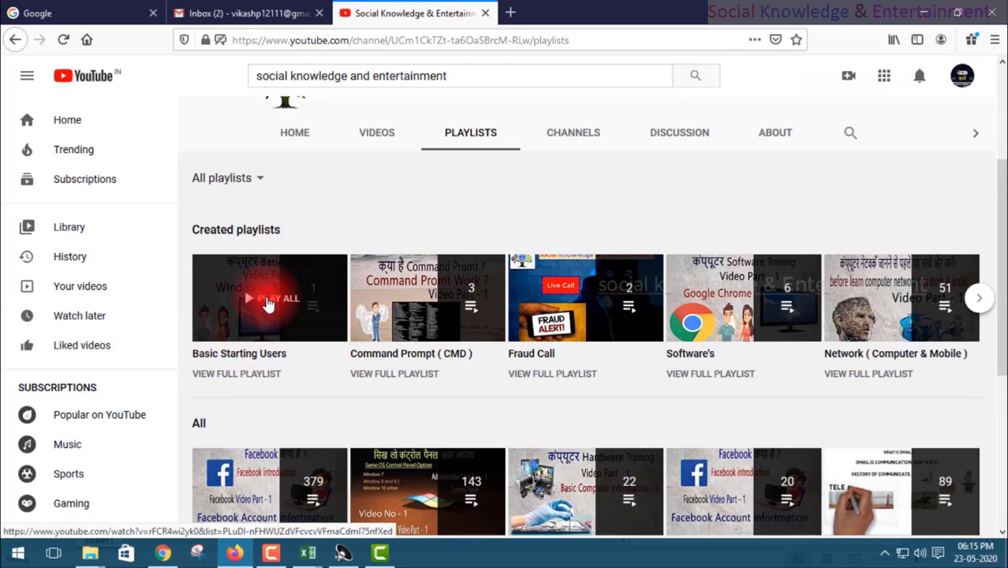
scroll(251, 263, down, 1)
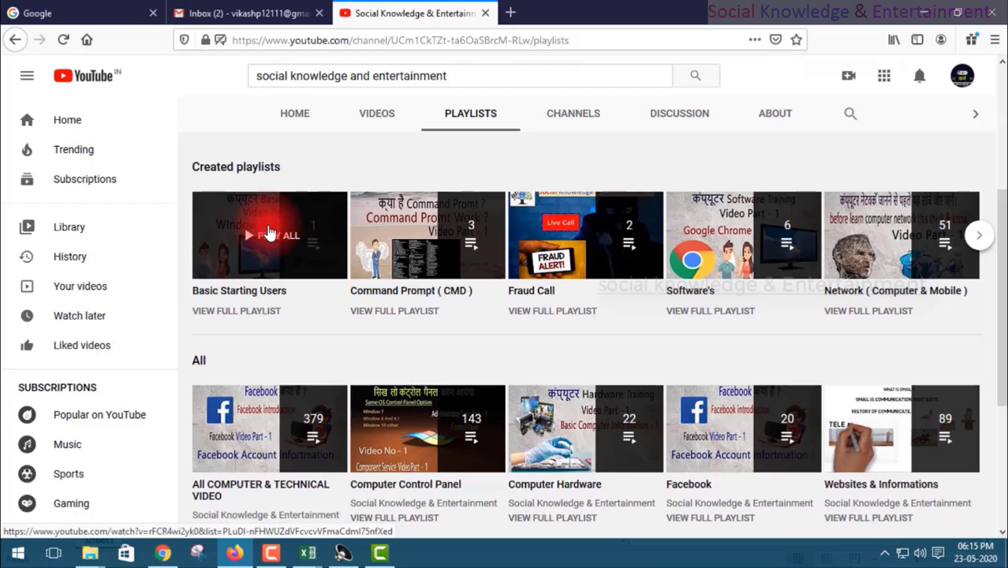
click(268, 233)
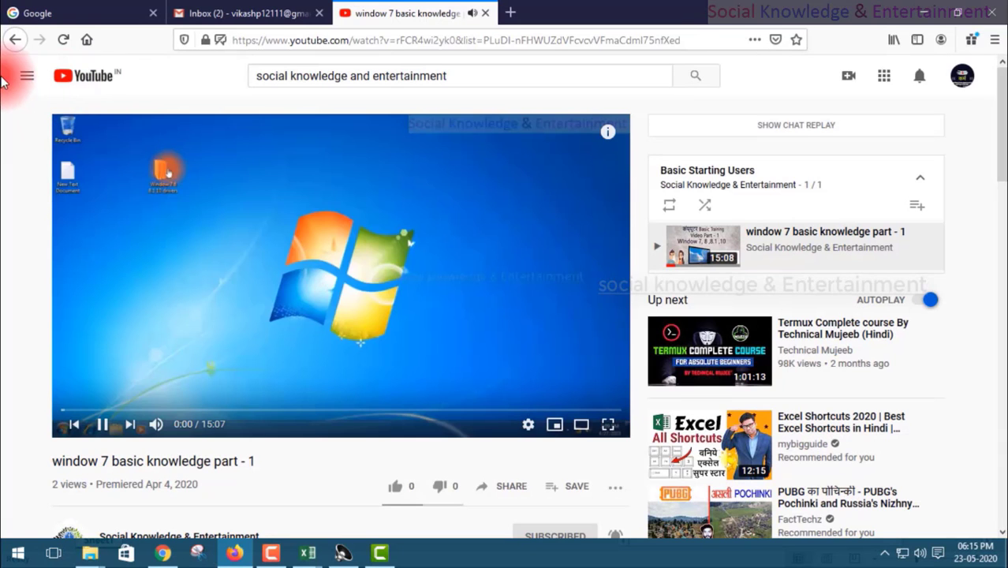
Return to the channel's playlists, close the mini player and look through the Created, All and Most Popular playlists.
click(14, 39)
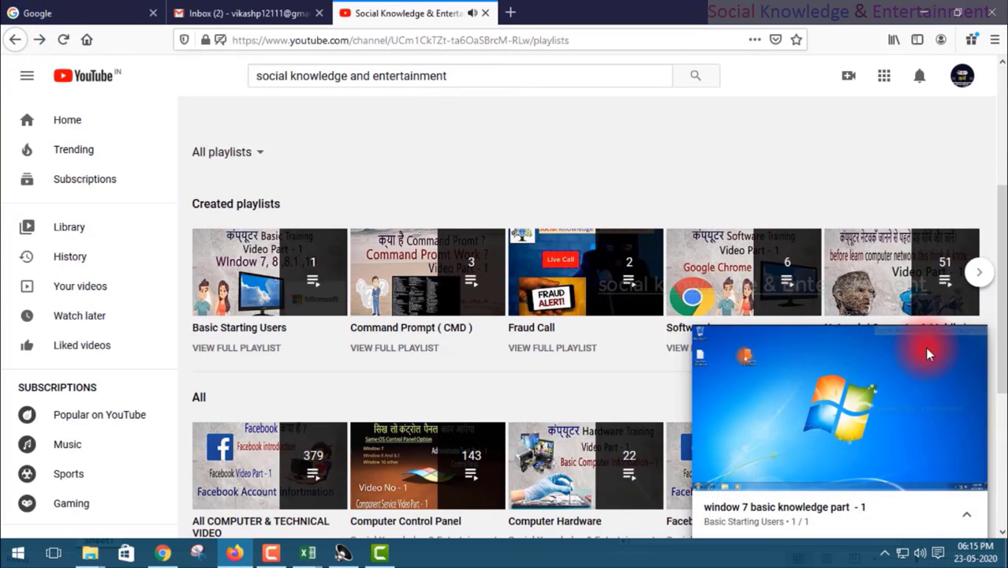
click(971, 344)
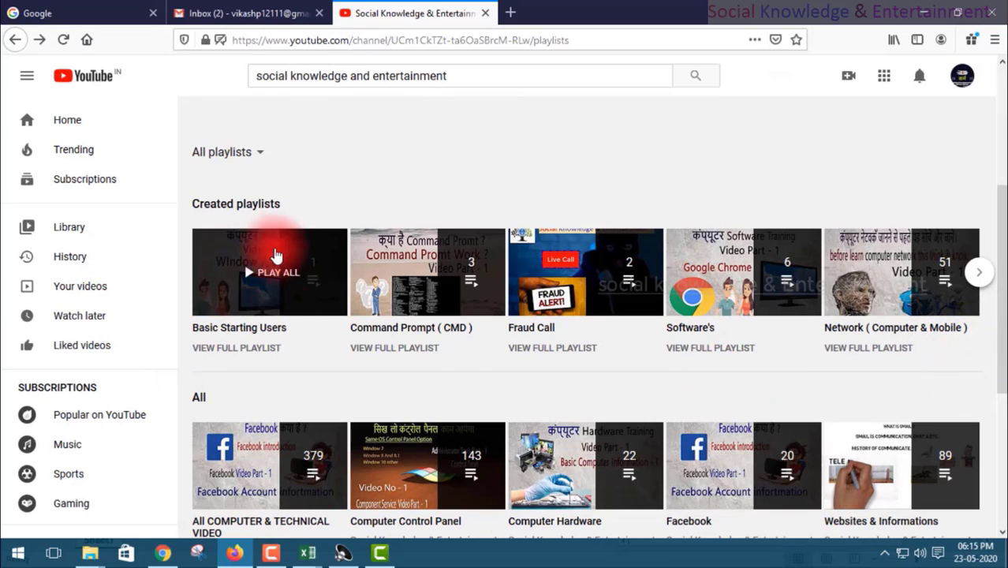
scroll(596, 368, down, 3)
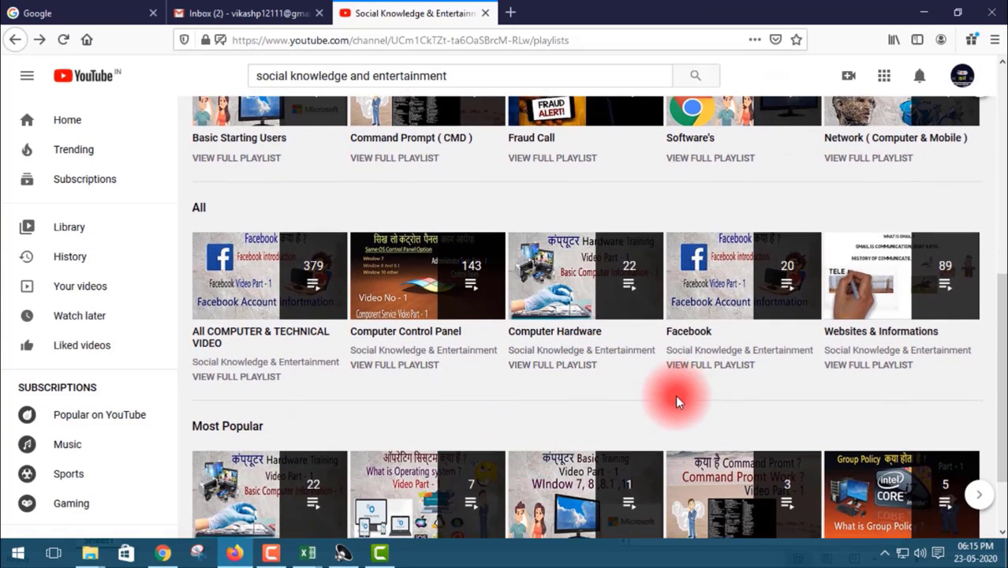
scroll(675, 395, down, 2)
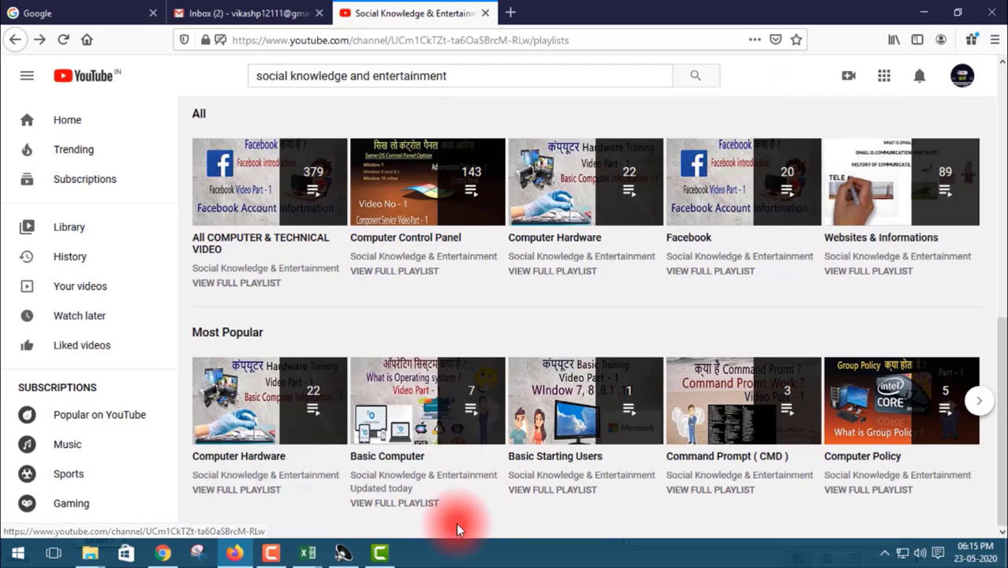
scroll(430, 438, up, 5)
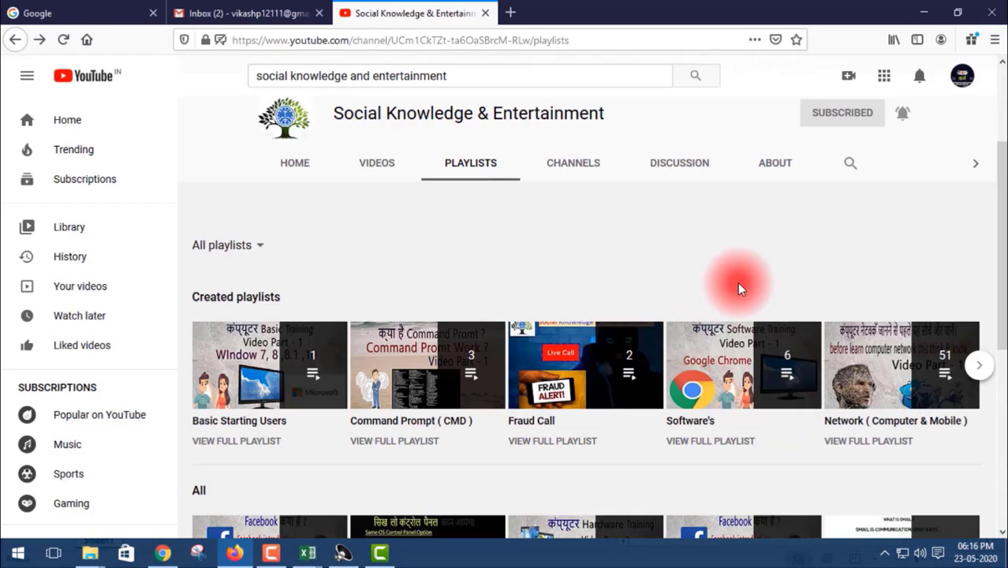
mouse_move(720, 406)
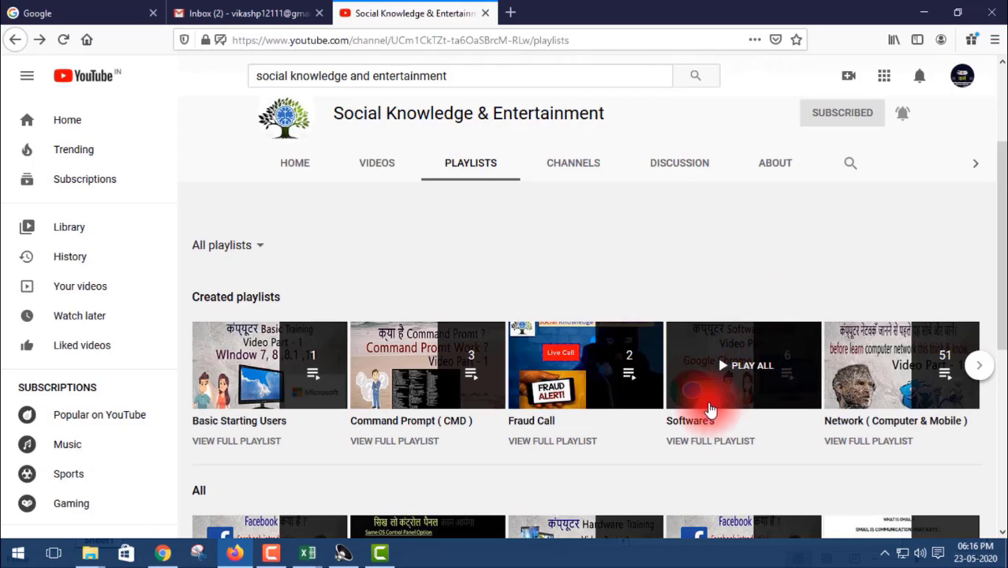
mouse_move(765, 393)
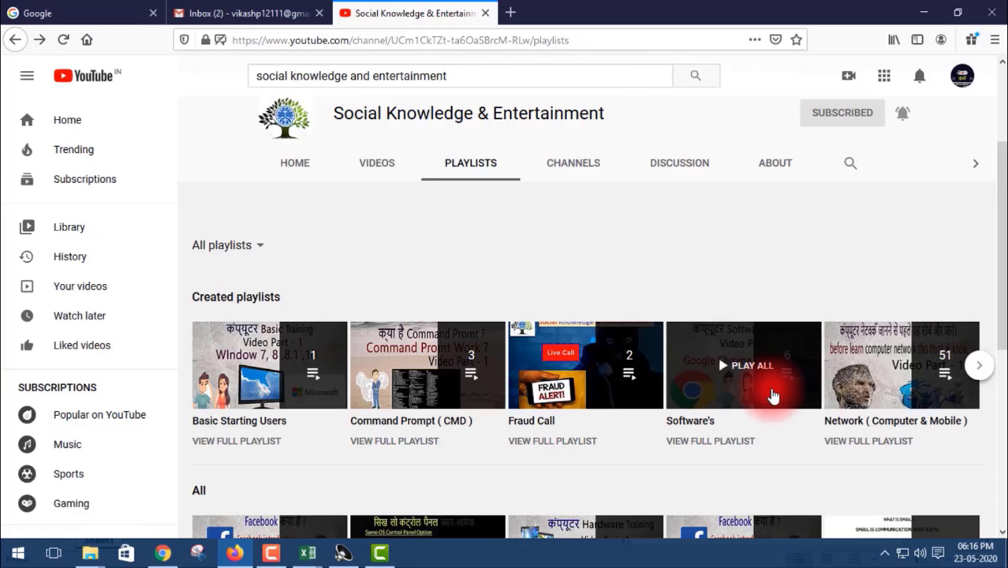
scroll(744, 411, down, 4)
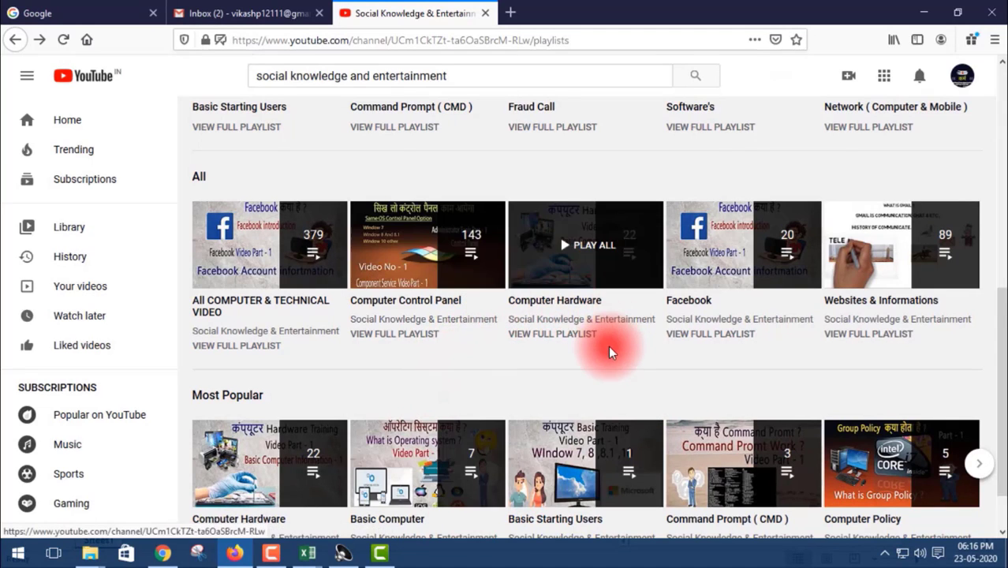
scroll(609, 346, down, 1)
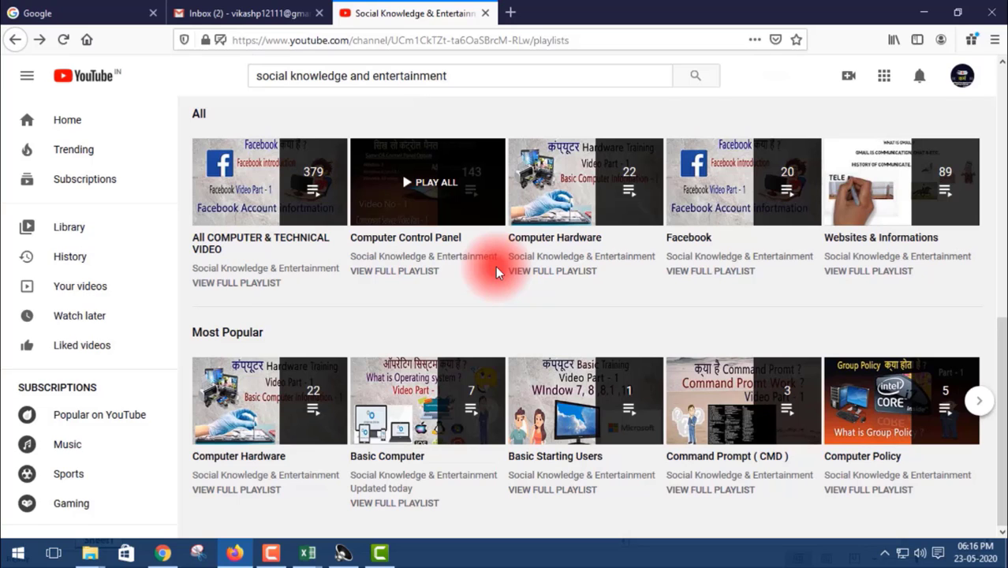
Open the "Websites & Informations" playlist, look through its videos, and return to the playlists with the mini player closed.
click(904, 202)
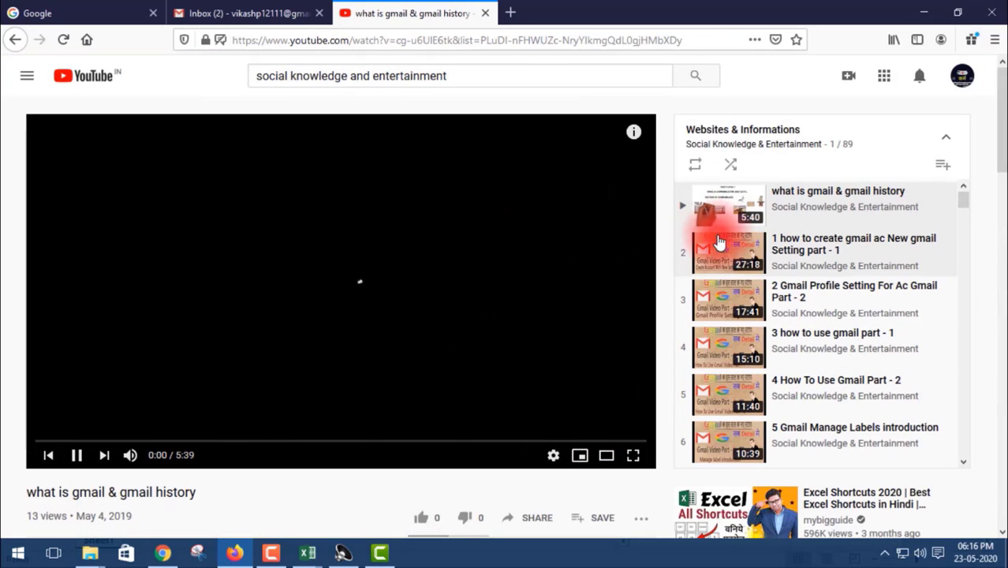
scroll(762, 268, down, 16)
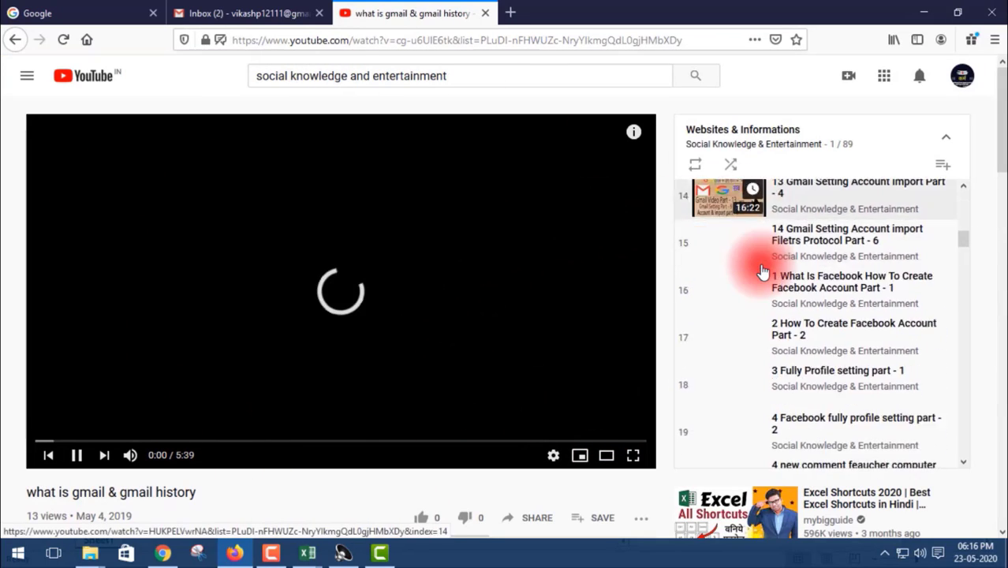
scroll(762, 267, down, 4)
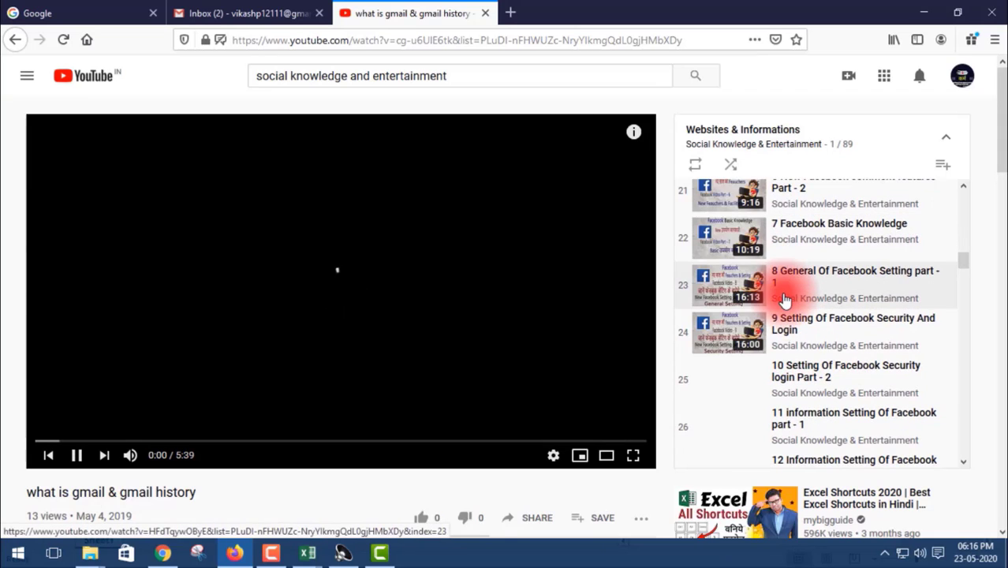
scroll(777, 290, down, 4)
scroll(778, 294, down, 10)
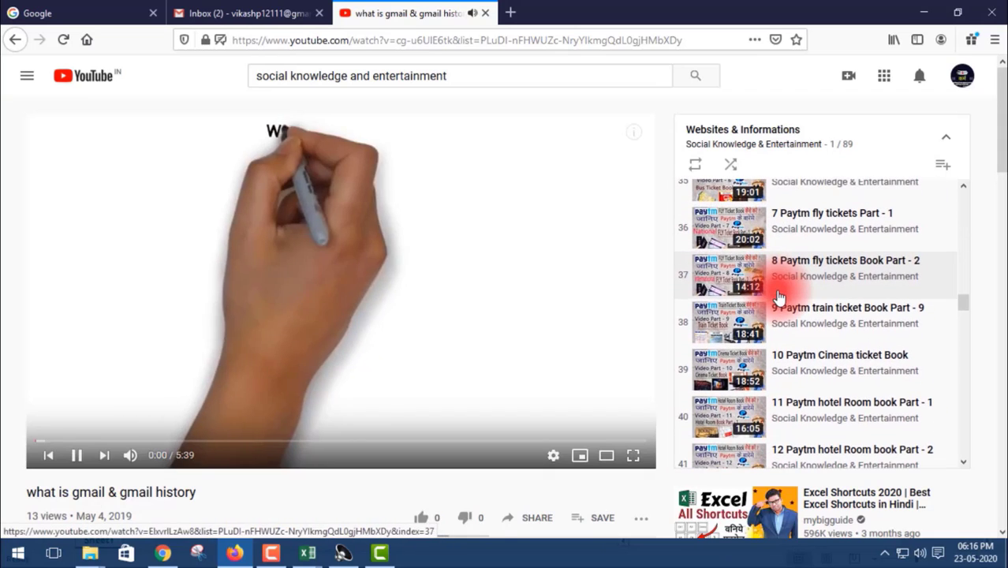
click(15, 39)
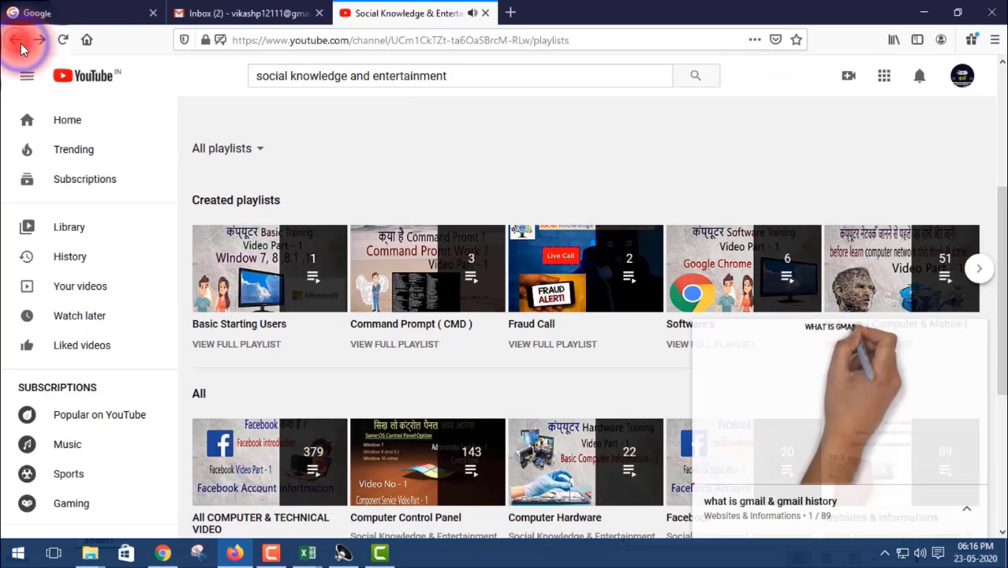
mouse_move(914, 343)
click(971, 343)
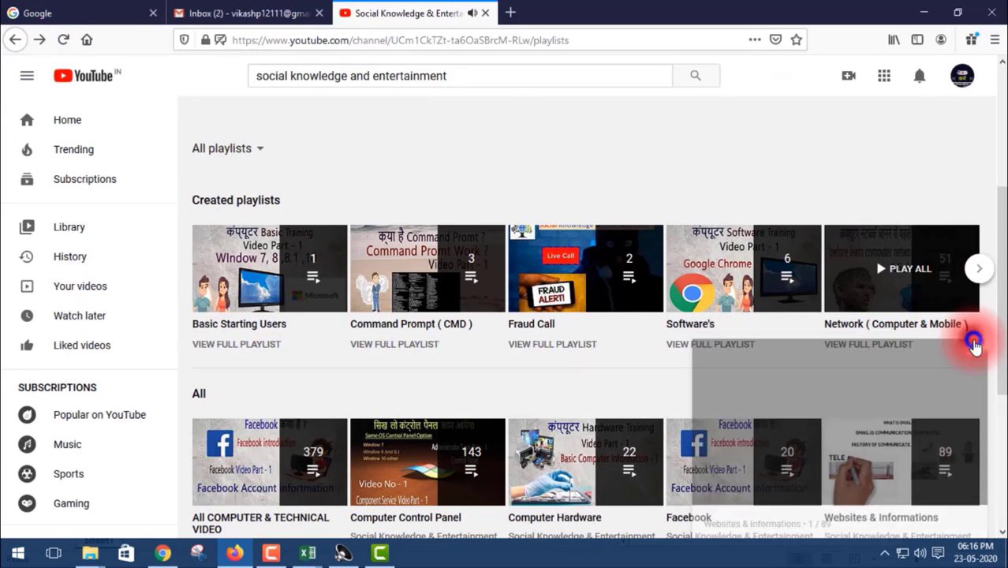
Open the "Computer Control Panel" playlist, look through its videos, and return to the playlists with the mini player closed.
scroll(408, 310, down, 3)
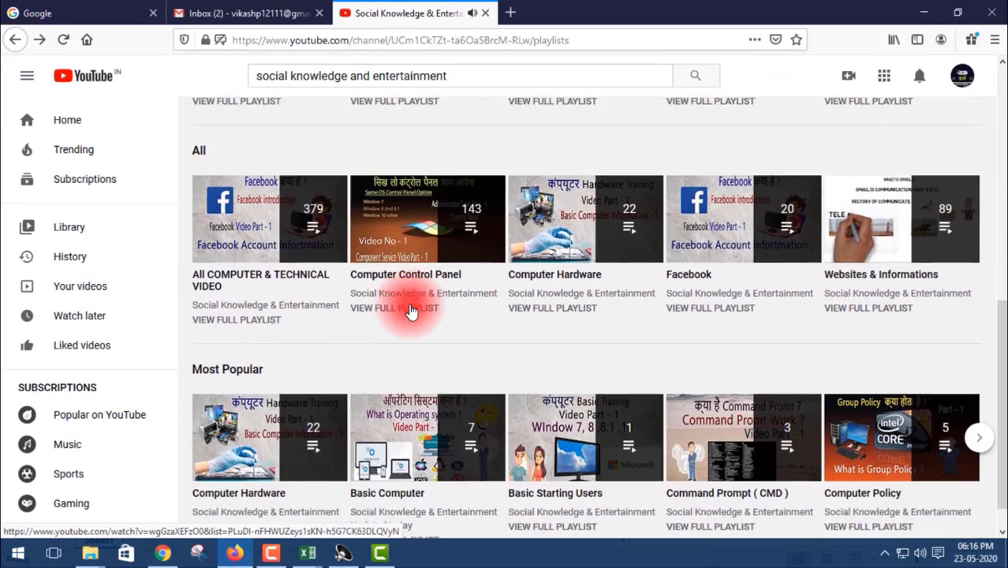
scroll(678, 327, down, 1)
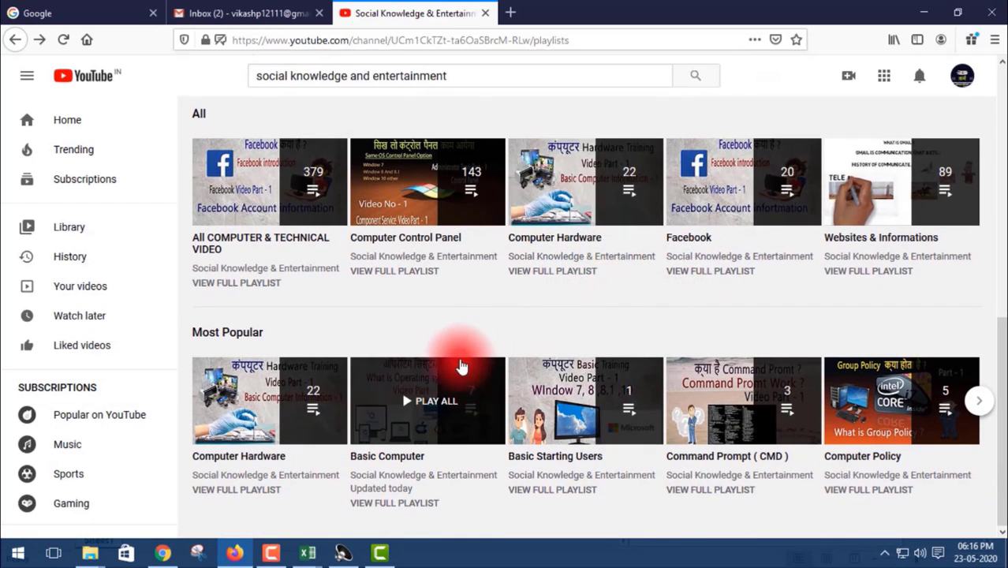
scroll(398, 287, up, 1)
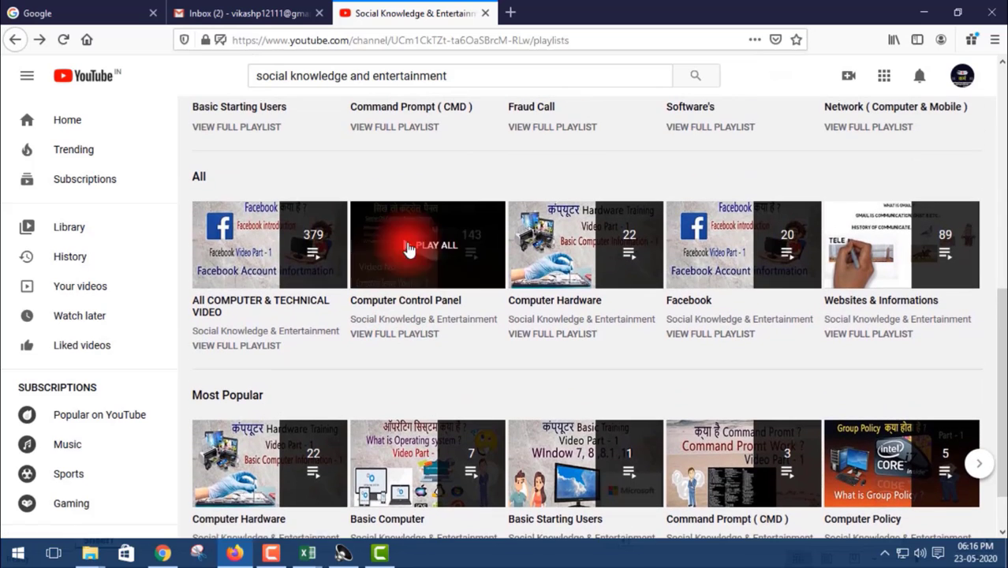
click(424, 302)
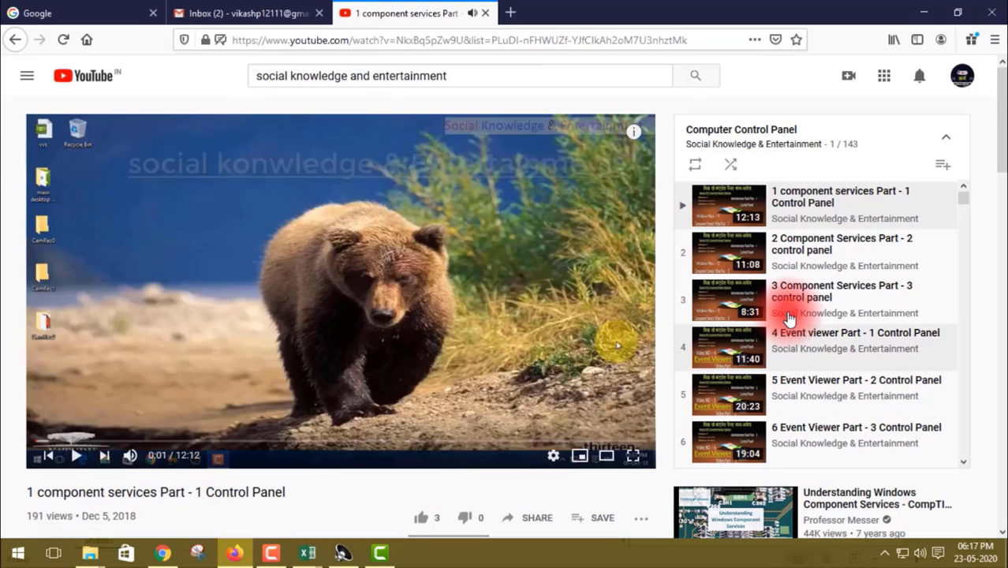
scroll(745, 296, down, 10)
scroll(787, 289, down, 7)
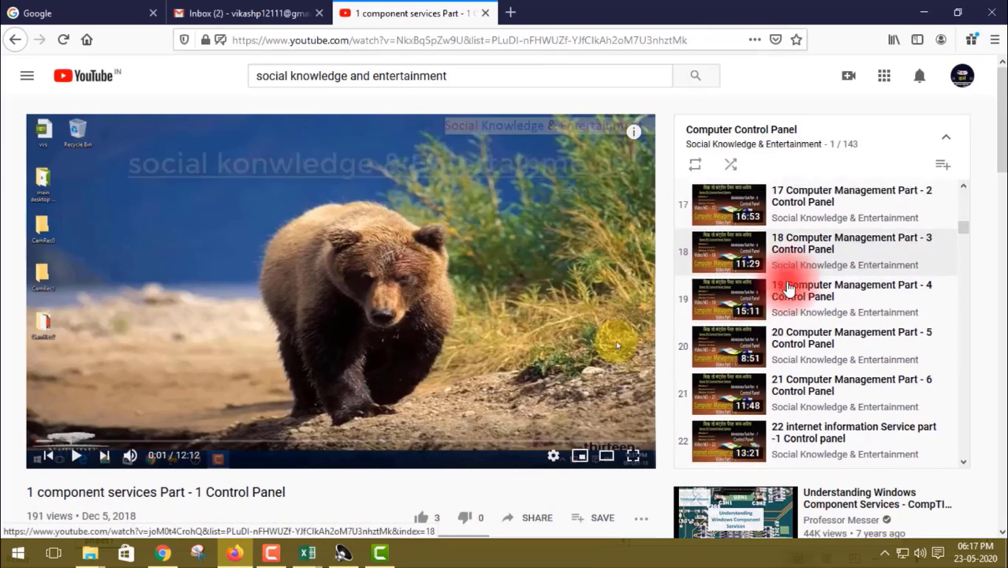
click(12, 44)
click(973, 345)
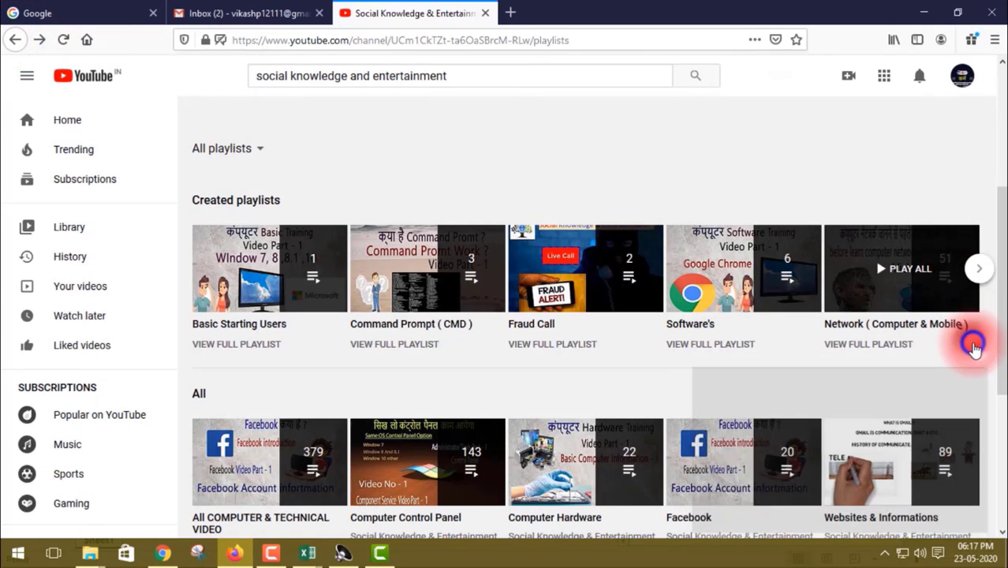
Open the "Network ( Computer & Mobile )" playlist, pause its first video, look through the list, and return to the playlists without the mini player.
scroll(524, 378, down, 3)
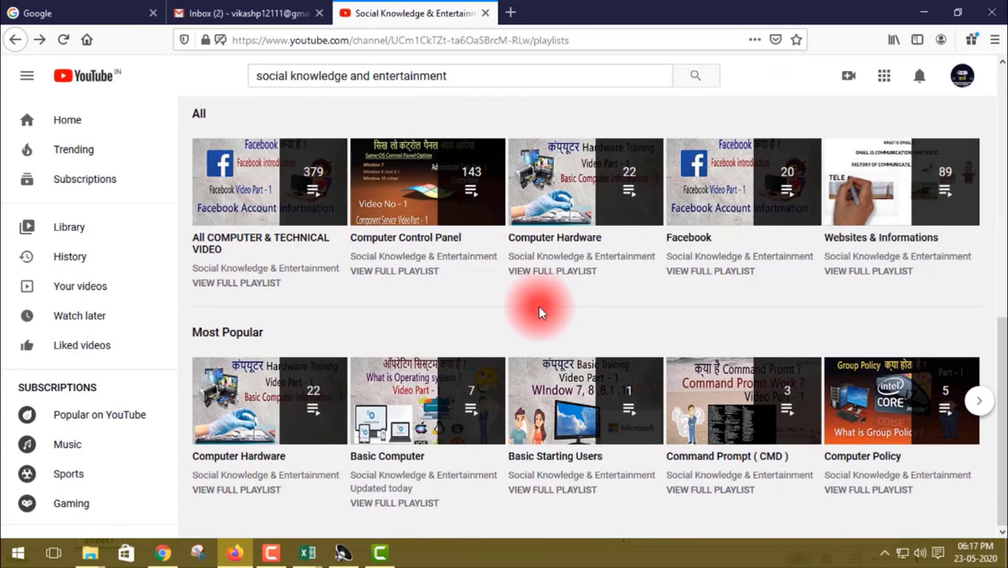
scroll(588, 410, up, 3)
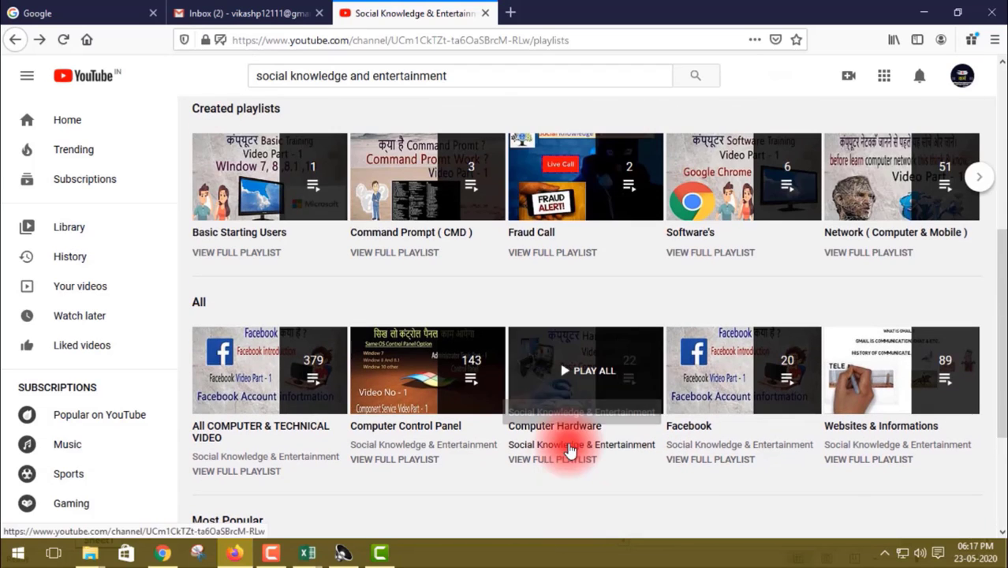
click(878, 196)
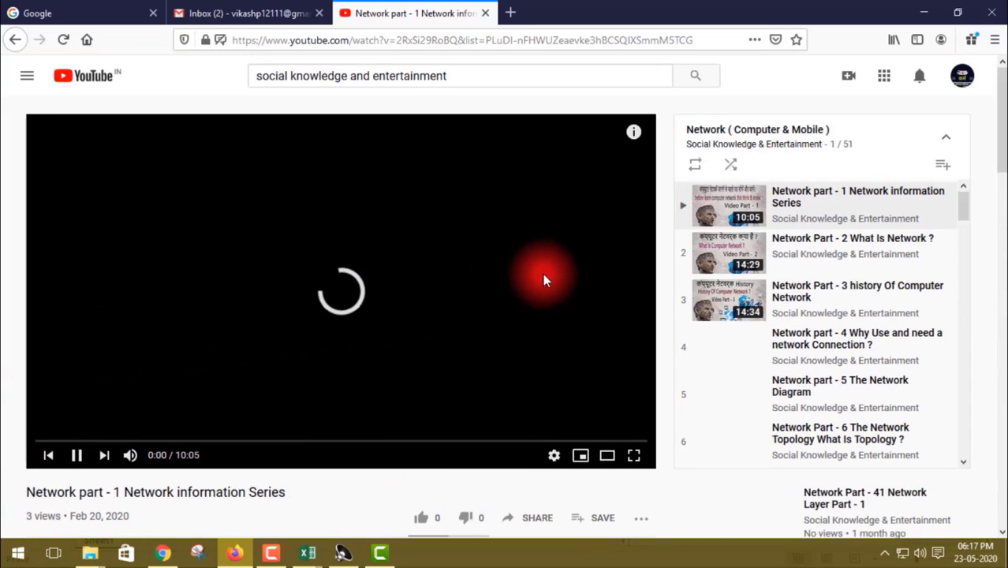
scroll(789, 339, down, 5)
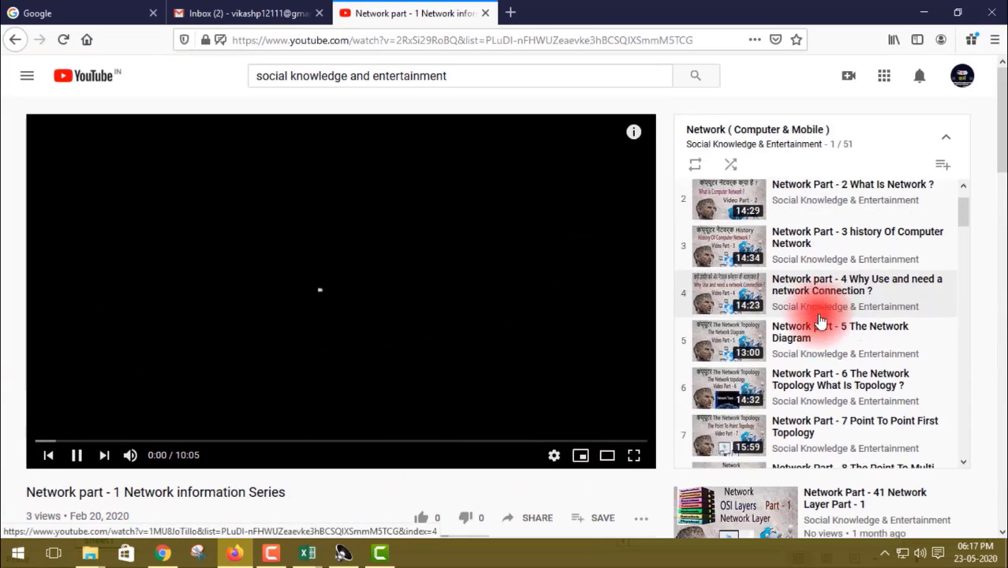
click(80, 463)
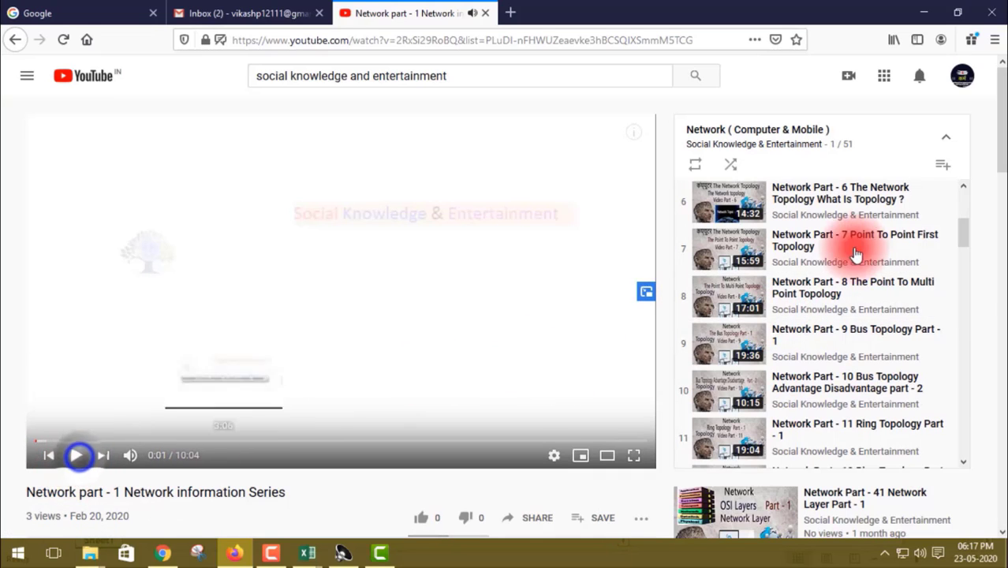
scroll(864, 293, down, 4)
scroll(864, 295, down, 9)
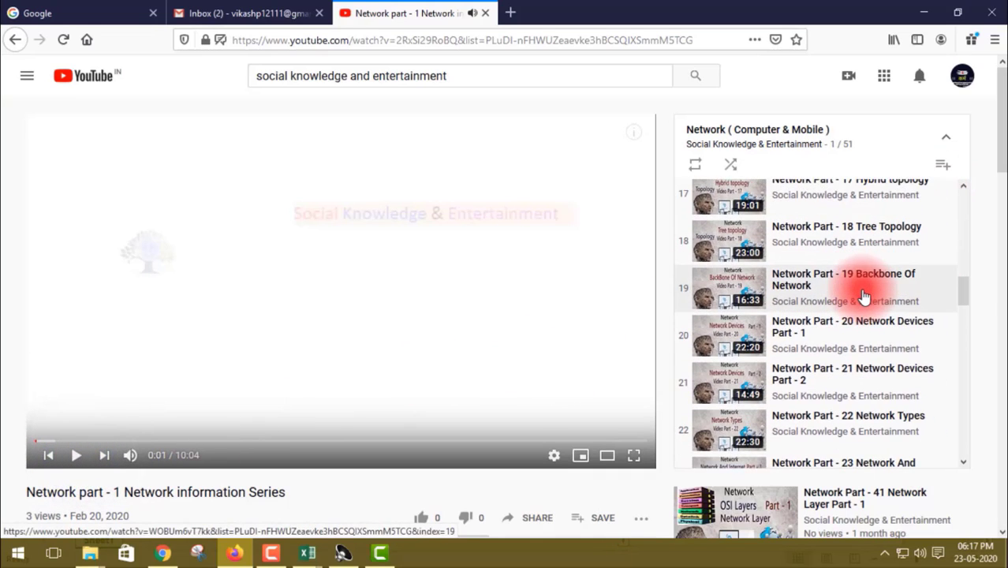
scroll(864, 293, up, 16)
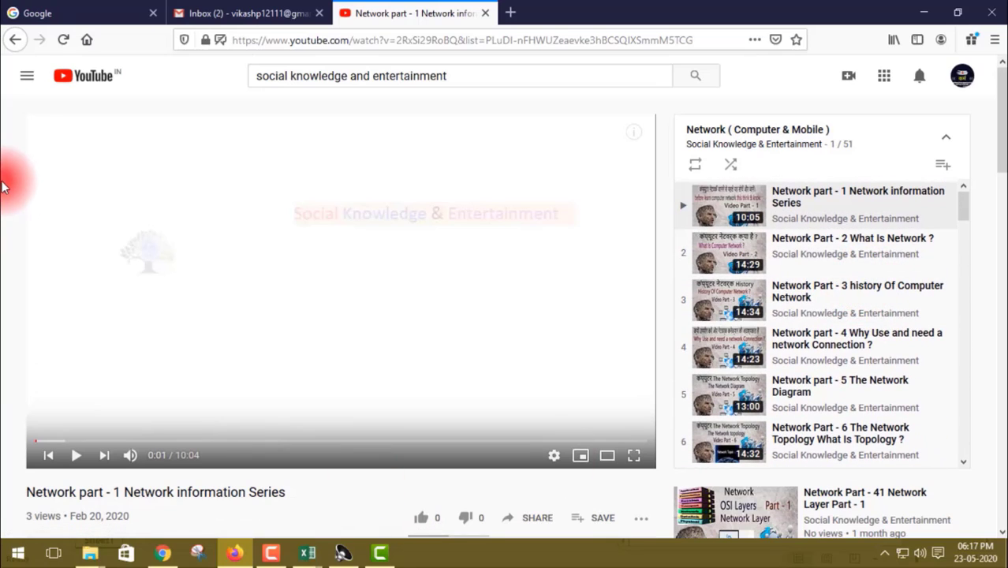
click(24, 48)
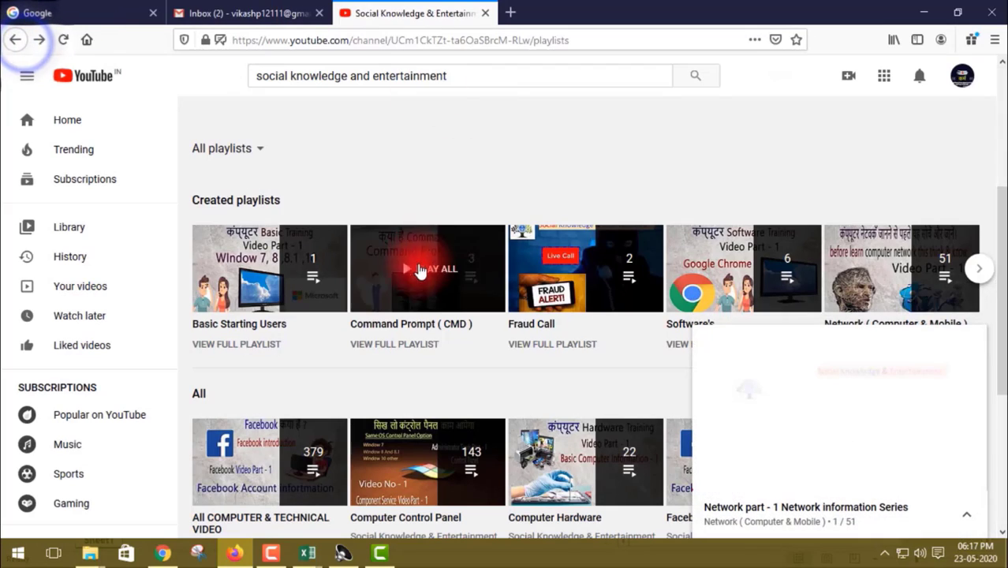
click(975, 345)
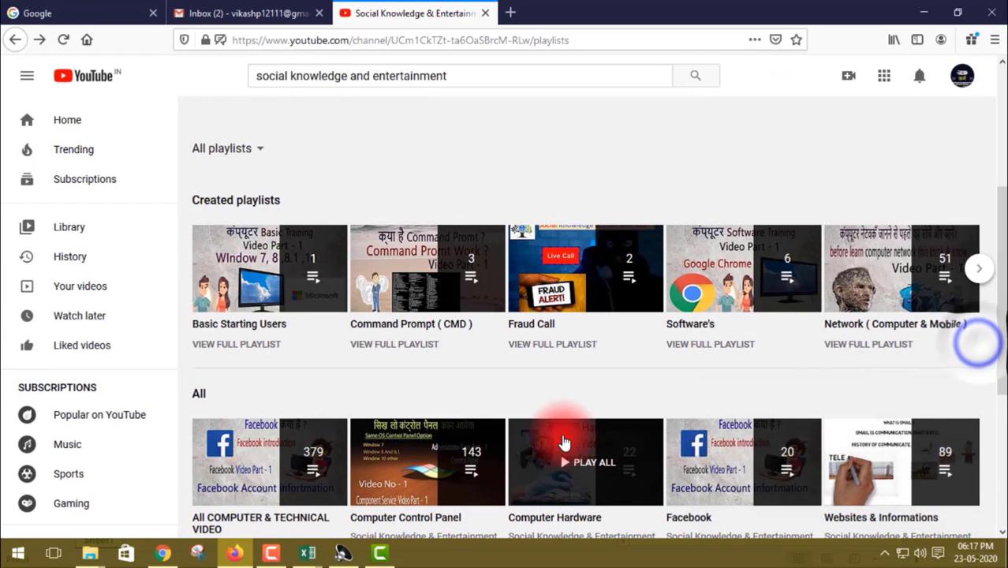
Open the "Computer Hardware" playlist from Most Popular, look through its videos, and return to the playlists with the mini player closed.
scroll(394, 412, down, 3)
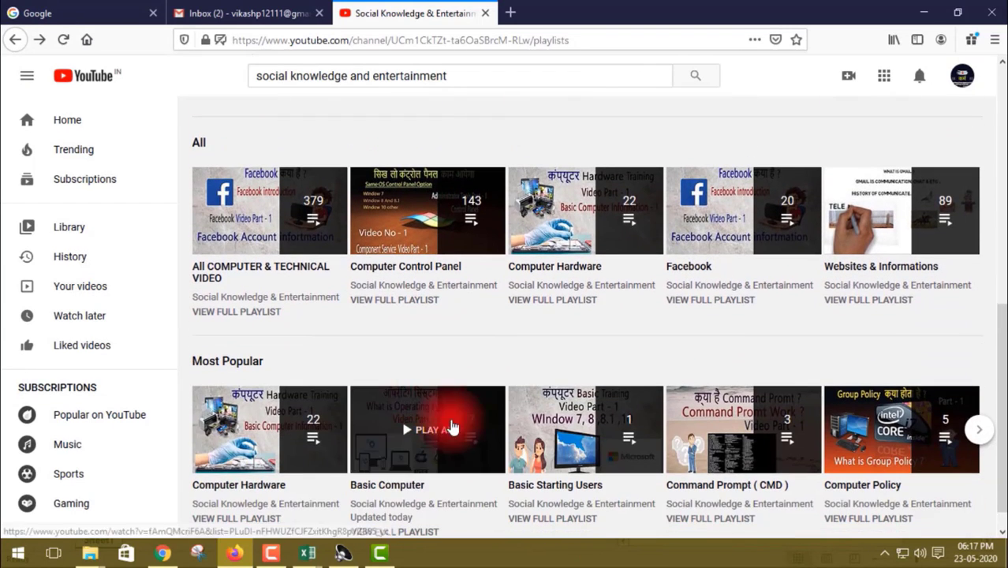
click(270, 442)
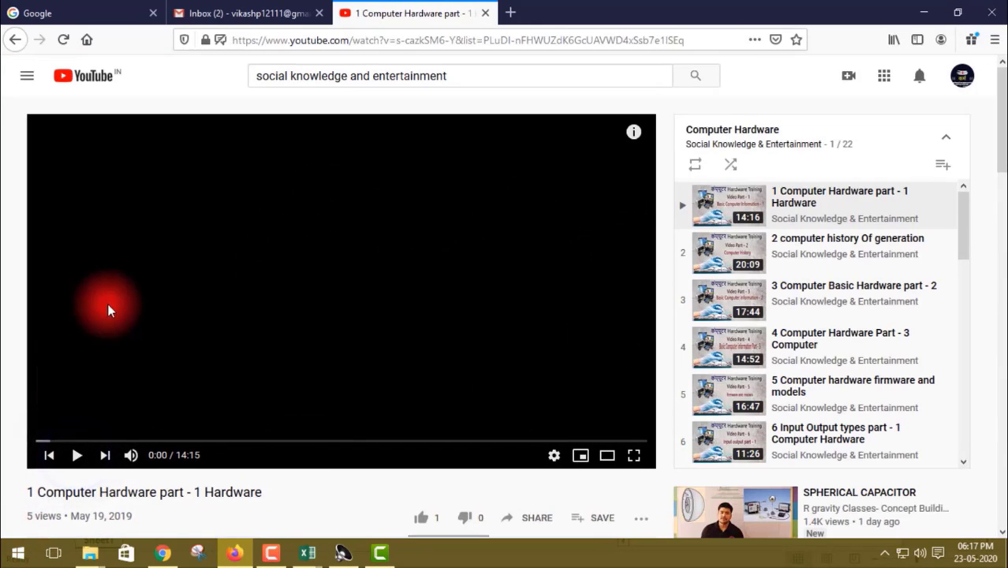
scroll(759, 314, down, 1)
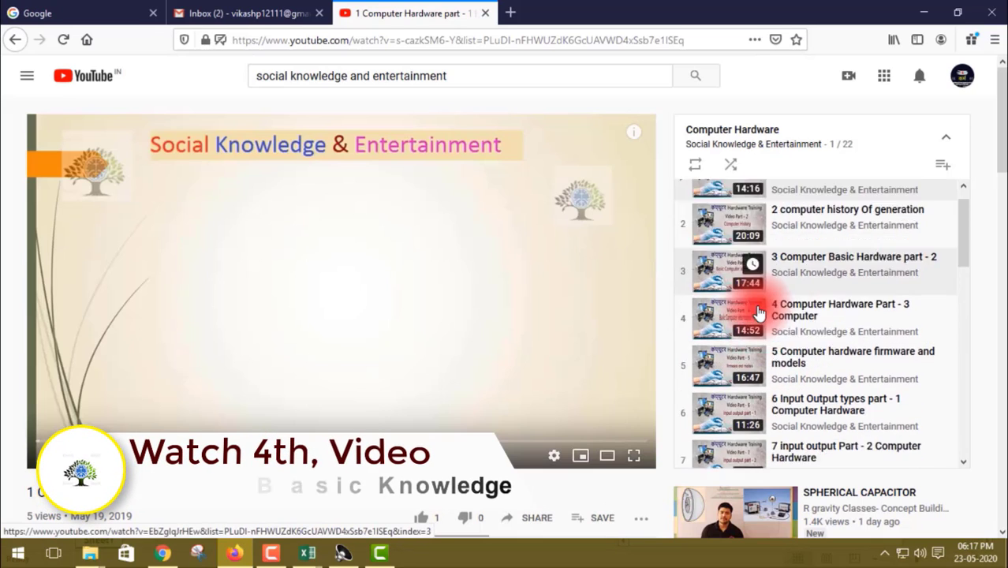
scroll(753, 300, down, 8)
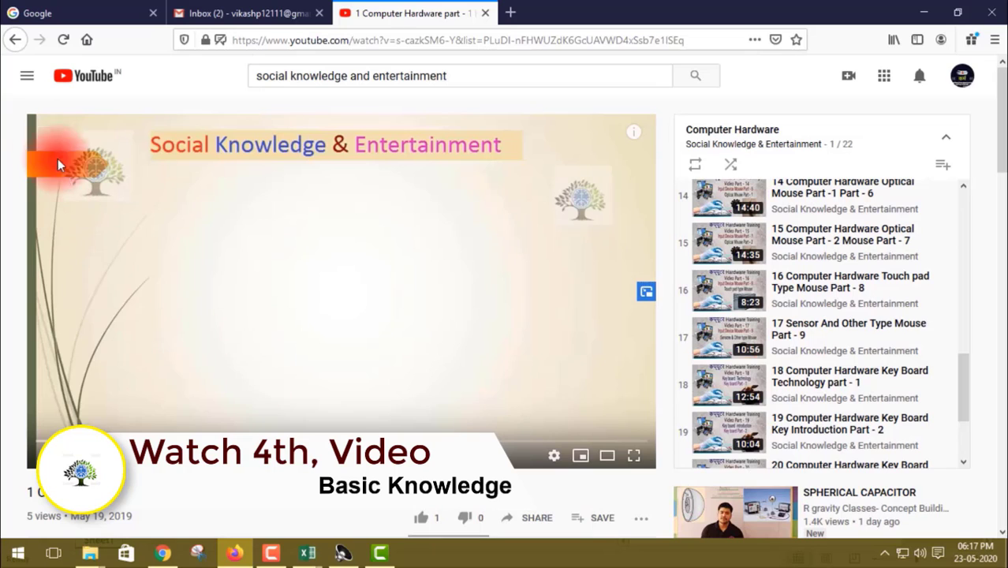
click(14, 43)
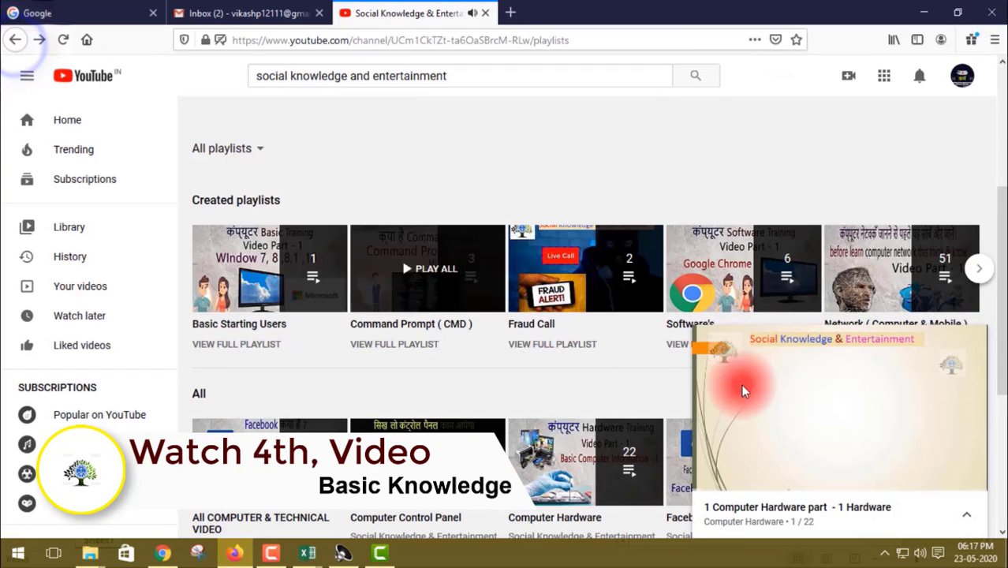
click(967, 342)
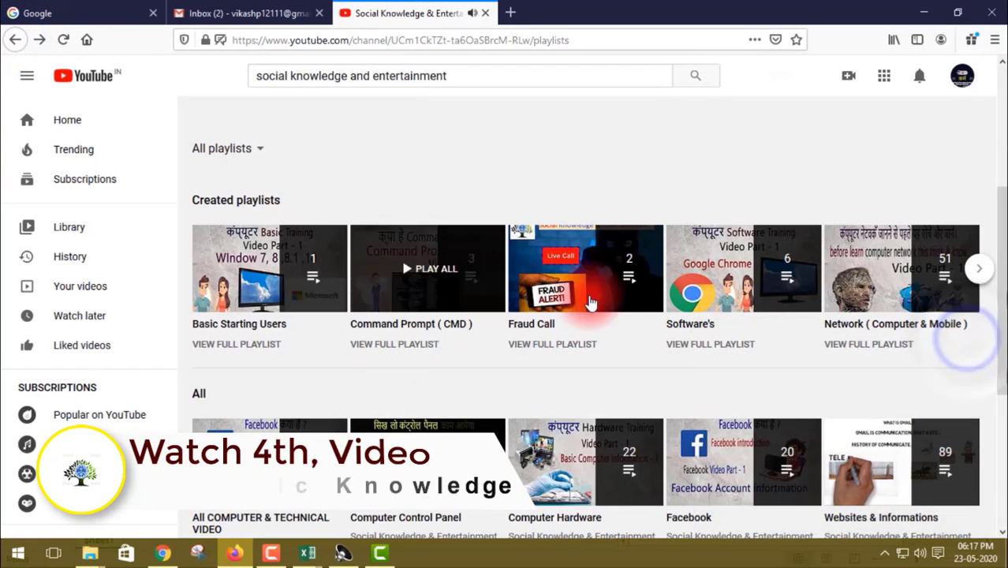